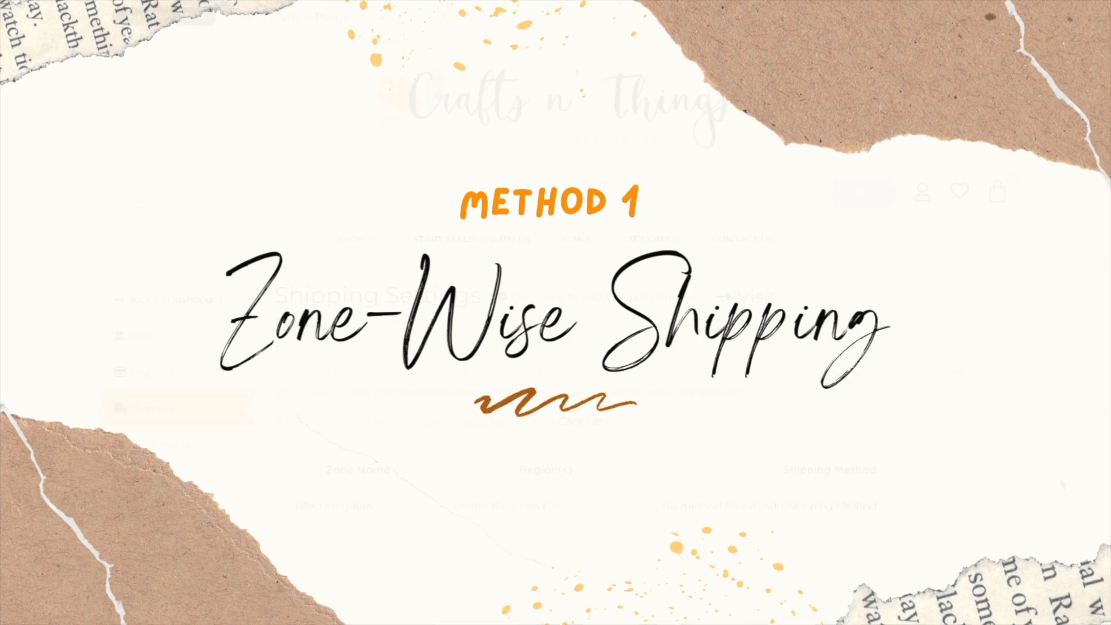
- Open the shipping method settings of the United Kingdom zone
scroll(1061, 480, down, 1)
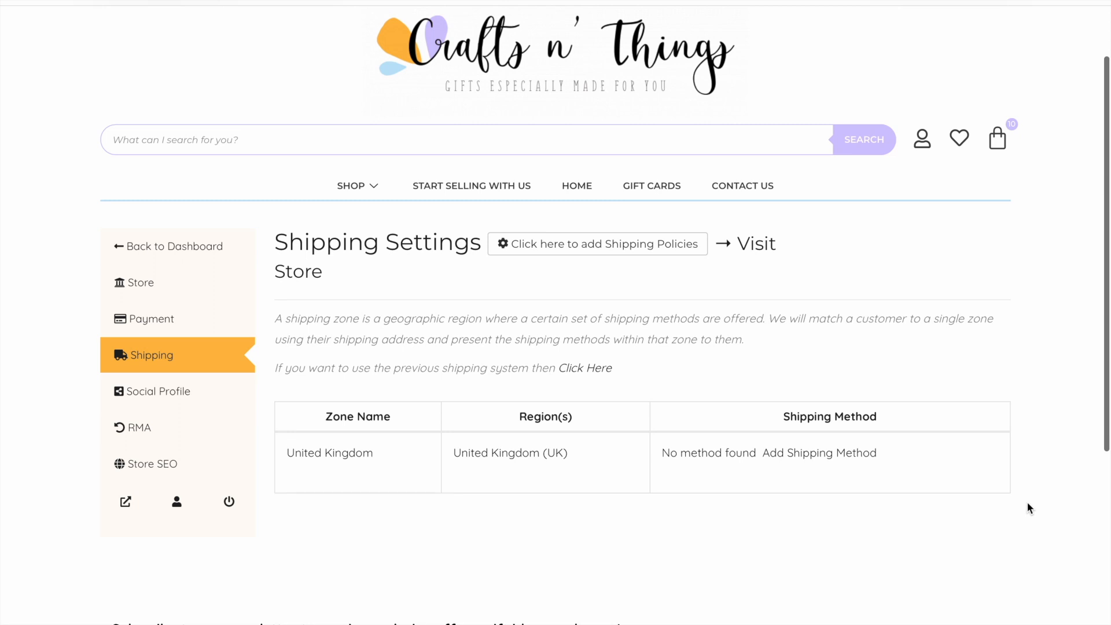
click(828, 458)
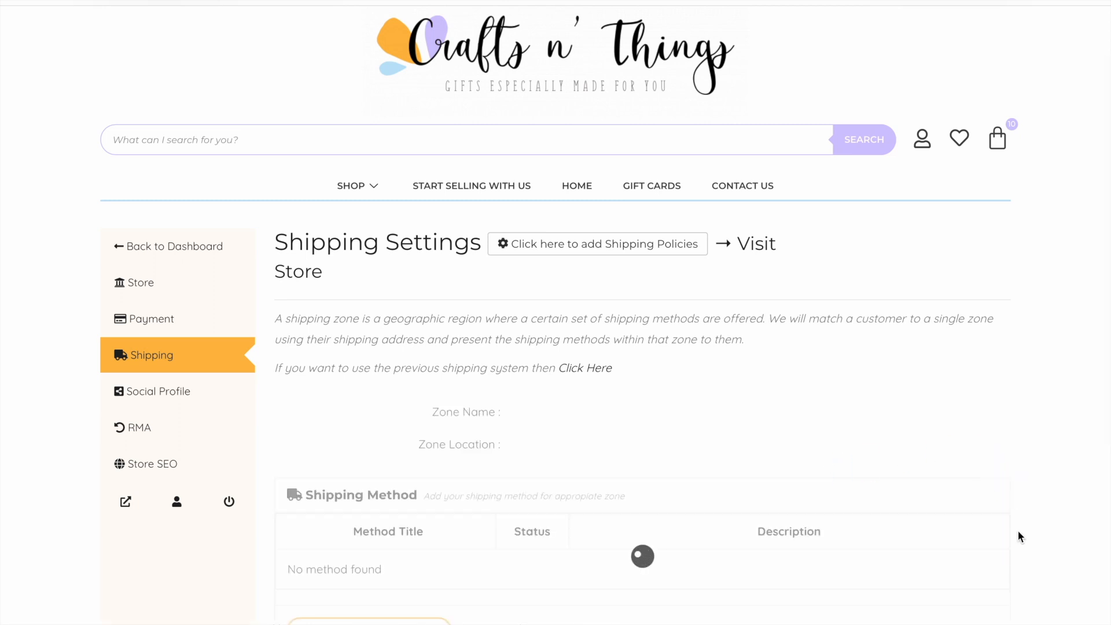
scroll(1019, 531, down, 3)
scroll(1019, 532, down, 3)
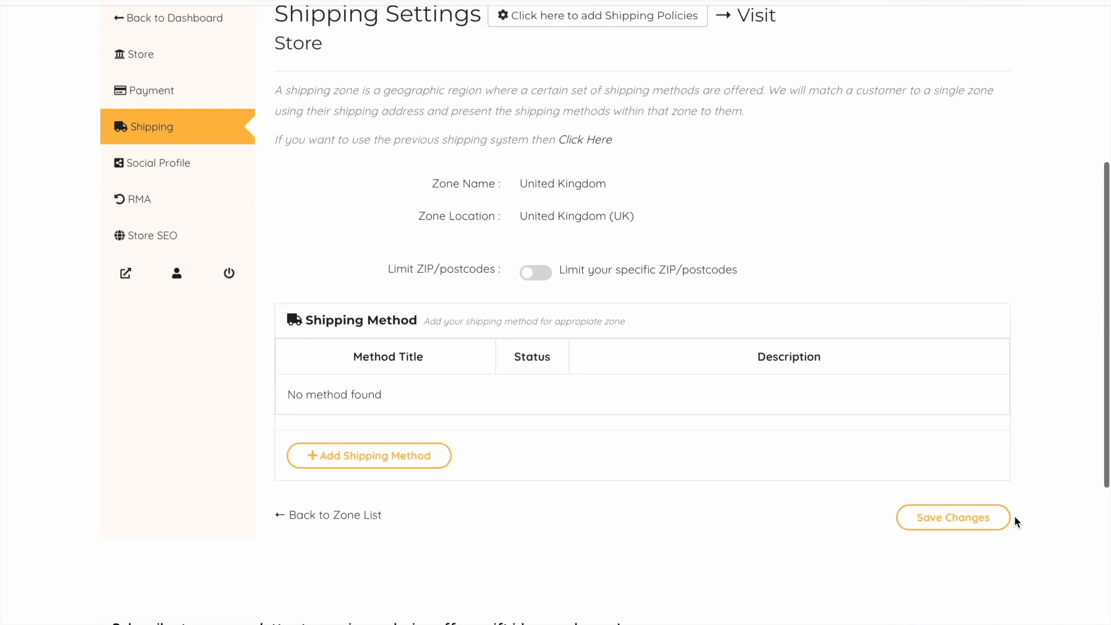
- Add a Flat Rate shipping method to the United Kingdom zone
click(385, 468)
click(562, 367)
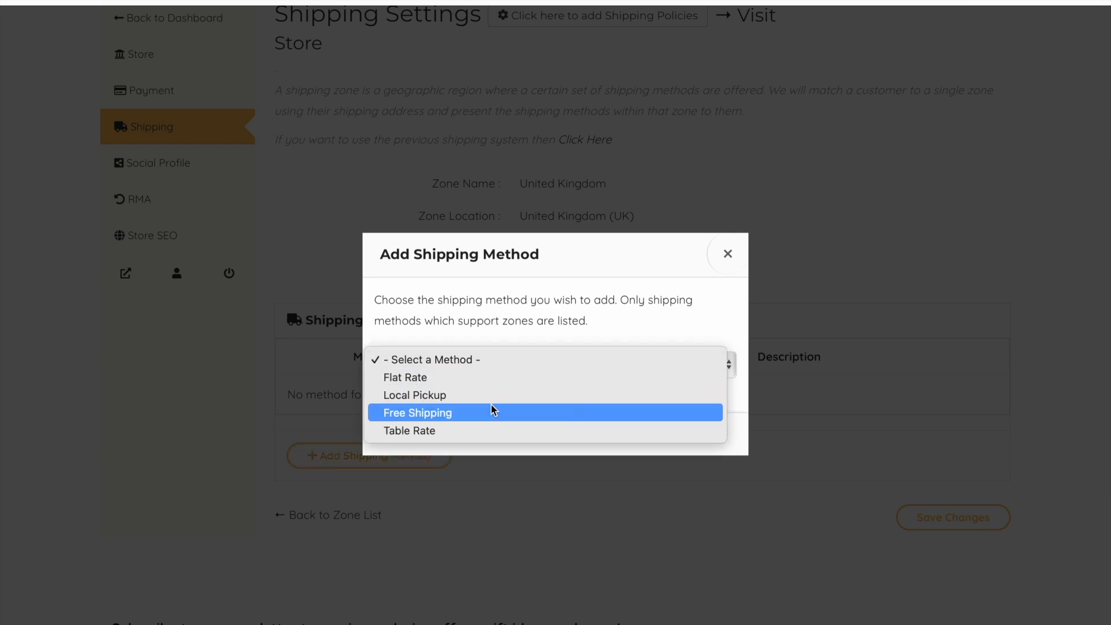
click(492, 380)
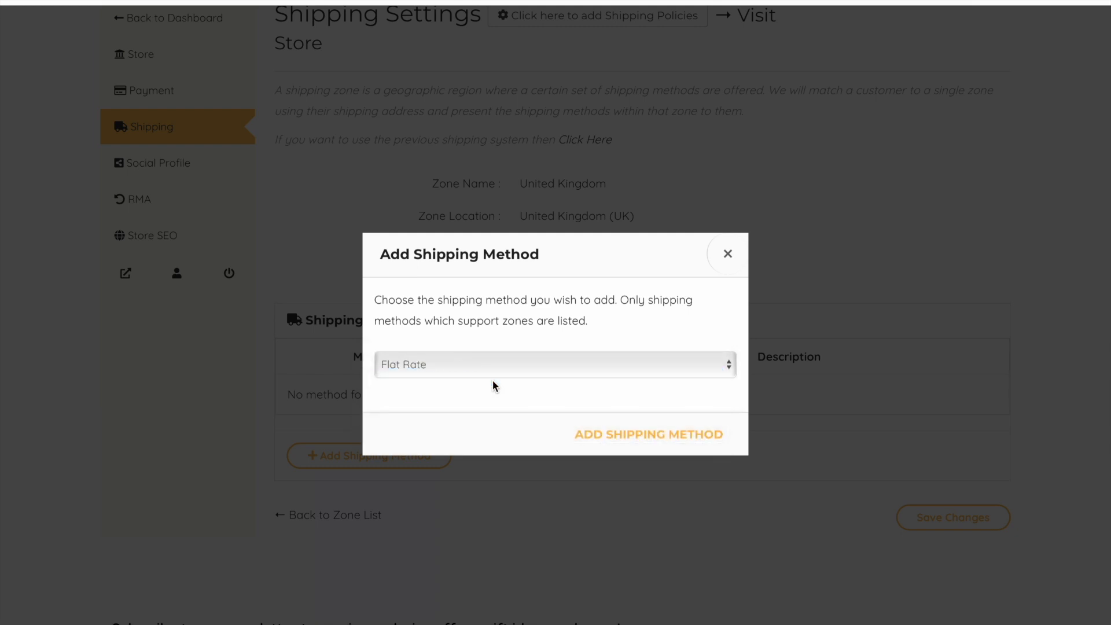
click(635, 441)
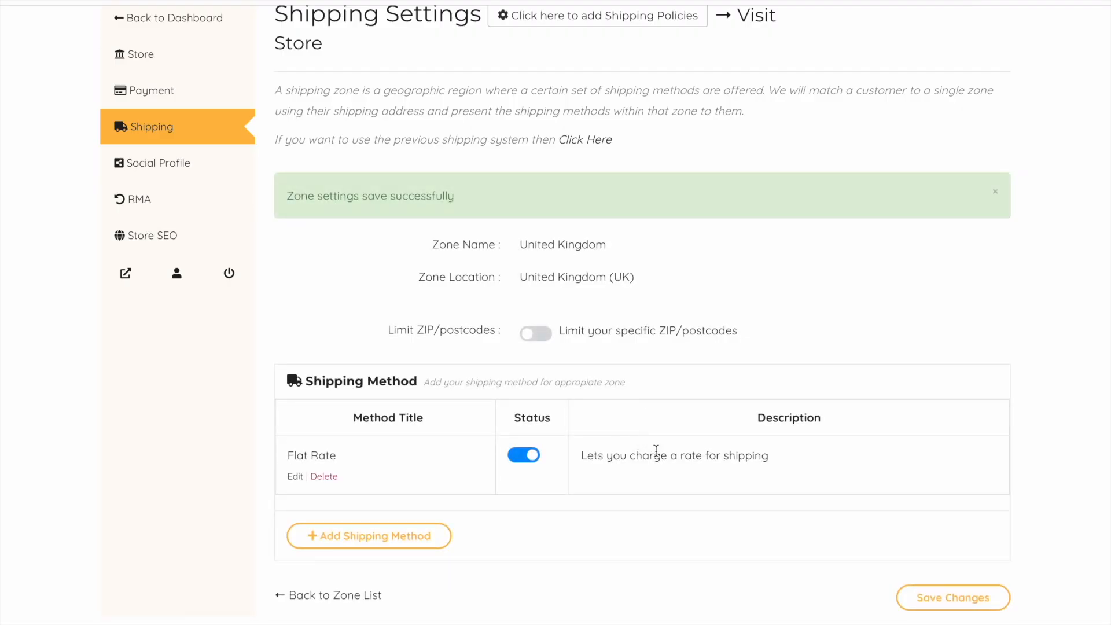
- Open the new Flat Rate method for editing and retitle it "1st Class"
click(296, 478)
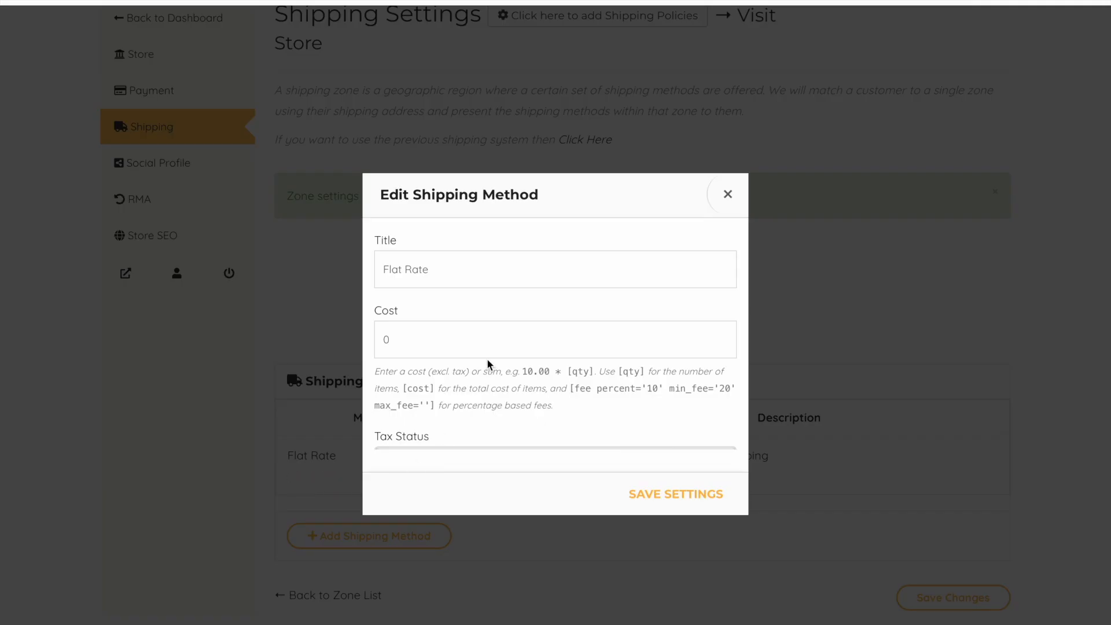
click(504, 273)
triple_click(380, 276)
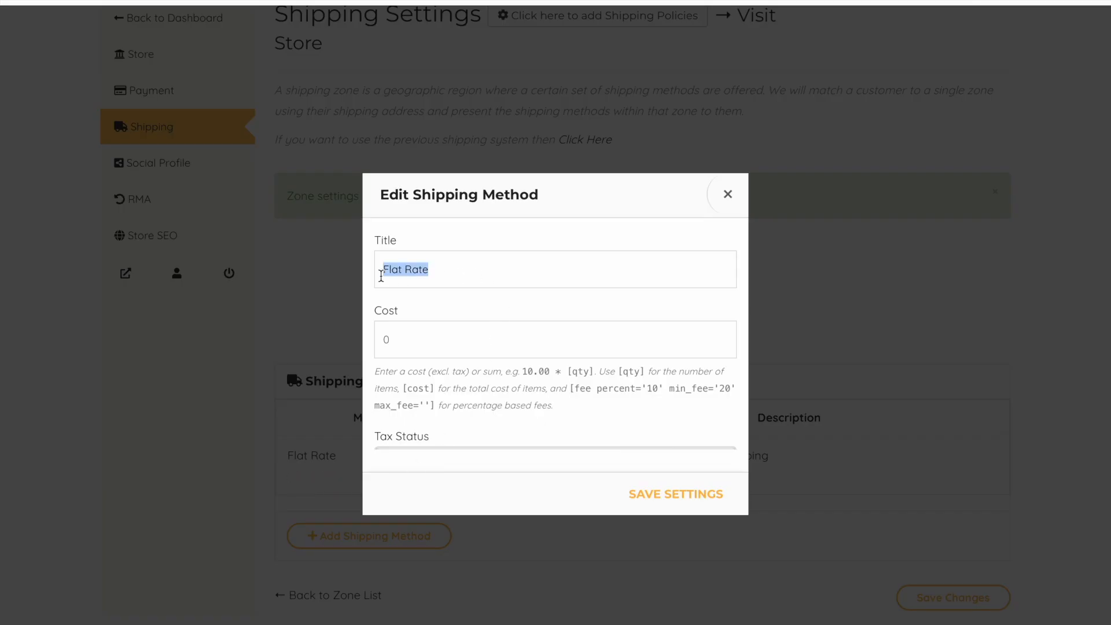
text(1st Class)
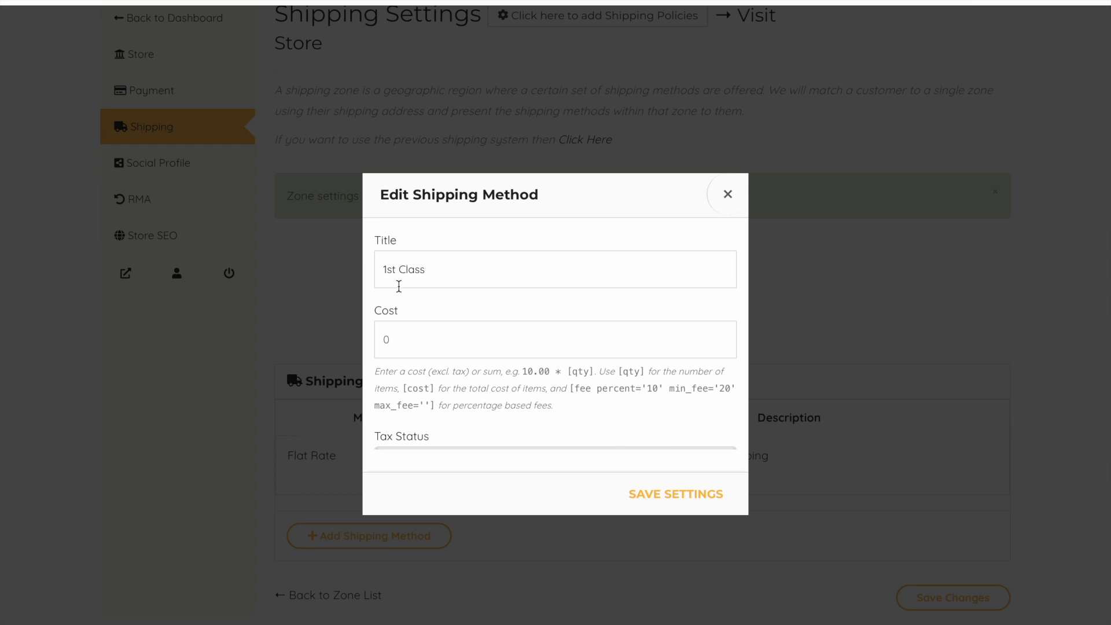
- Select None as the tax status of the 1st Class method
click(386, 338)
scroll(469, 350, down, 2)
scroll(469, 350, down, 3)
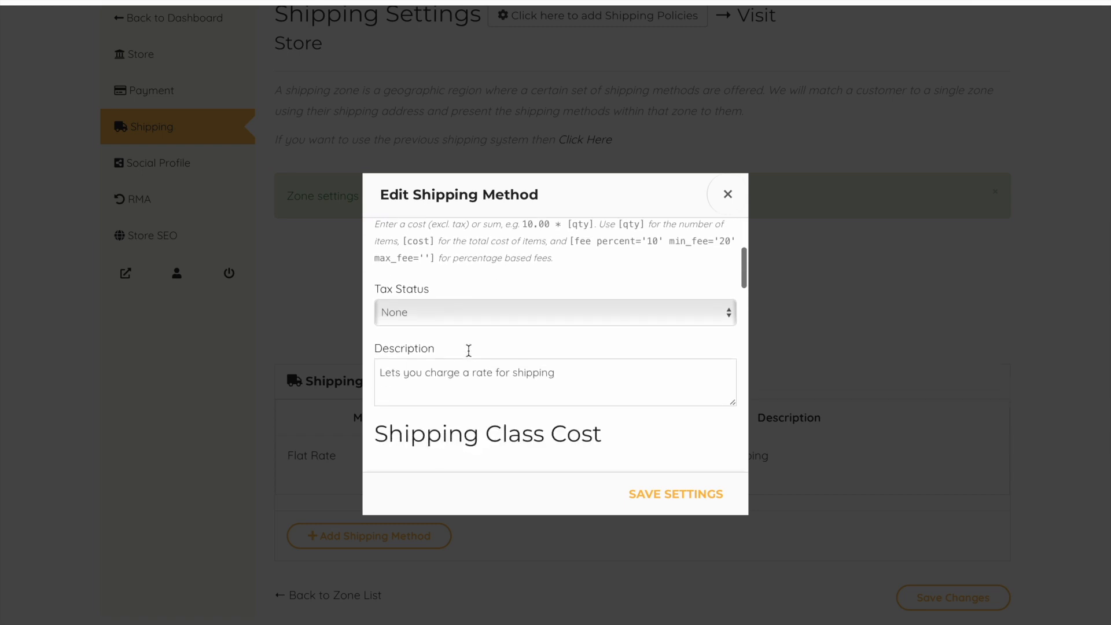
click(449, 295)
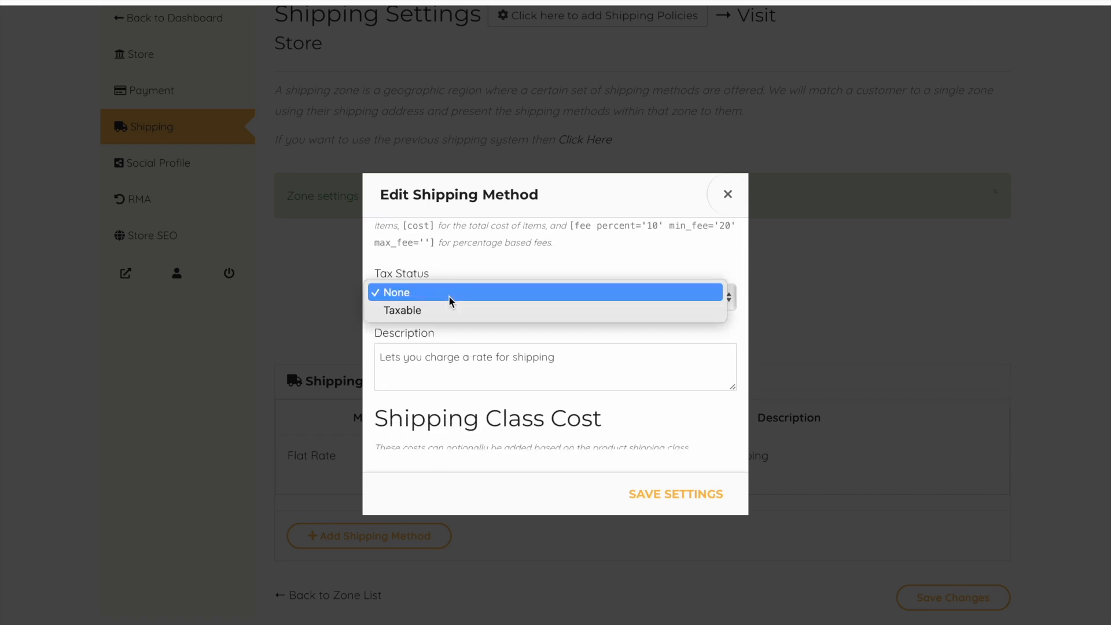
click(450, 294)
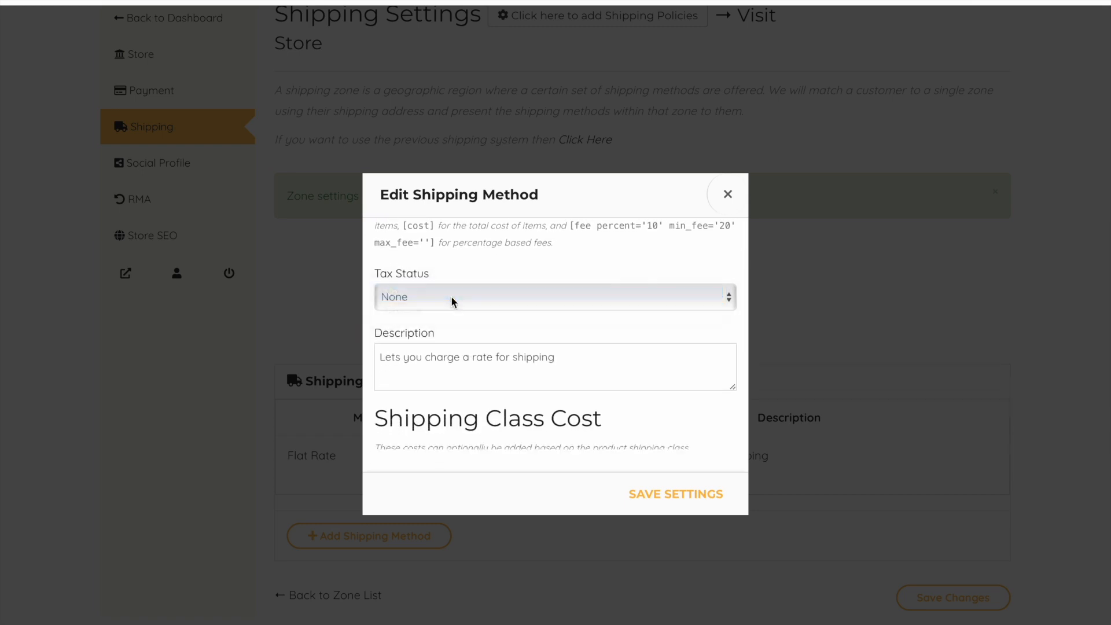
- Set the 1st Class shipping class costs to 1.90 for Letterbox and 2.40 for Small Parcel
scroll(457, 371, down, 1)
scroll(456, 371, down, 4)
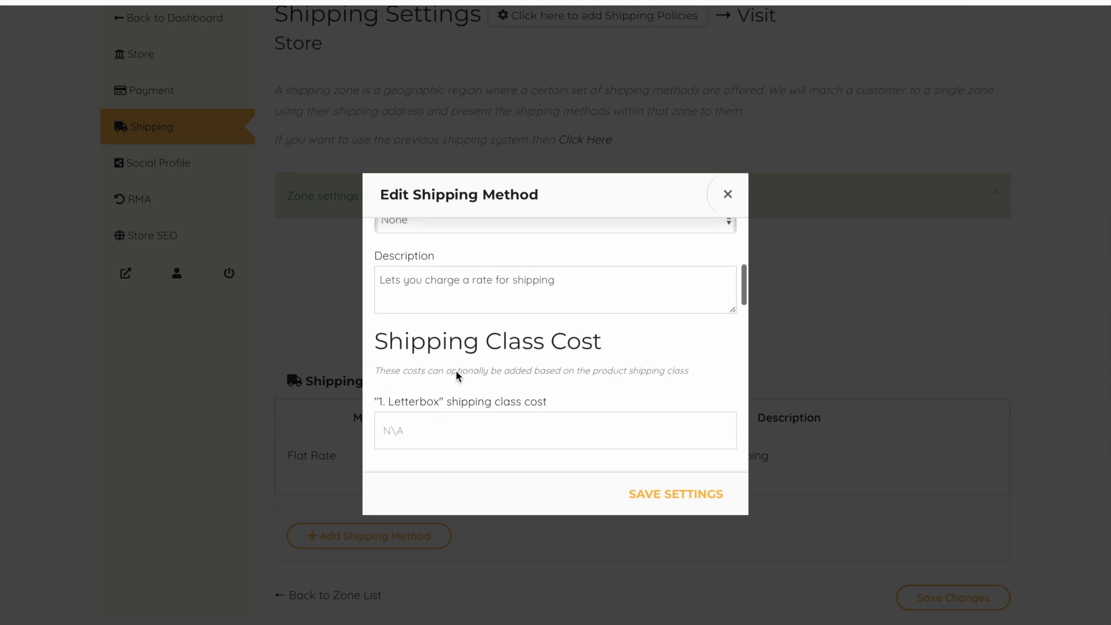
scroll(457, 373, down, 2)
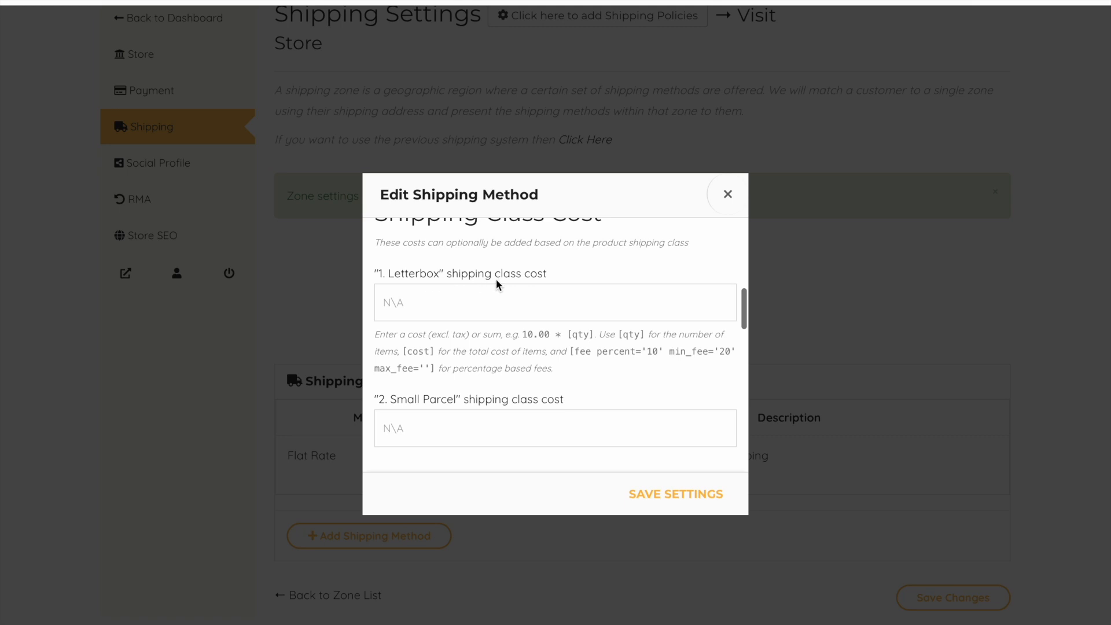
click(417, 302)
text(1.90)
scroll(445, 369, down, 3)
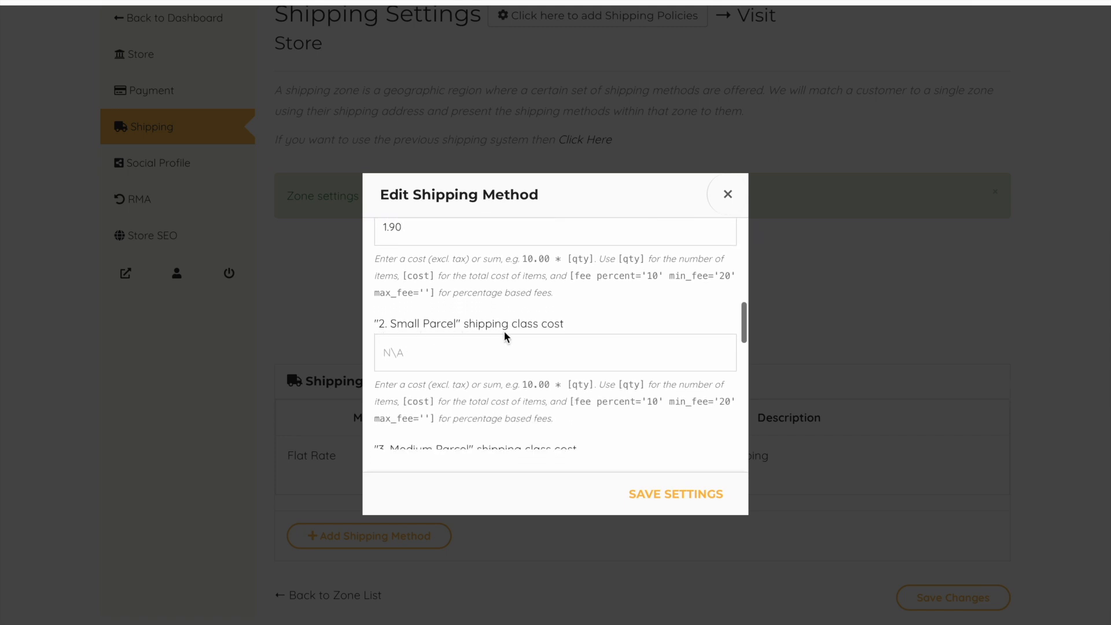
click(447, 349)
text(2.40)
- Set the 1st Class shipping class costs to 3.10 for Medium Parcel and 6.40 for Large Parcel
scroll(460, 362, down, 5)
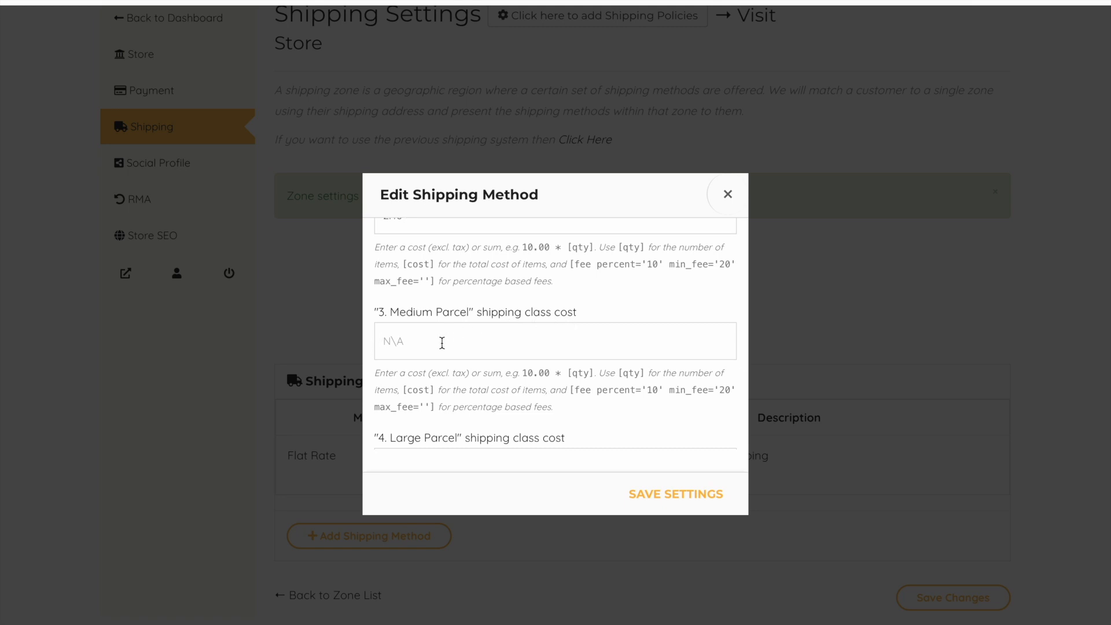
text(3.10)
scroll(453, 348, down, 2)
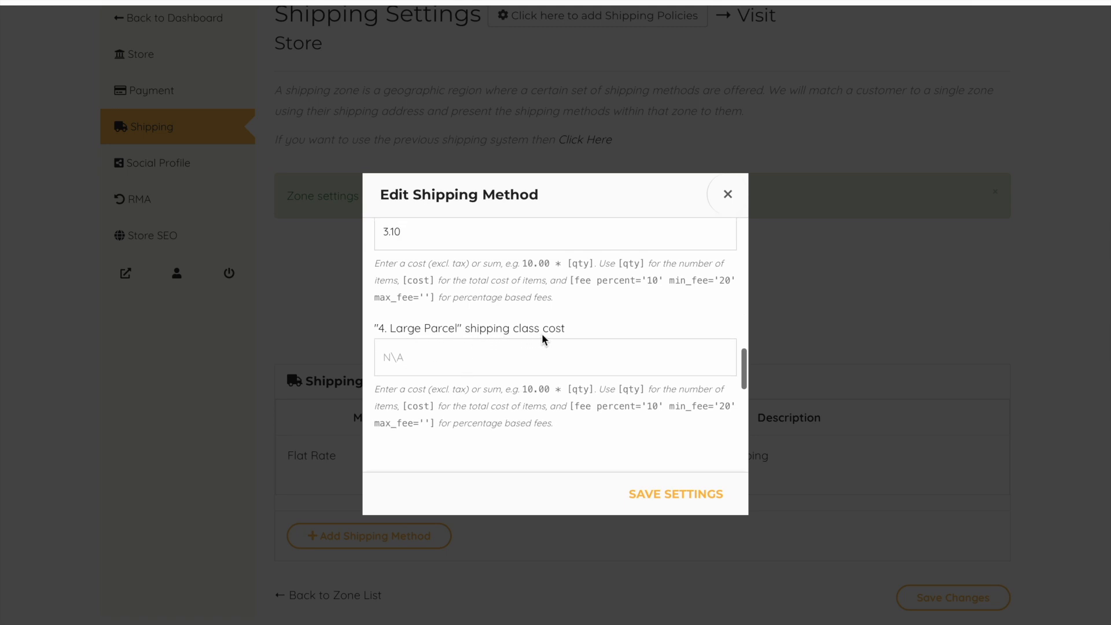
click(477, 357)
text(6.40)
- Try appending the quantity multiplier "* [qty]" to the Large Parcel cost, and remove it again
drag(556, 389, 595, 390)
key(ctrl+c)
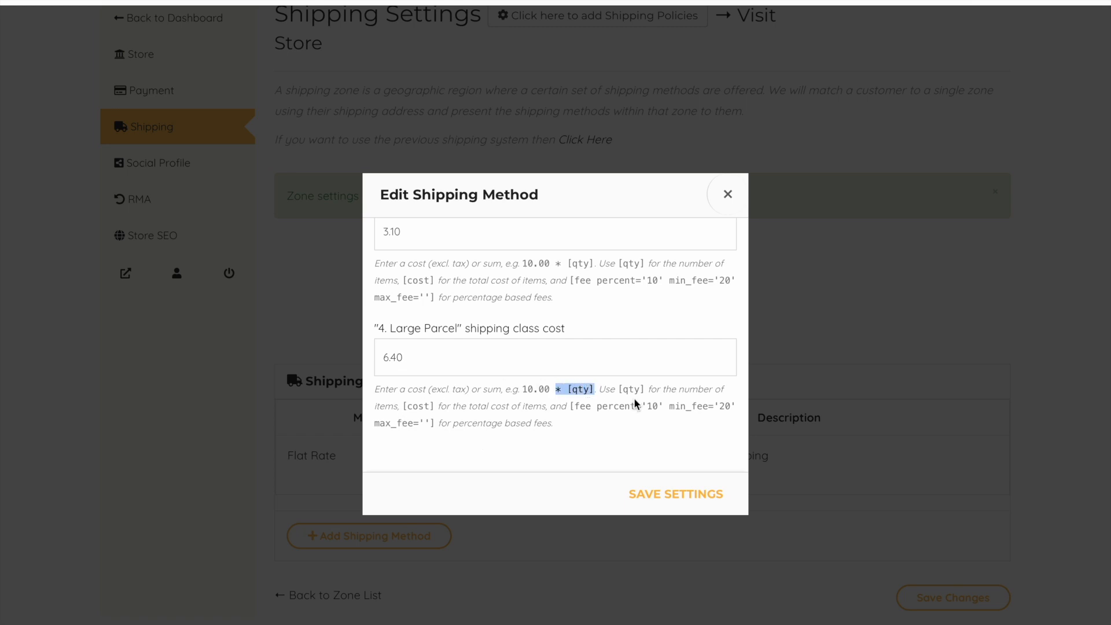
click(438, 364)
key(ctrl+v)
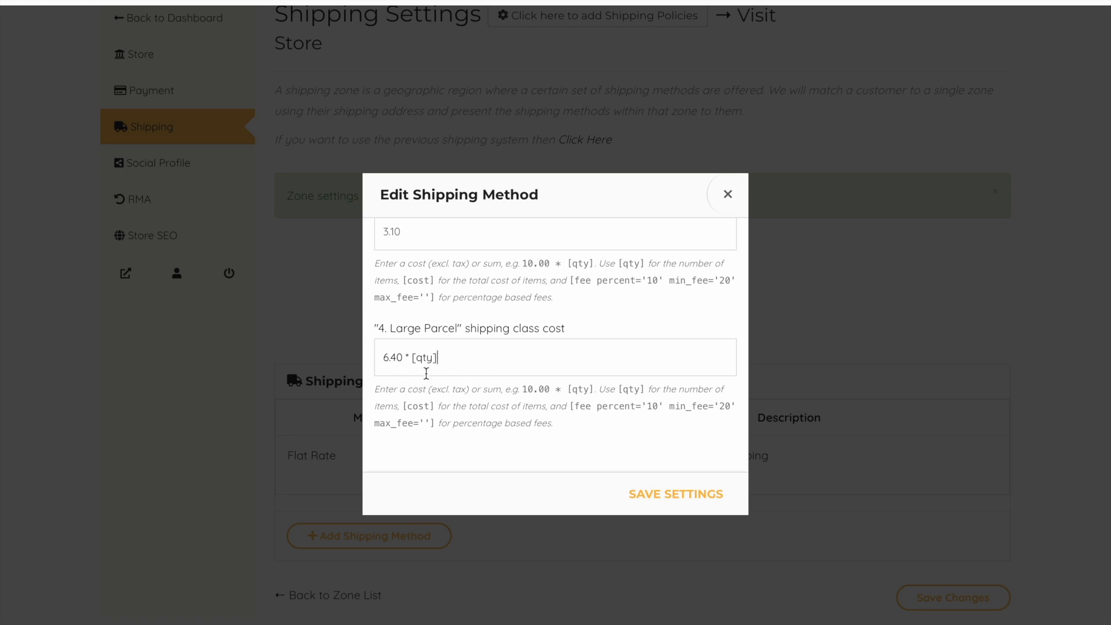
drag(459, 362, 404, 362)
key(BackSpace)
- Set the calculation type to "Per order: Charge shipping for the most expensive shipping class" and save the 1st Class method
scroll(488, 397, down, 4)
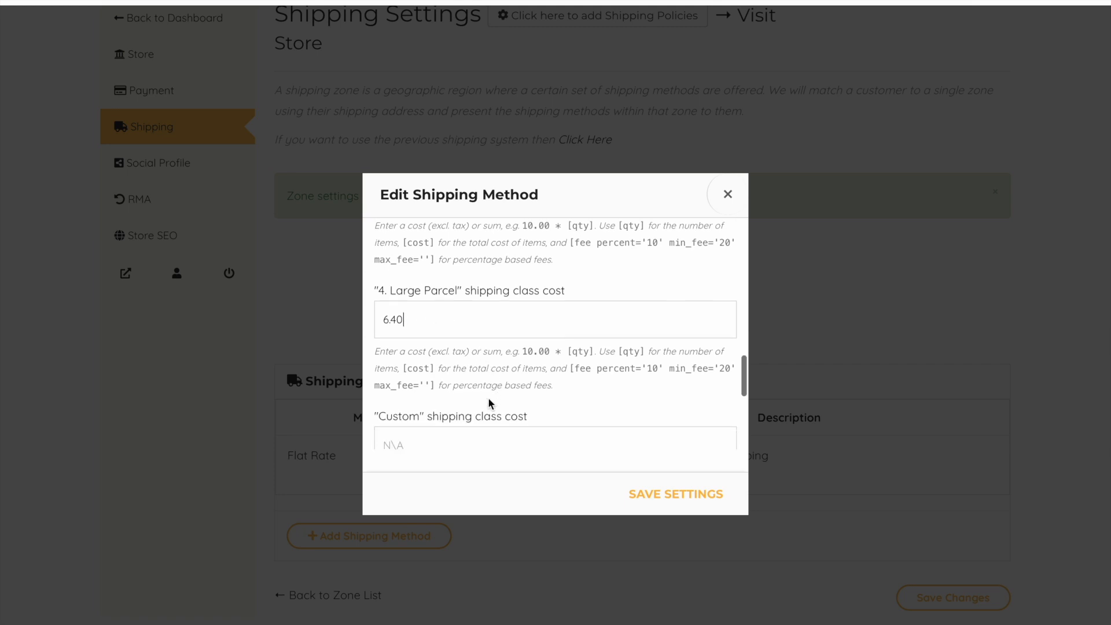
scroll(488, 400, down, 2)
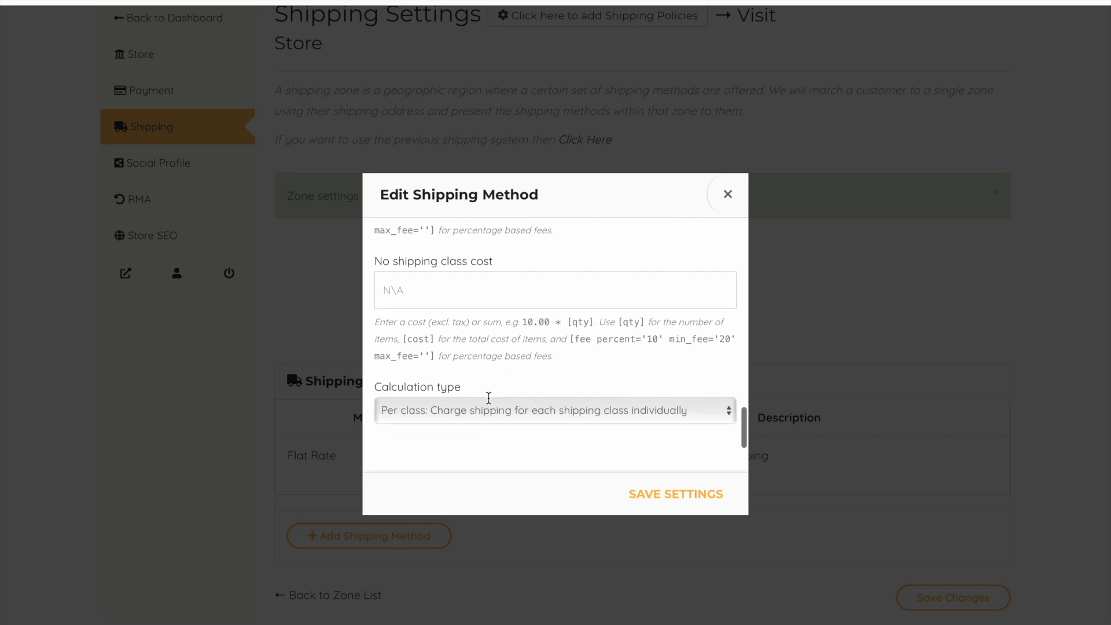
click(388, 420)
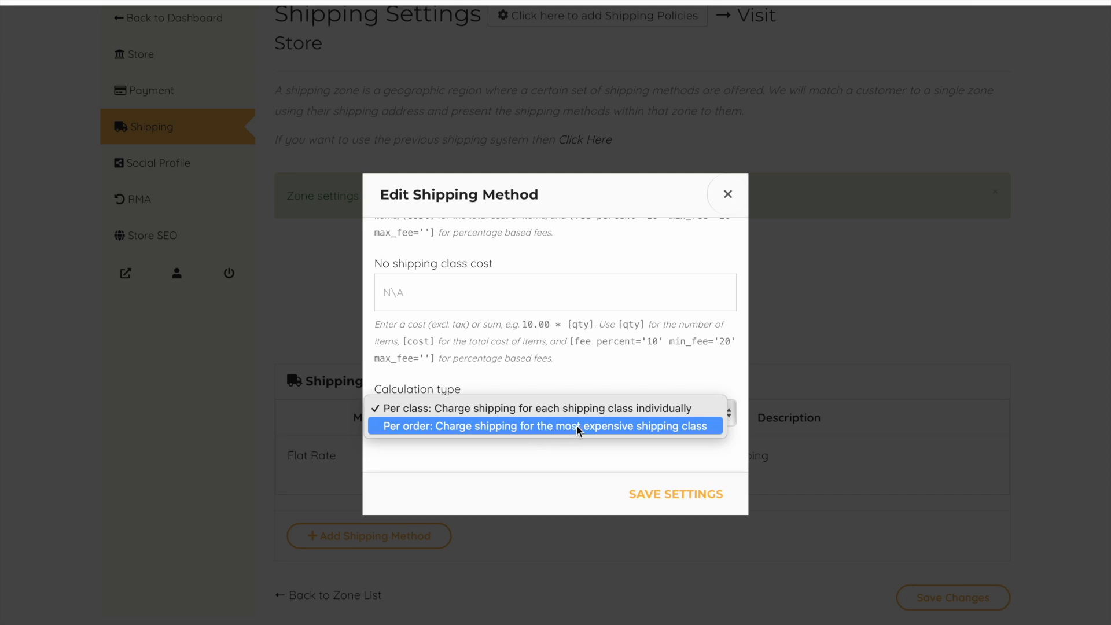
click(700, 432)
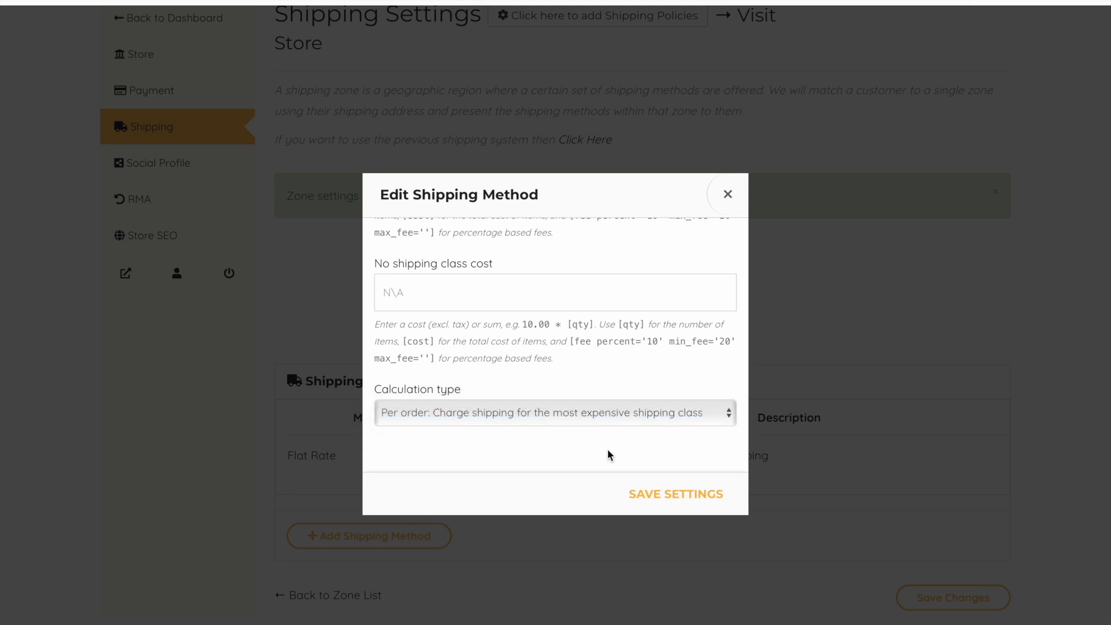
click(660, 495)
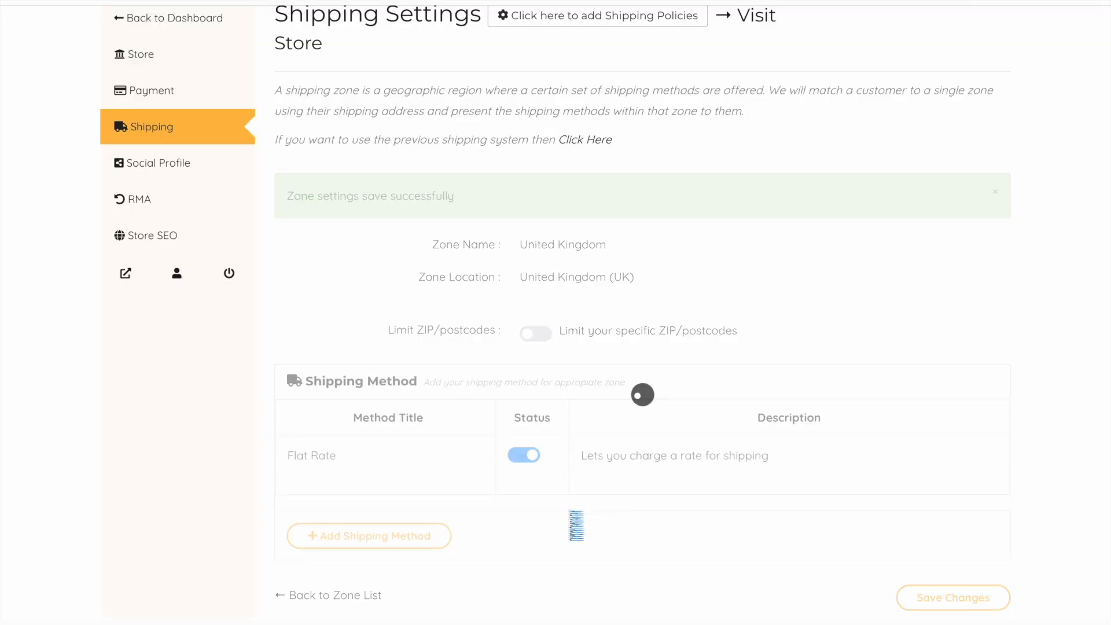
- Add a second Flat Rate shipping method to the United Kingdom zone
scroll(526, 521, down, 1)
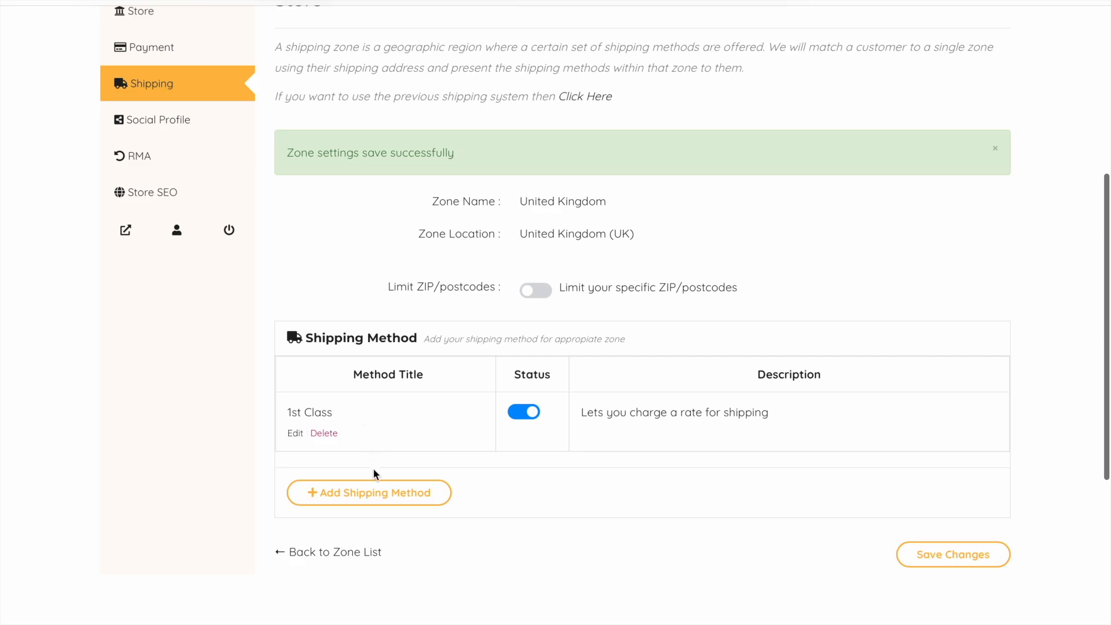
click(376, 493)
click(483, 363)
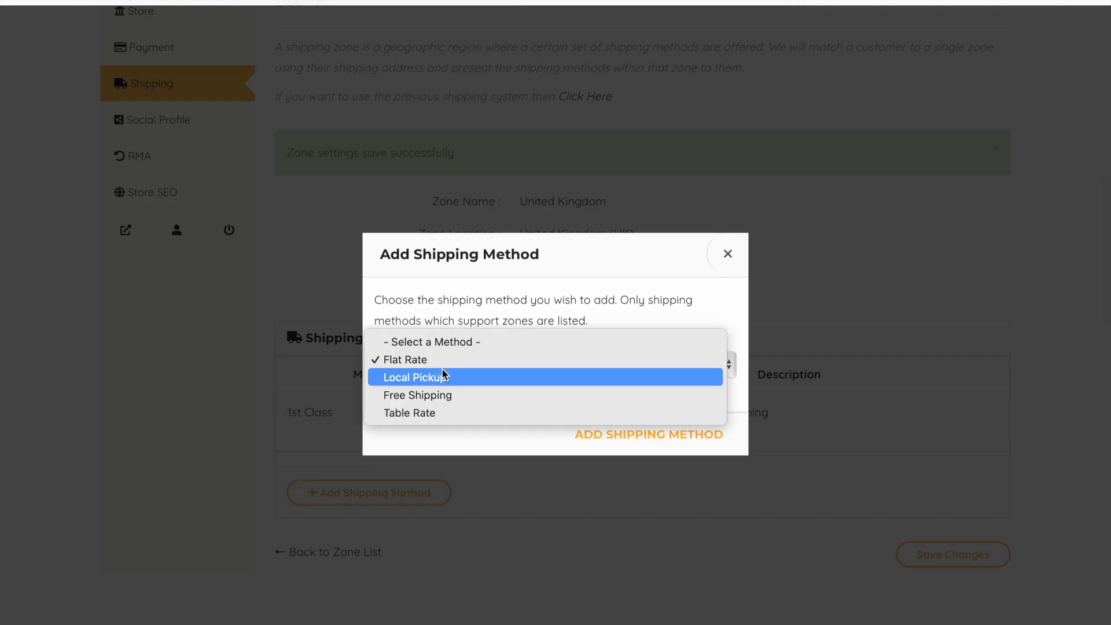
click(409, 361)
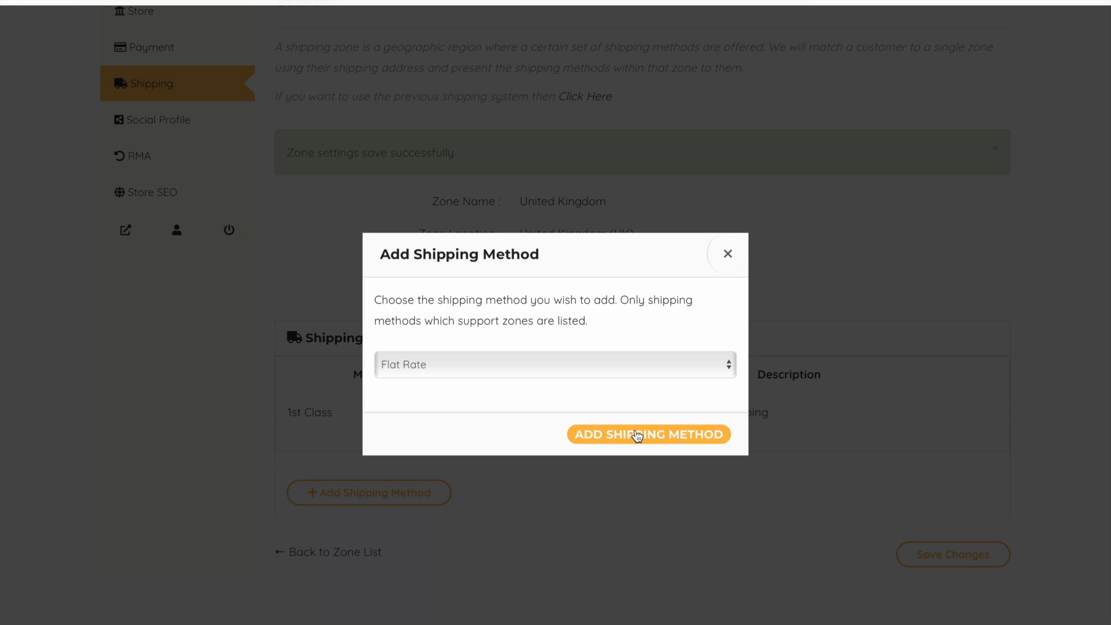
click(637, 435)
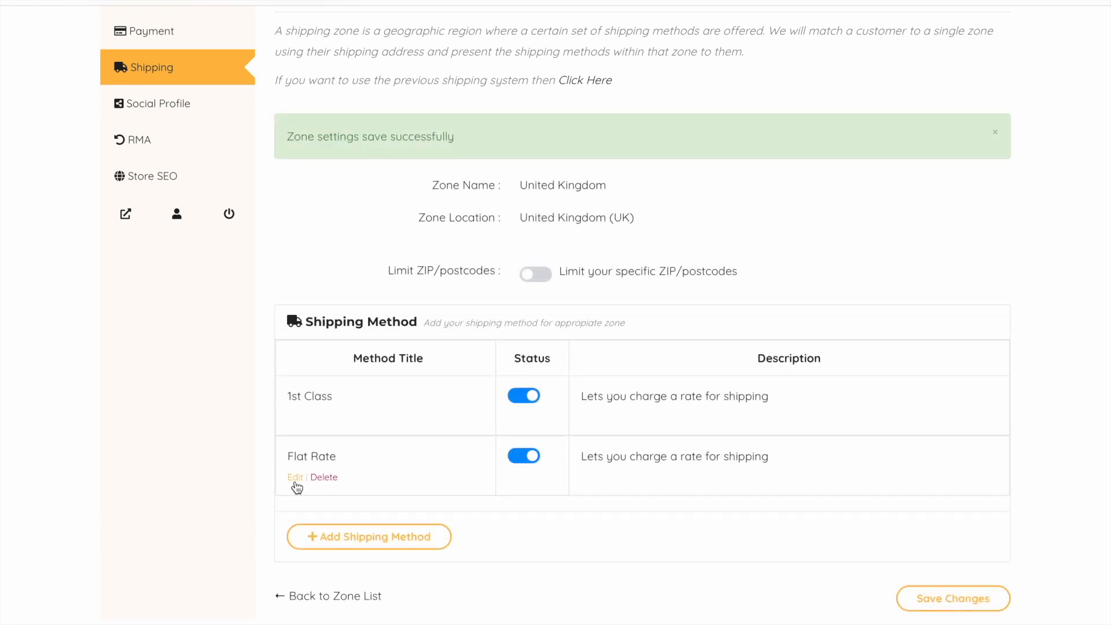
- Open the second Flat Rate method for editing and retitle it "2nd Class"
click(296, 480)
drag(511, 273, 376, 272)
text(2nd Class)
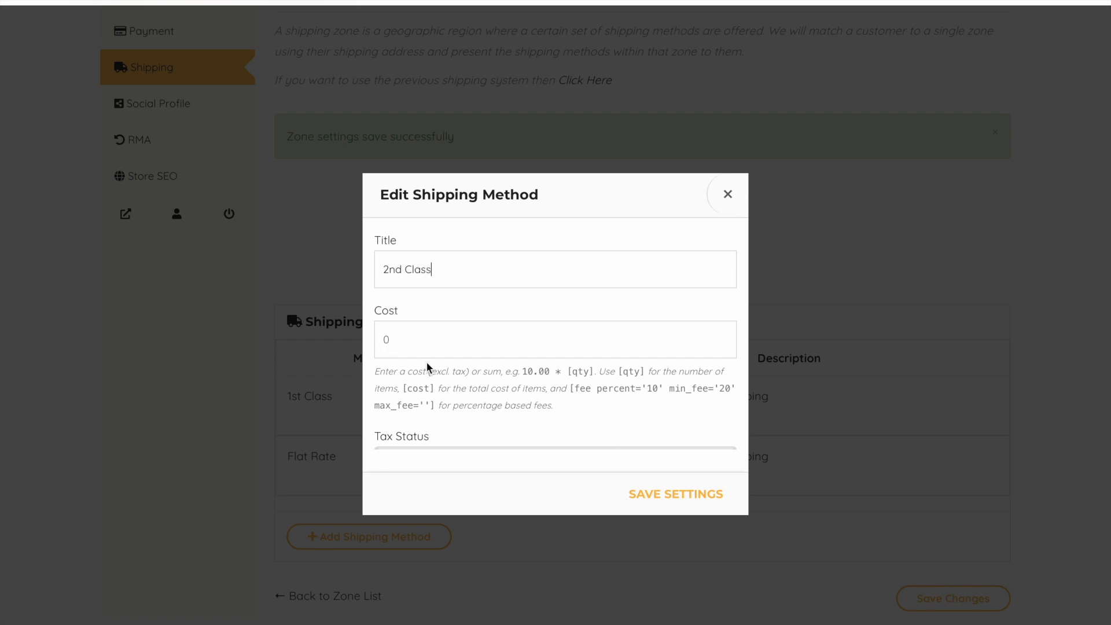
- Set the 2nd Class shipping class costs to 0.90 for Letterbox and 1.40 for Small Parcel
scroll(426, 361, down, 2)
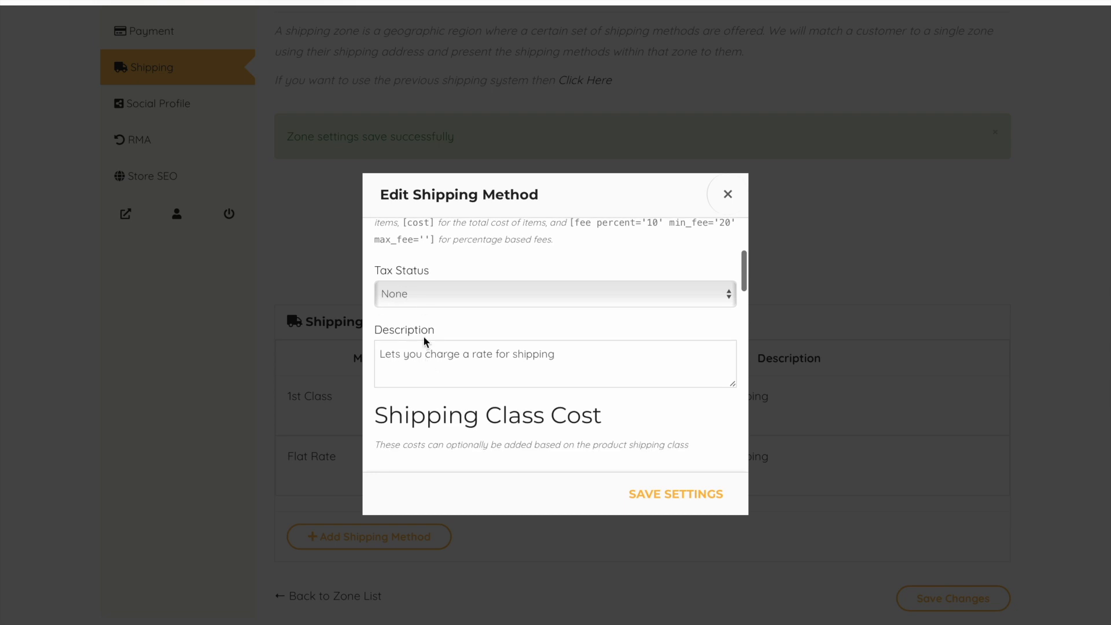
scroll(400, 375, down, 1)
scroll(400, 375, down, 2)
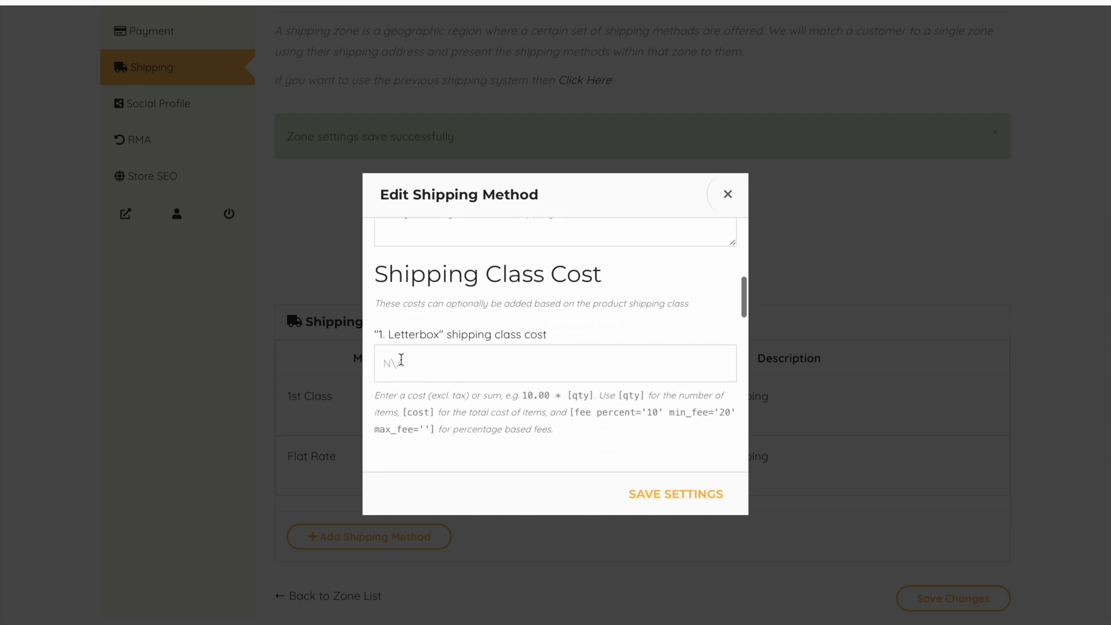
click(401, 359)
text(0.90)
scroll(427, 408, down, 1)
scroll(428, 408, down, 2)
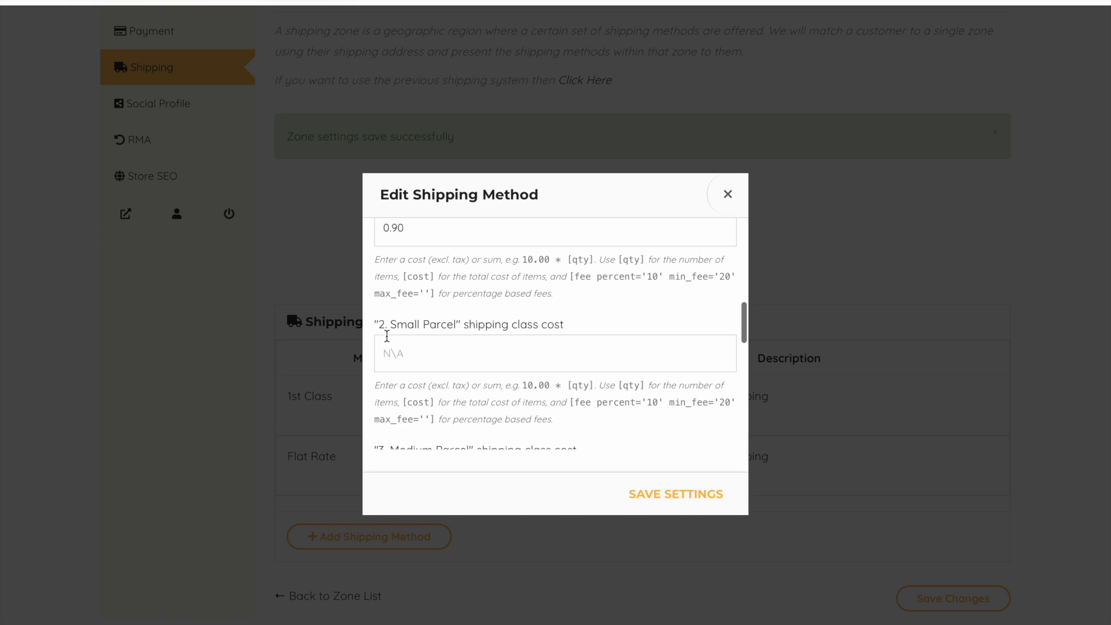
click(412, 361)
text(1.40)
- Set the 2nd Class shipping class costs to 1.90 for Medium Parcel and 3.10 for Large Parcel
scroll(434, 403, down, 2)
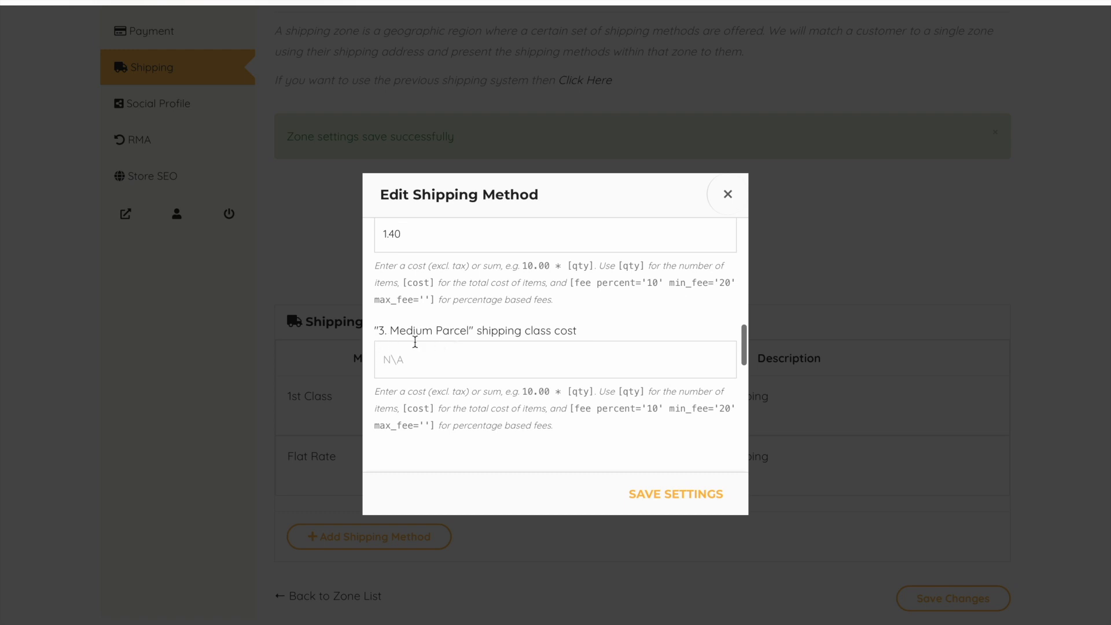
click(412, 367)
click(430, 368)
text(1.90)
scroll(459, 404, down, 2)
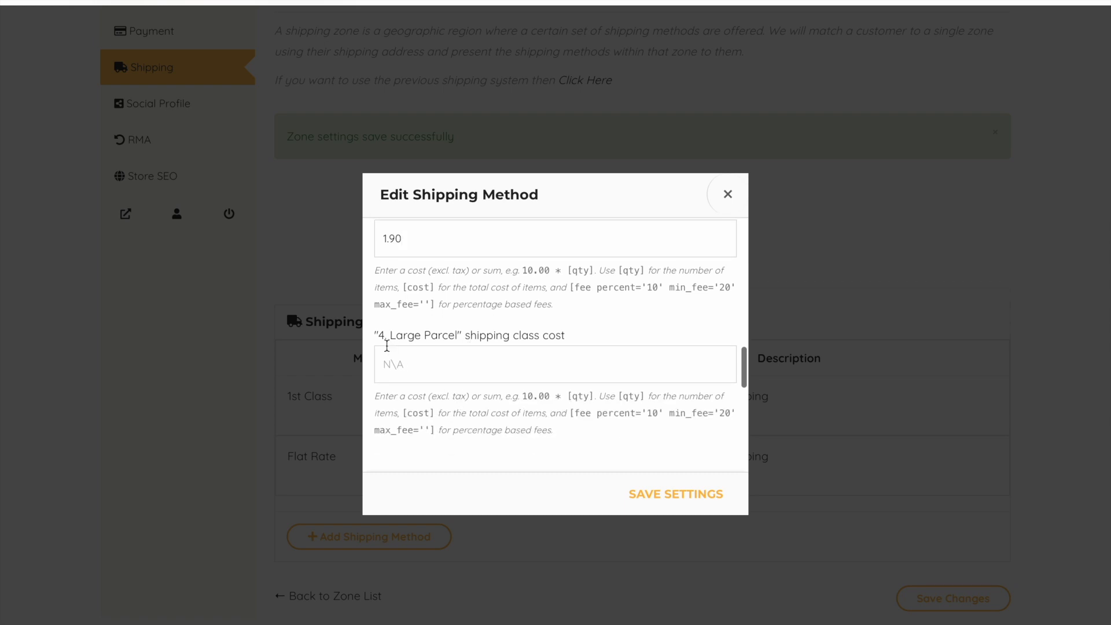
text(3.10)
scroll(465, 411, down, 3)
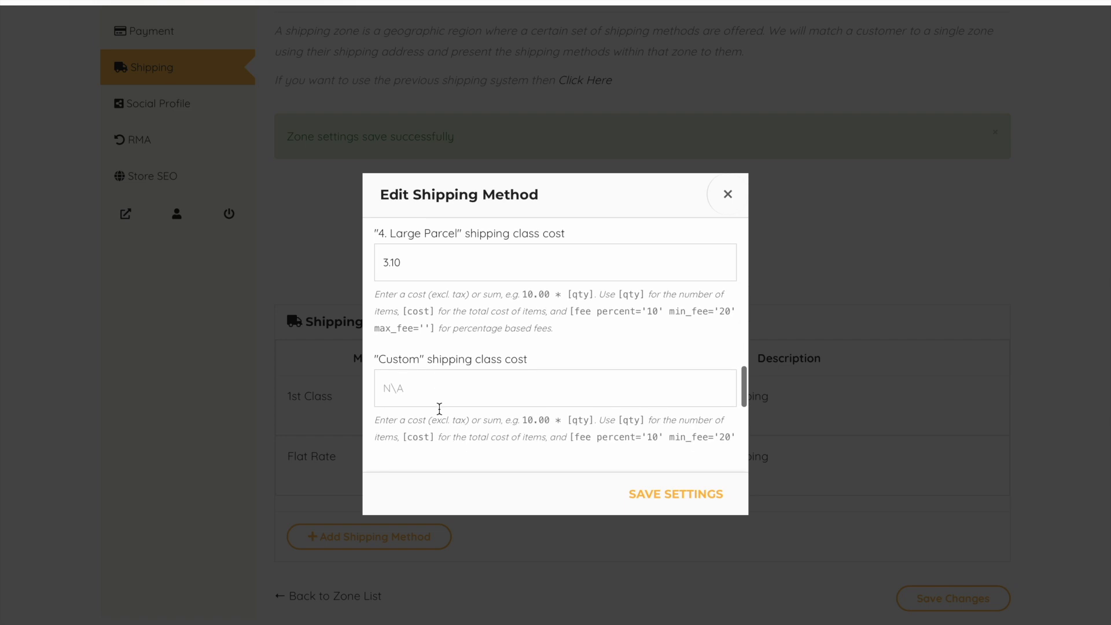
- Set the 2nd Class calculation type to "Per class: Charge shipping for each shipping class individually" and save the method settings
scroll(438, 408, down, 2)
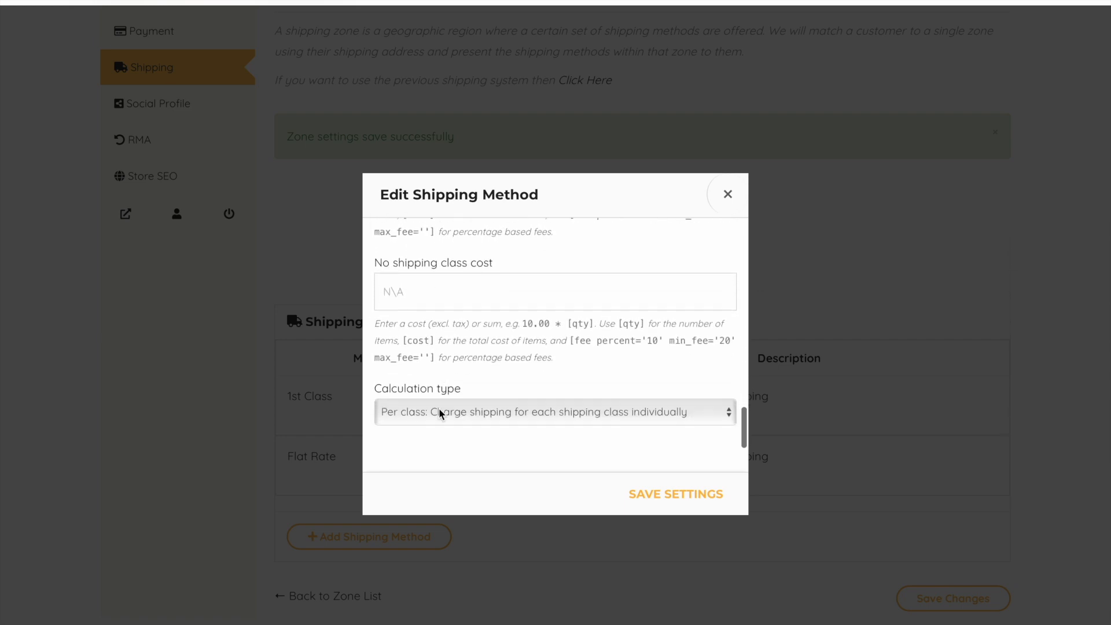
click(386, 418)
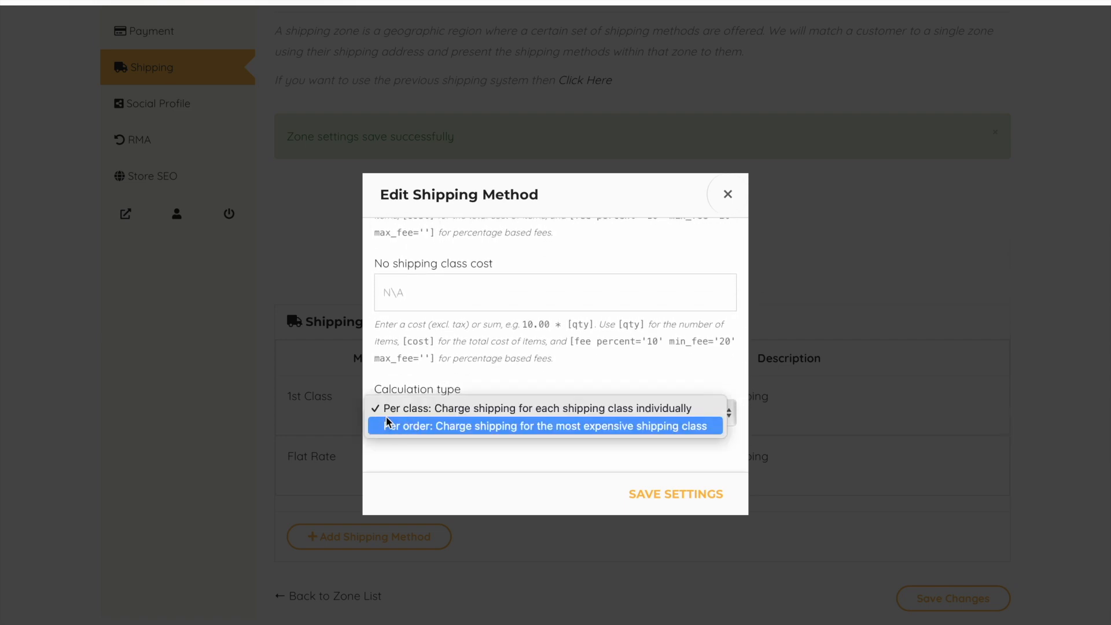
click(697, 409)
click(679, 497)
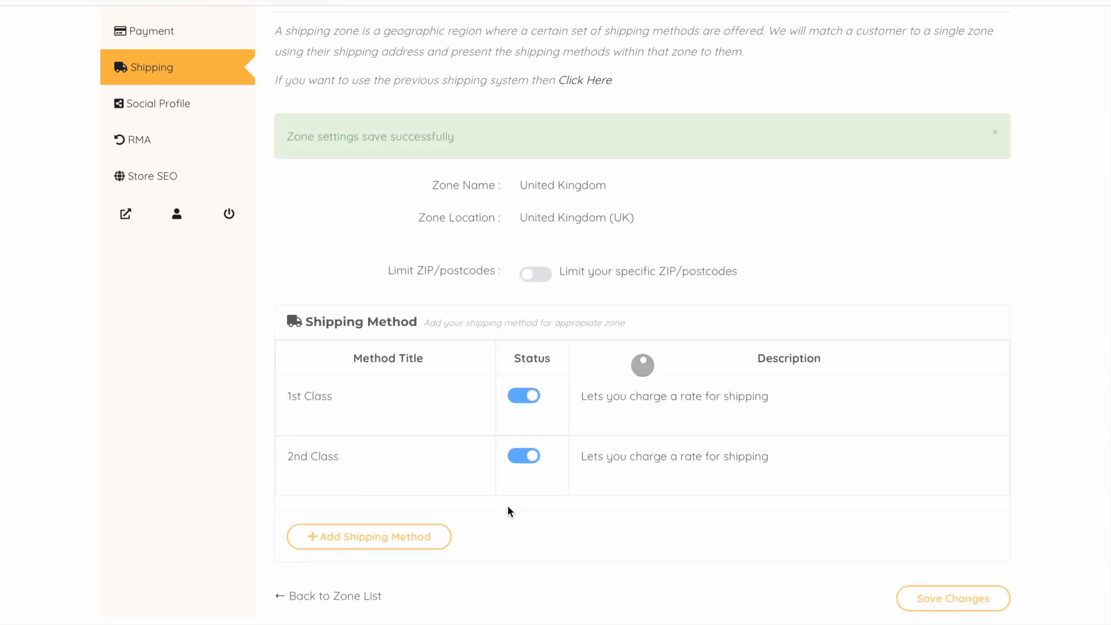
- Add a Local Pickup shipping method to the United Kingdom zone
click(377, 549)
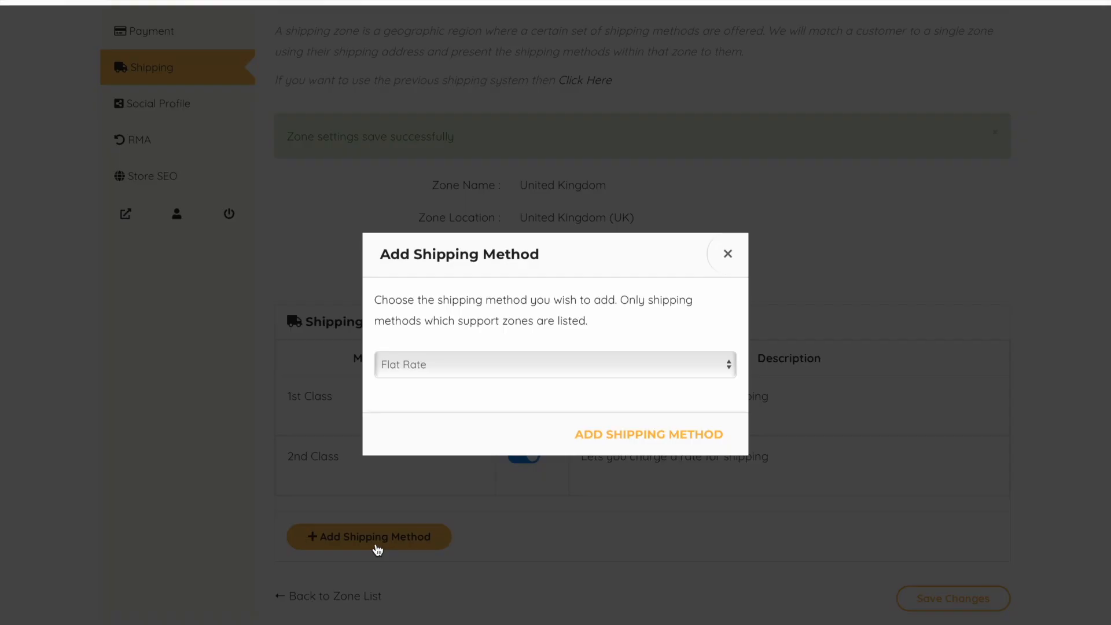
click(539, 371)
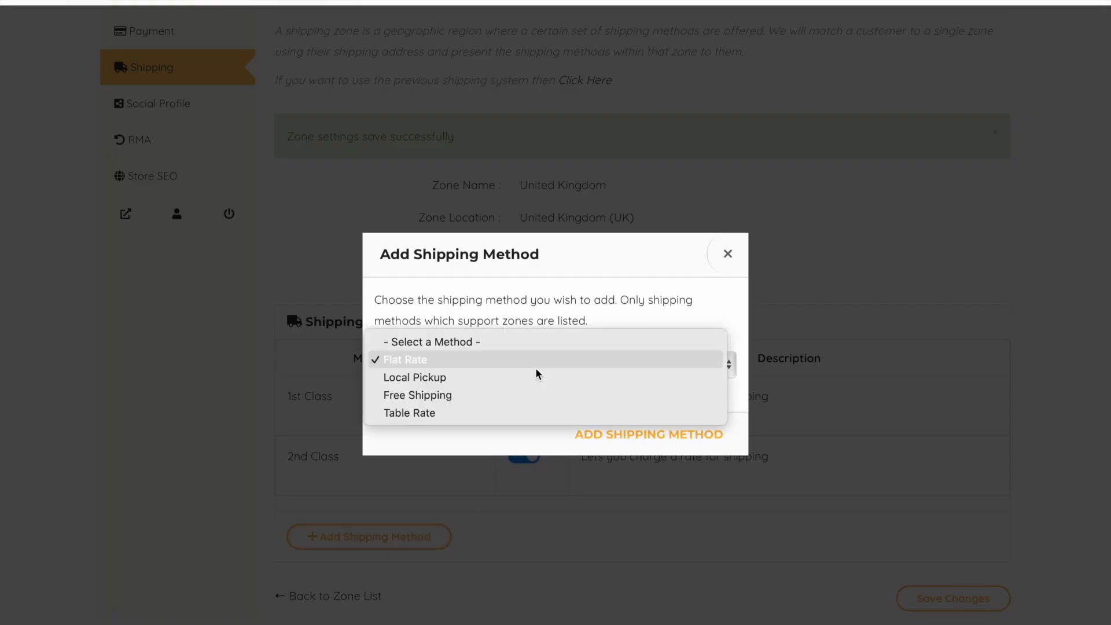
click(432, 379)
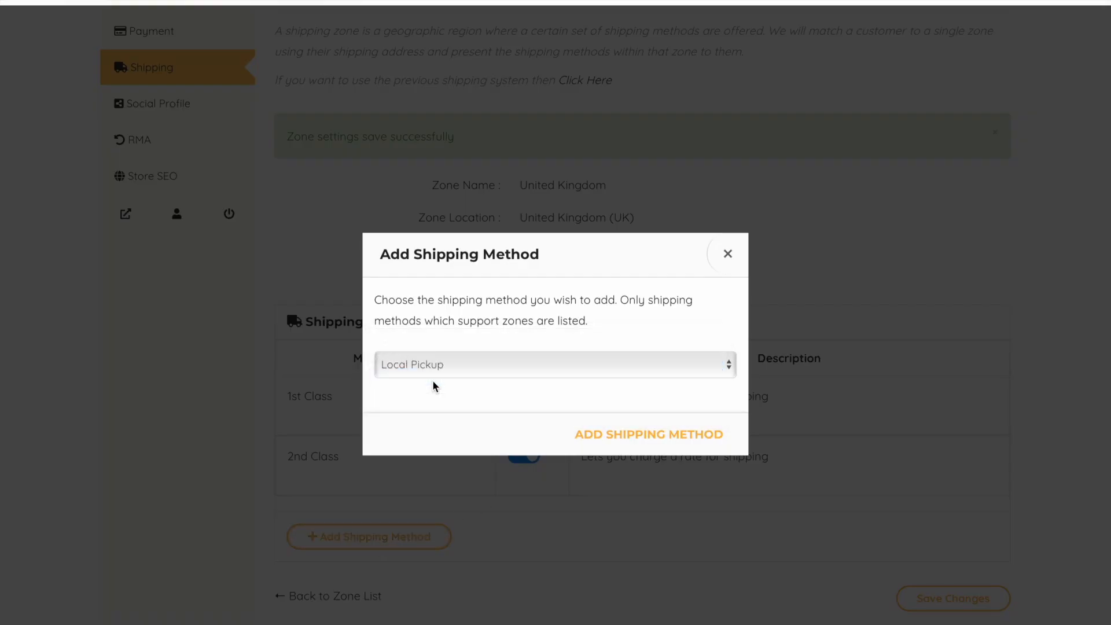
click(618, 438)
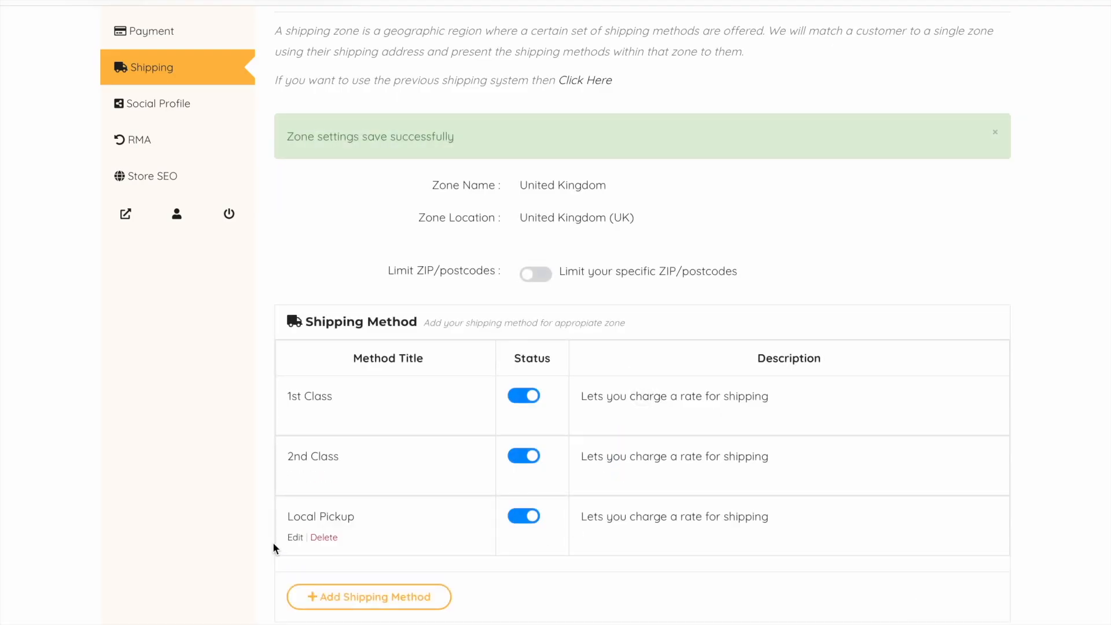
- Review the Local Pickup method's title, cost, tax status and description, and save its settings as they are
click(295, 538)
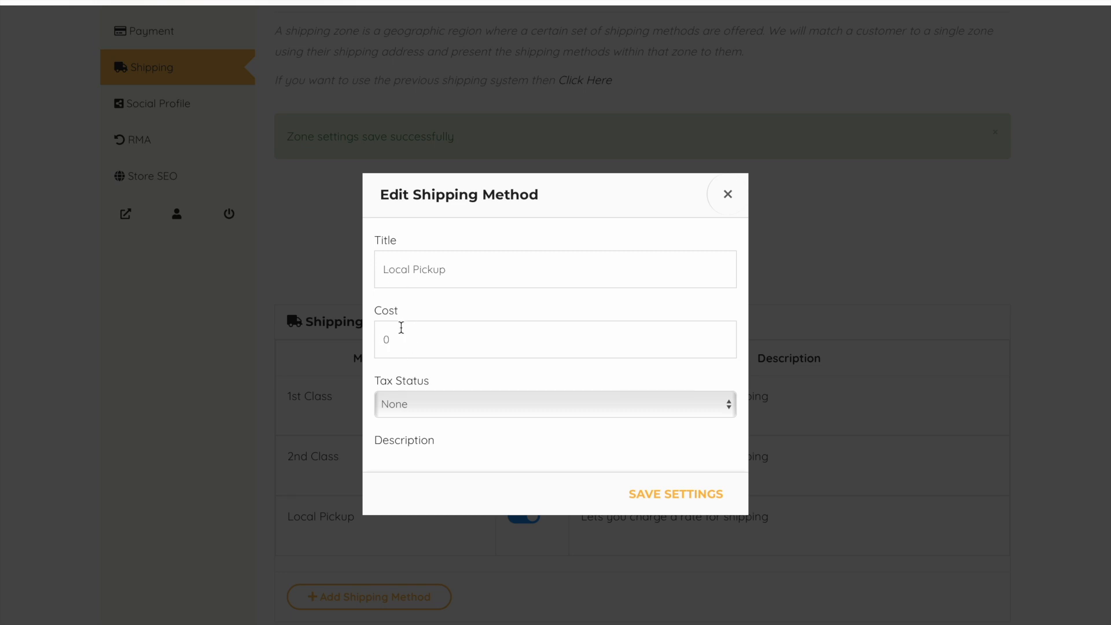
scroll(449, 340, down, 5)
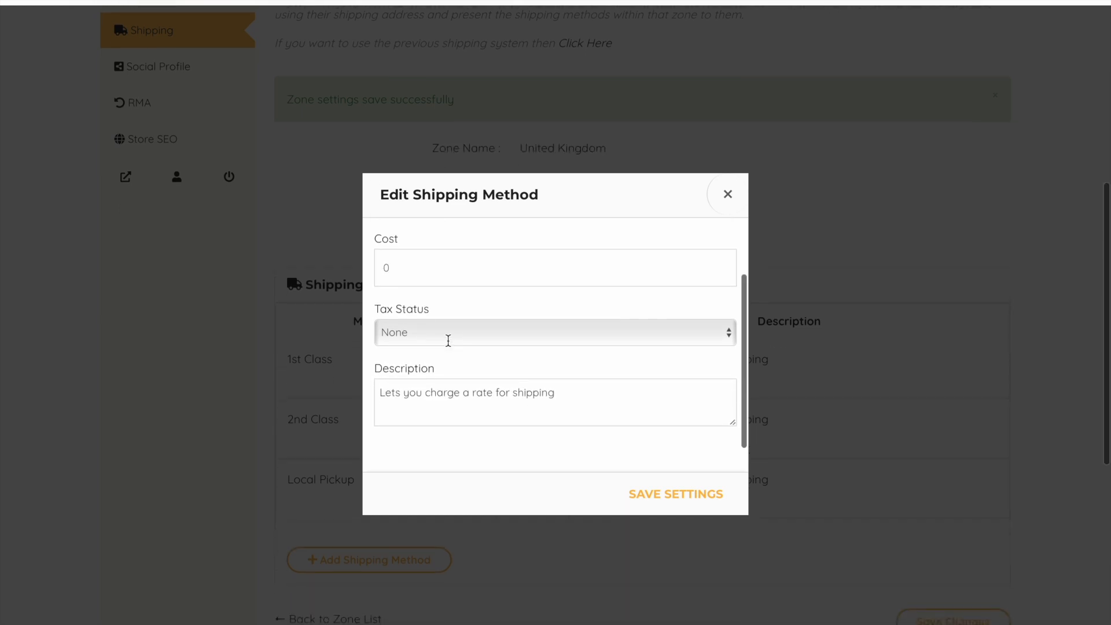
scroll(549, 317, up, 3)
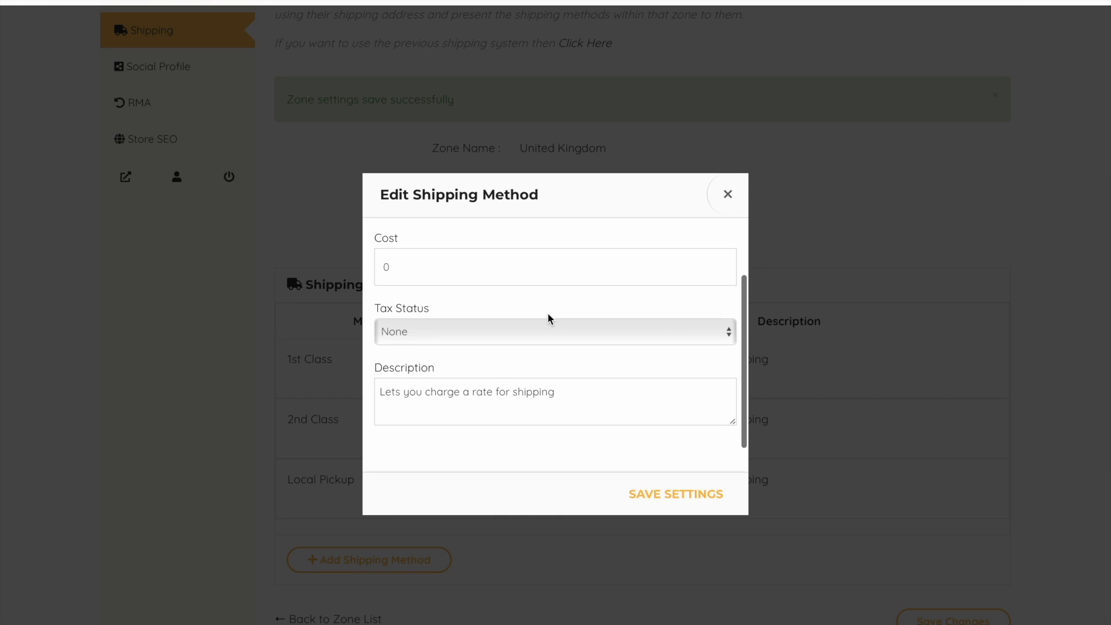
scroll(565, 389, down, 3)
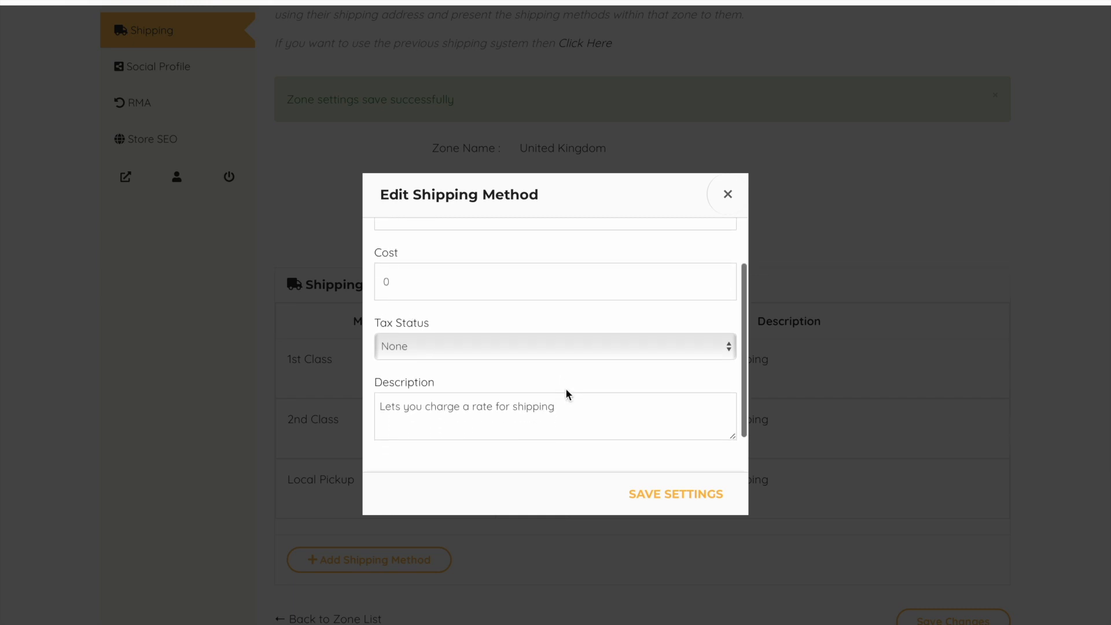
click(675, 495)
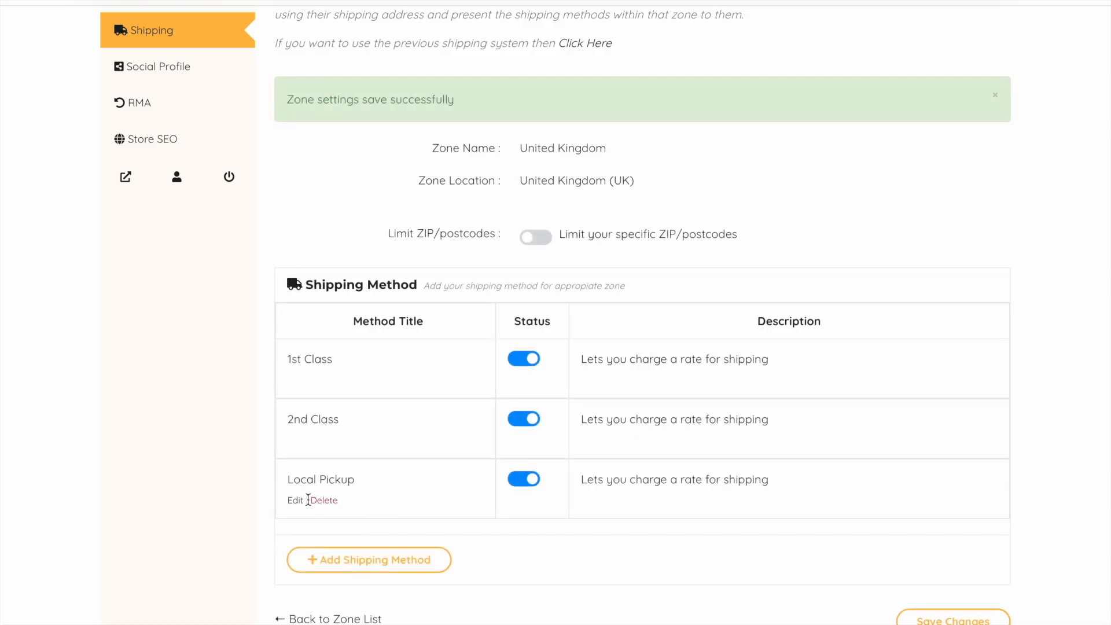
- Retitle the Local Pickup method "Collection" and save its settings
click(297, 500)
drag(496, 268, 370, 264)
text(Collection)
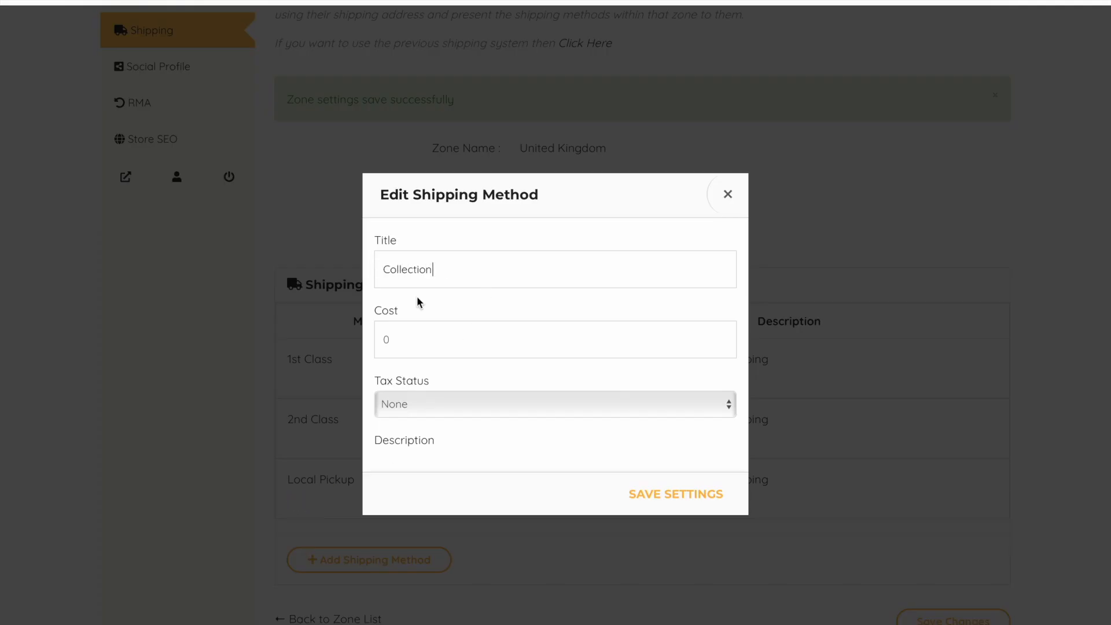
click(661, 493)
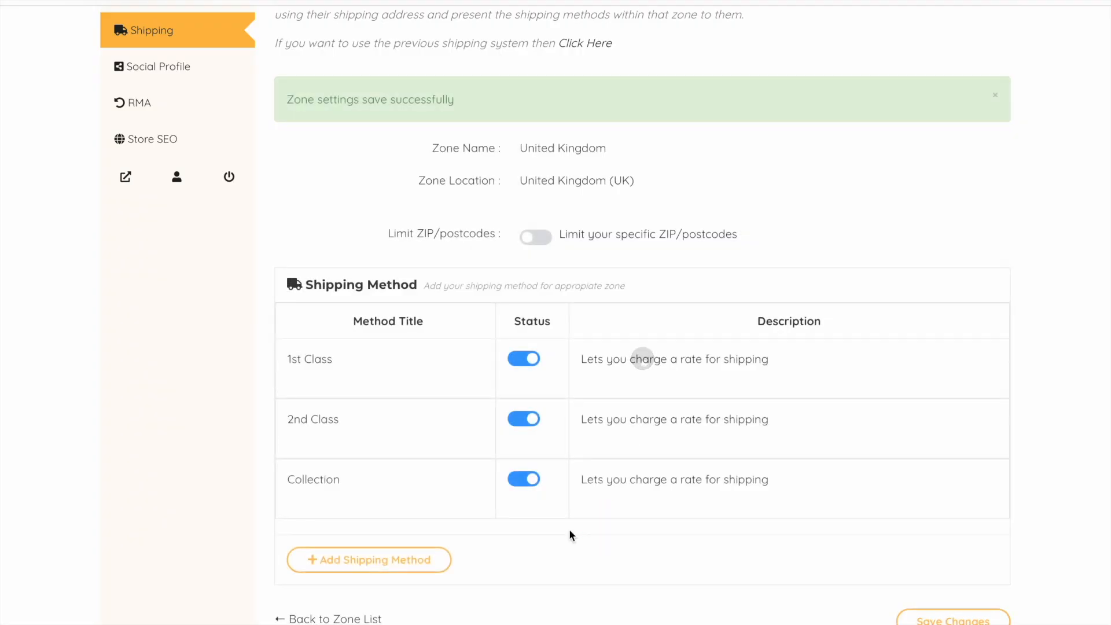
- Add a Free Shipping method to the United Kingdom zone
scroll(517, 531, down, 1)
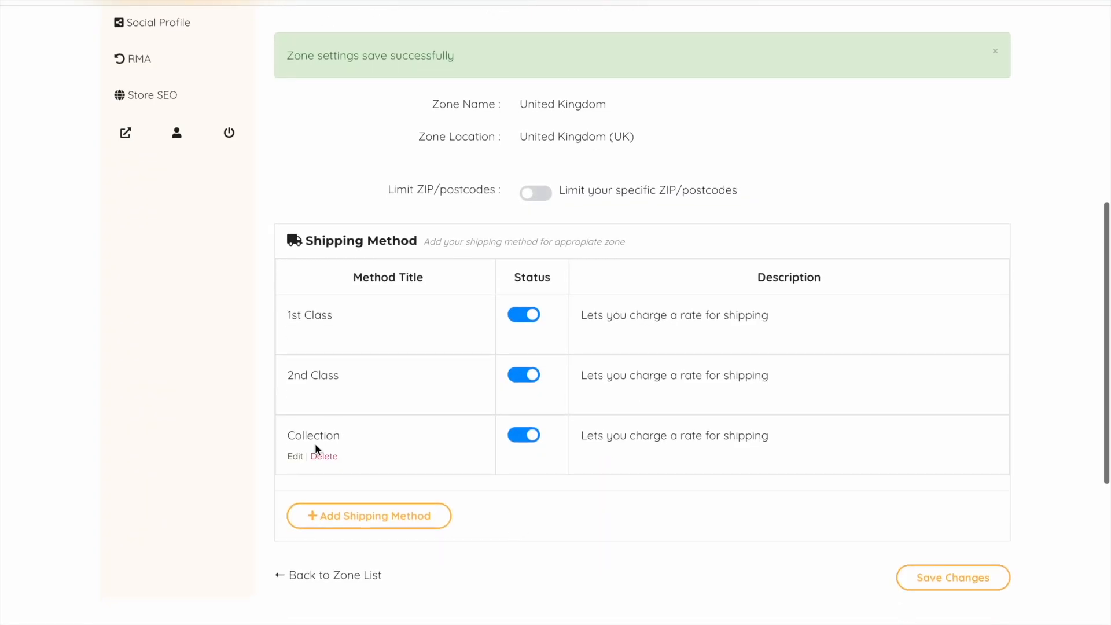
click(366, 524)
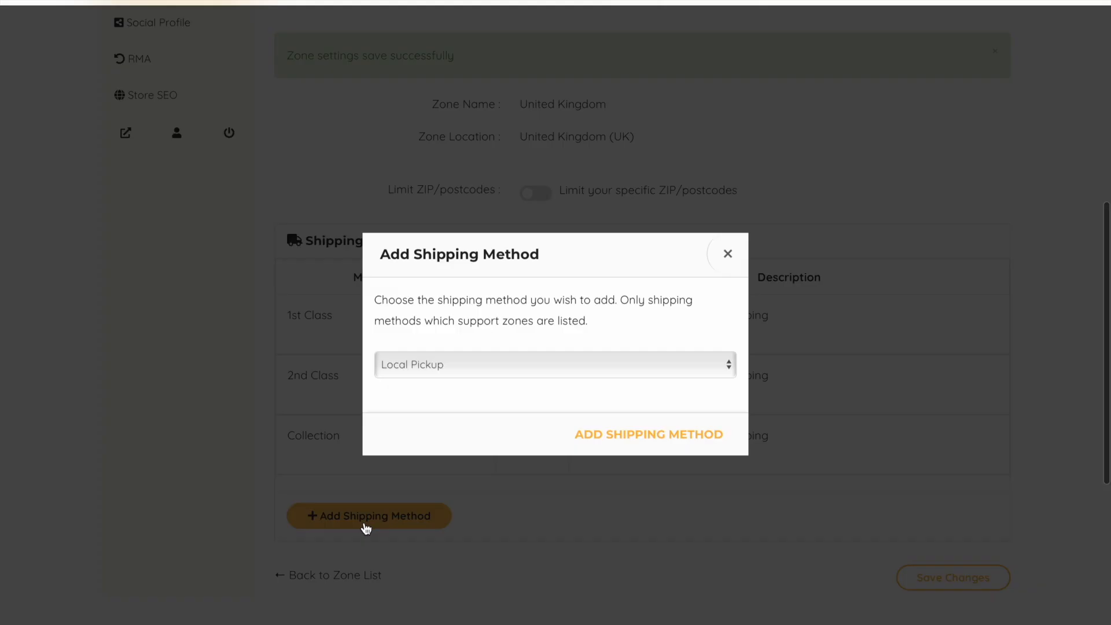
click(470, 366)
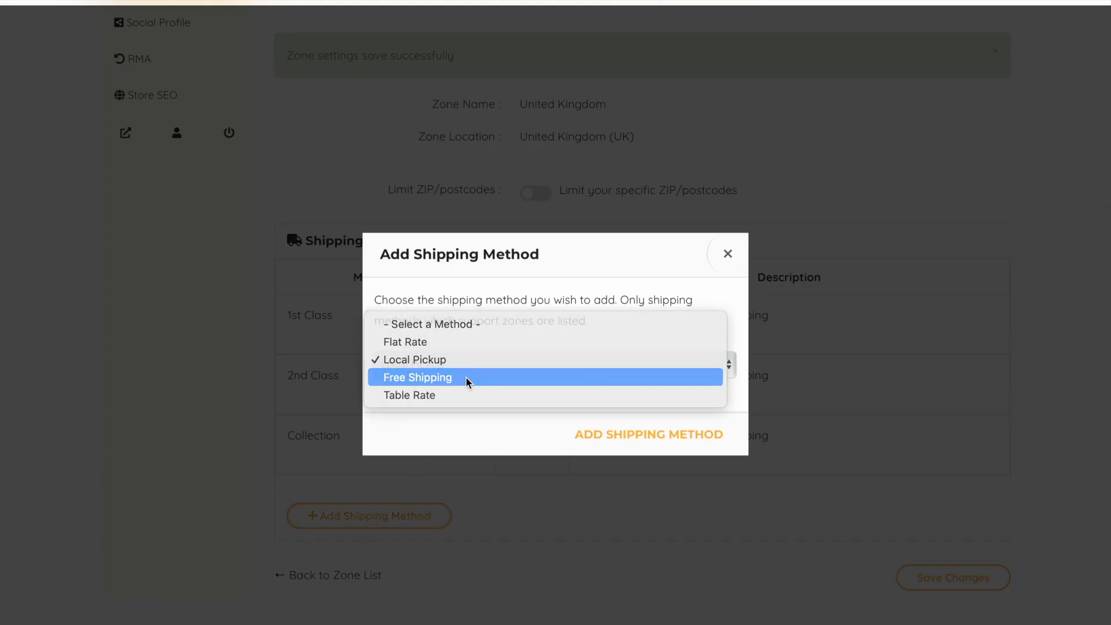
click(467, 377)
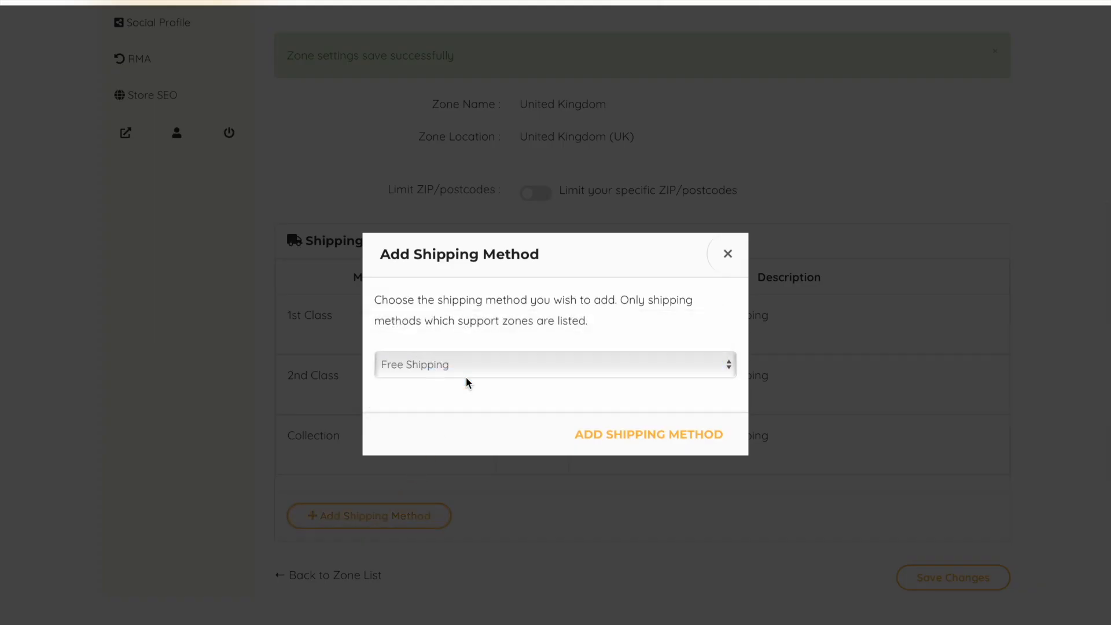
click(602, 433)
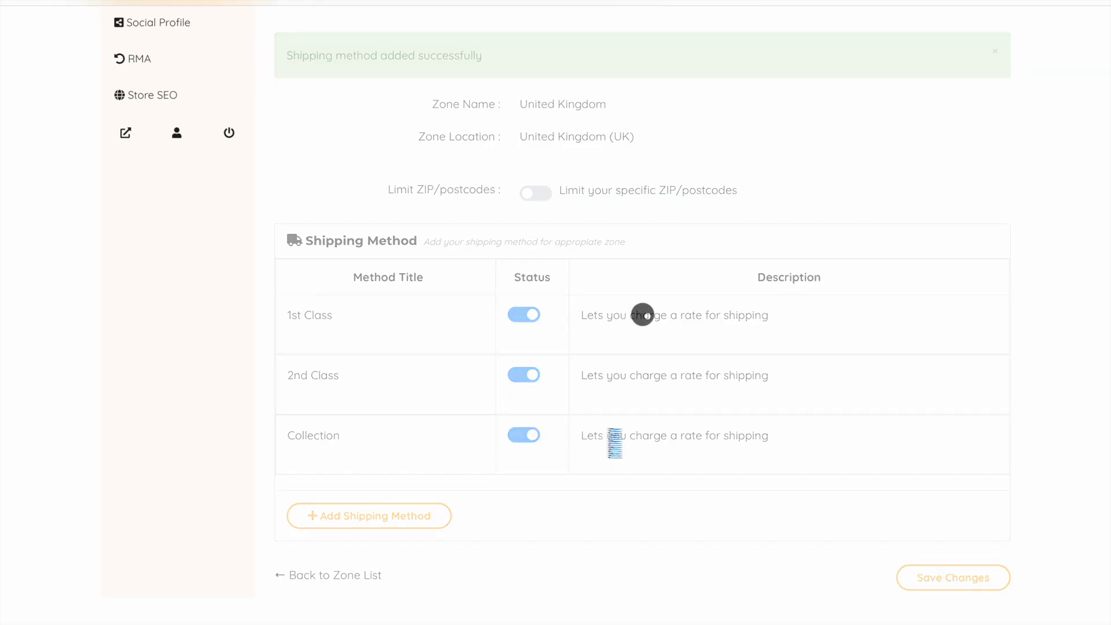
- Set the Free Shipping method's minimum order amount to 25.00 and save its settings
scroll(512, 493, down, 1)
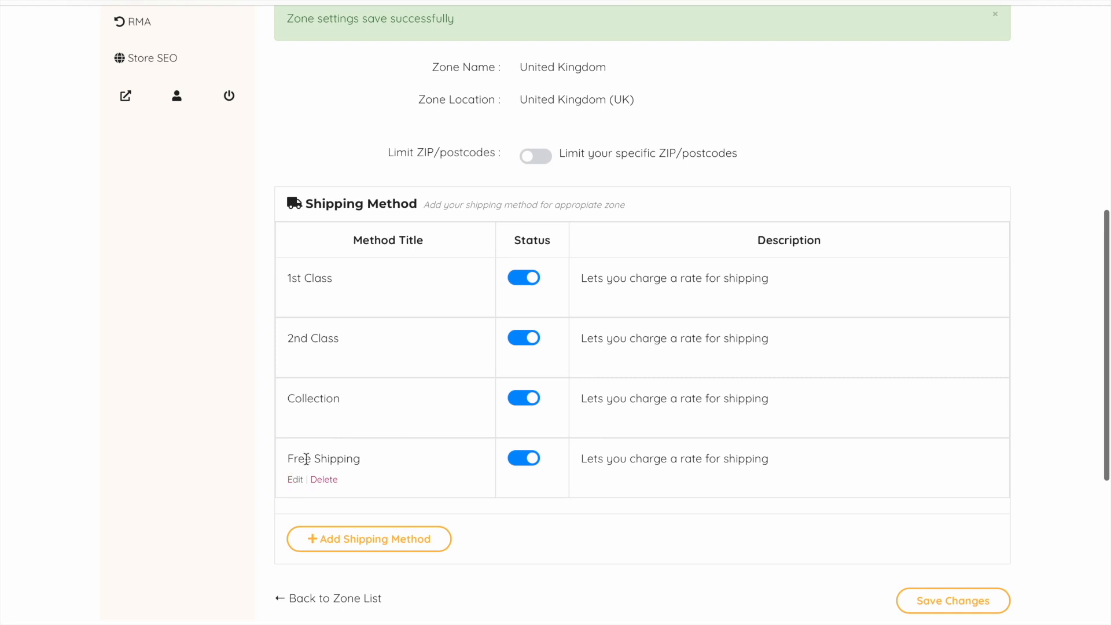
click(296, 485)
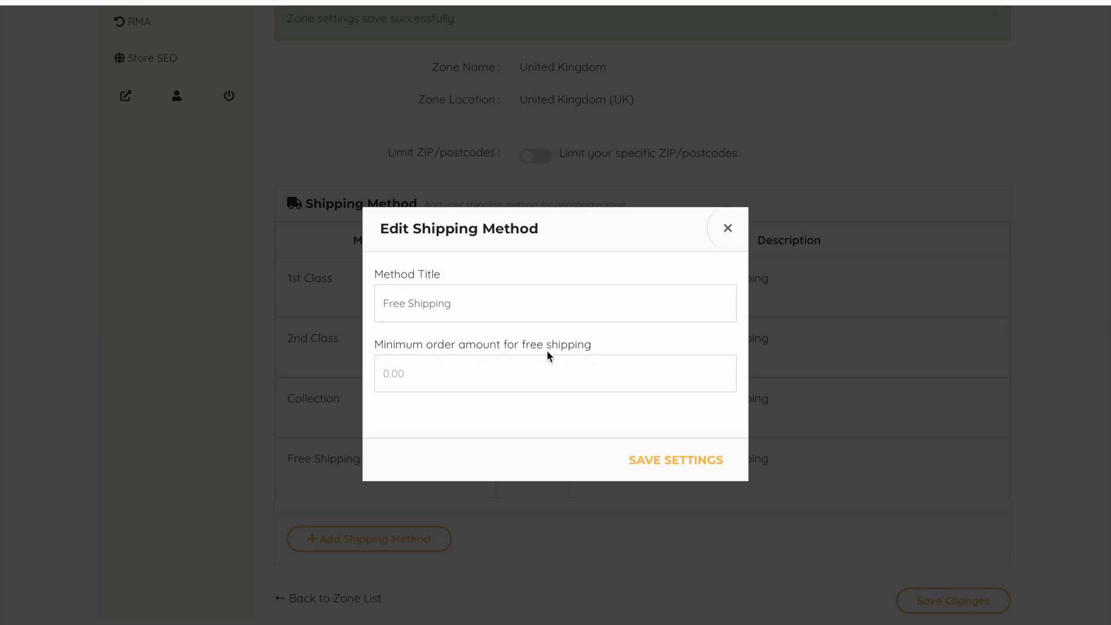
click(408, 375)
text(25.00)
click(654, 459)
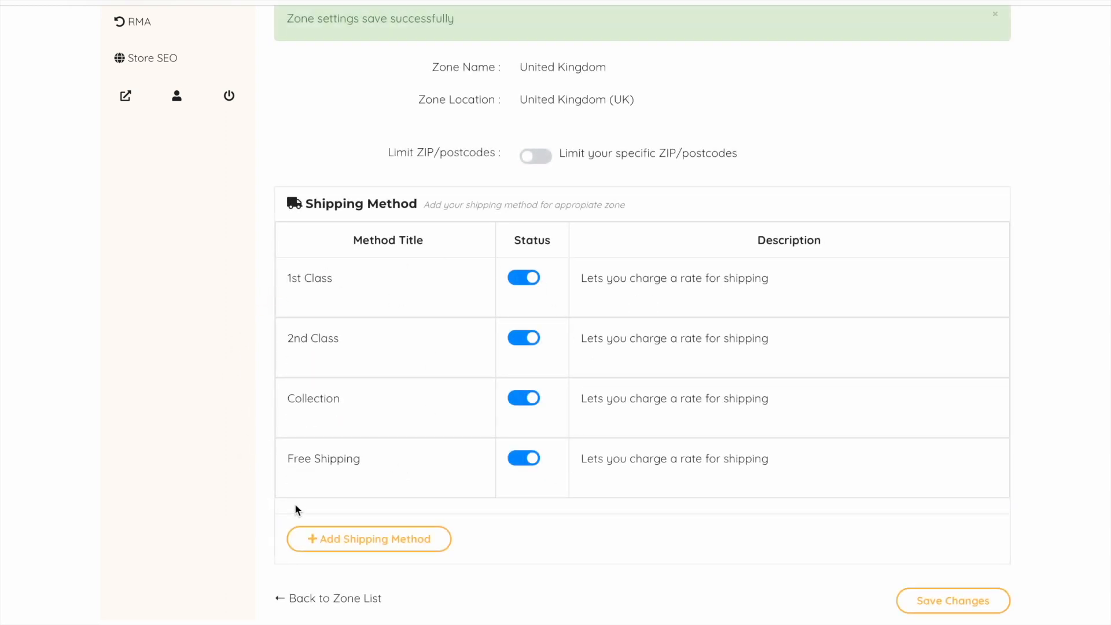
- Disable the Collection shipping method in the United Kingdom zone and enable it again
click(528, 399)
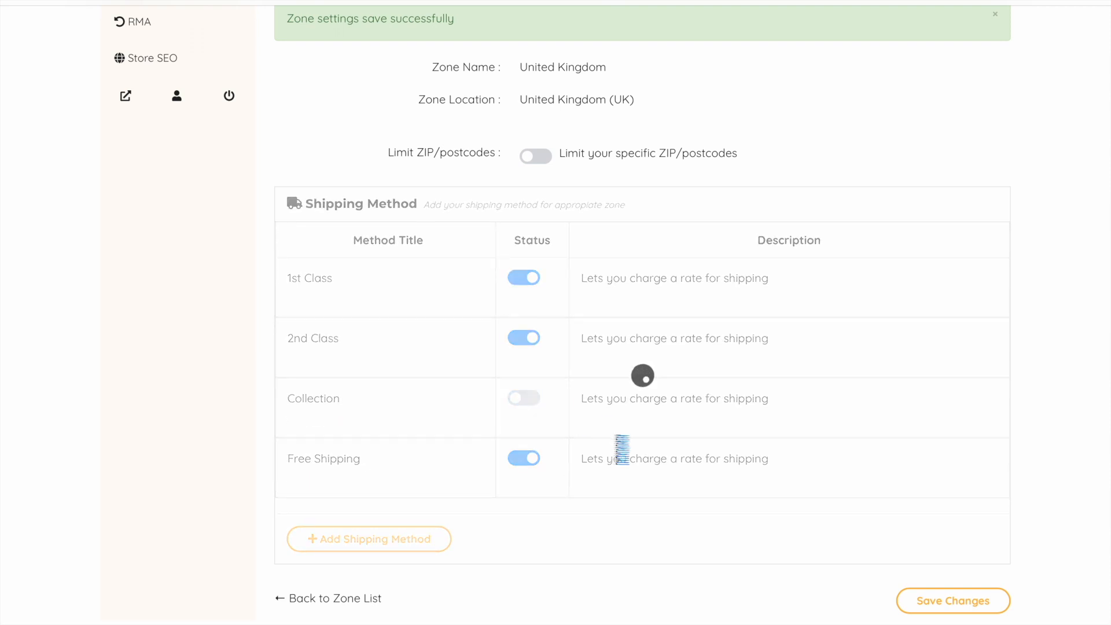
click(525, 400)
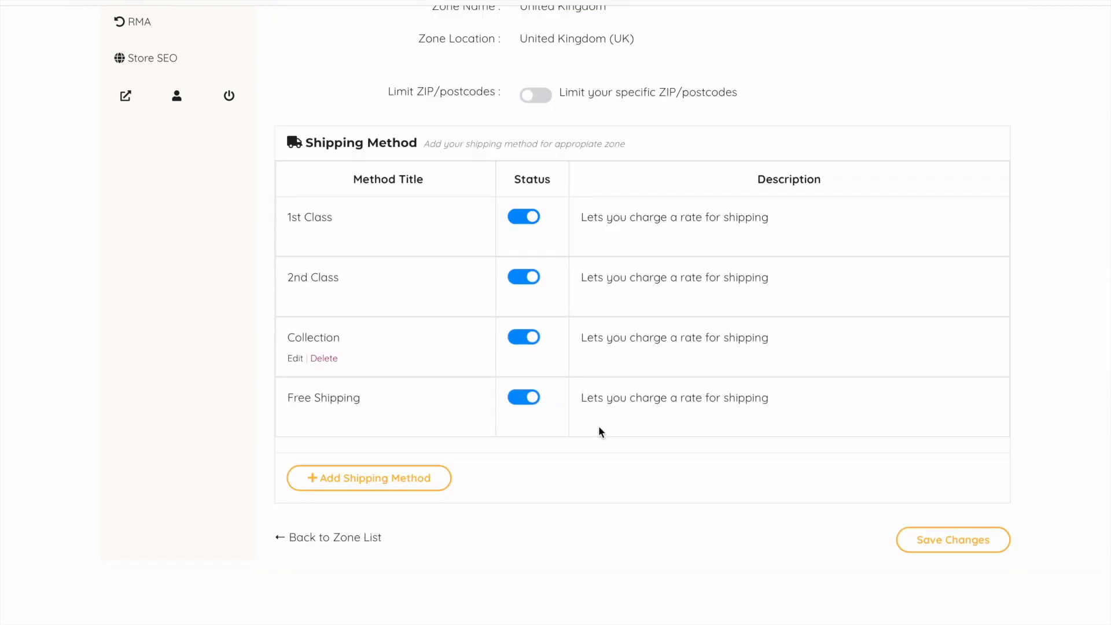
scroll(598, 431, up, 4)
scroll(598, 431, up, 2)
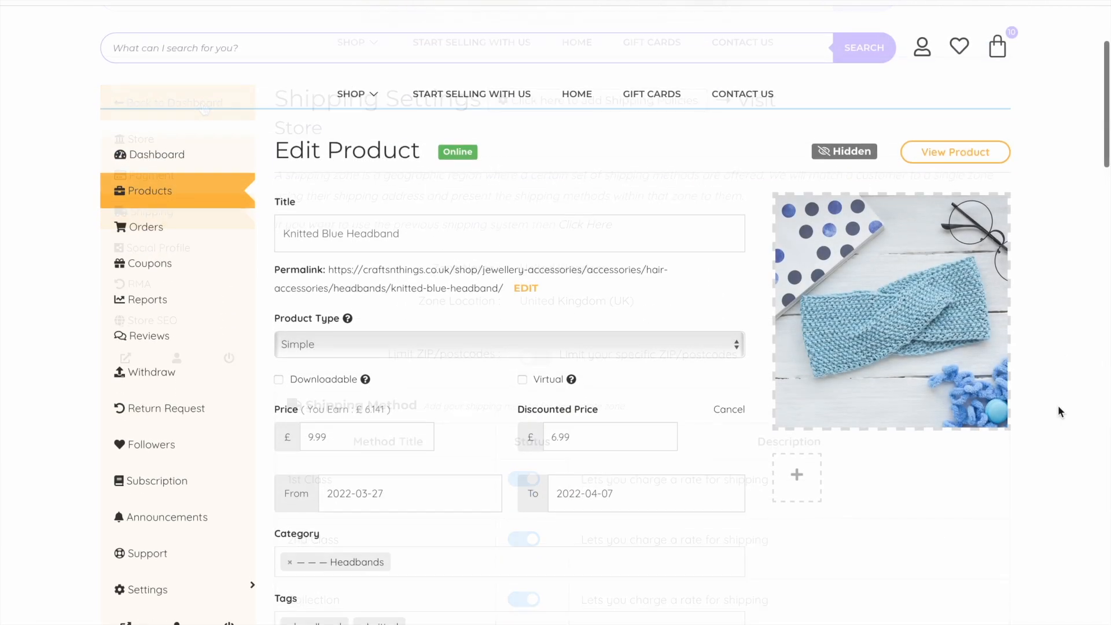
- Collapse the Rank Math SEO section on the Knitted Blue Headband edit page and go to its Shipping and Tax section
scroll(1057, 405, up, 3)
scroll(1065, 399, down, 1)
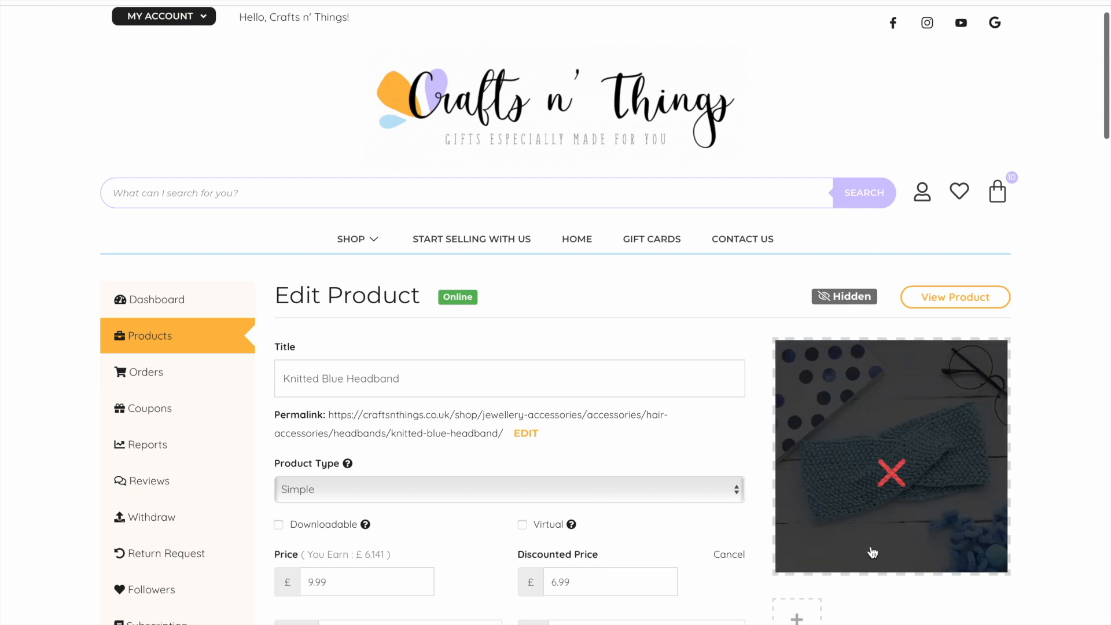
scroll(913, 612, down, 6)
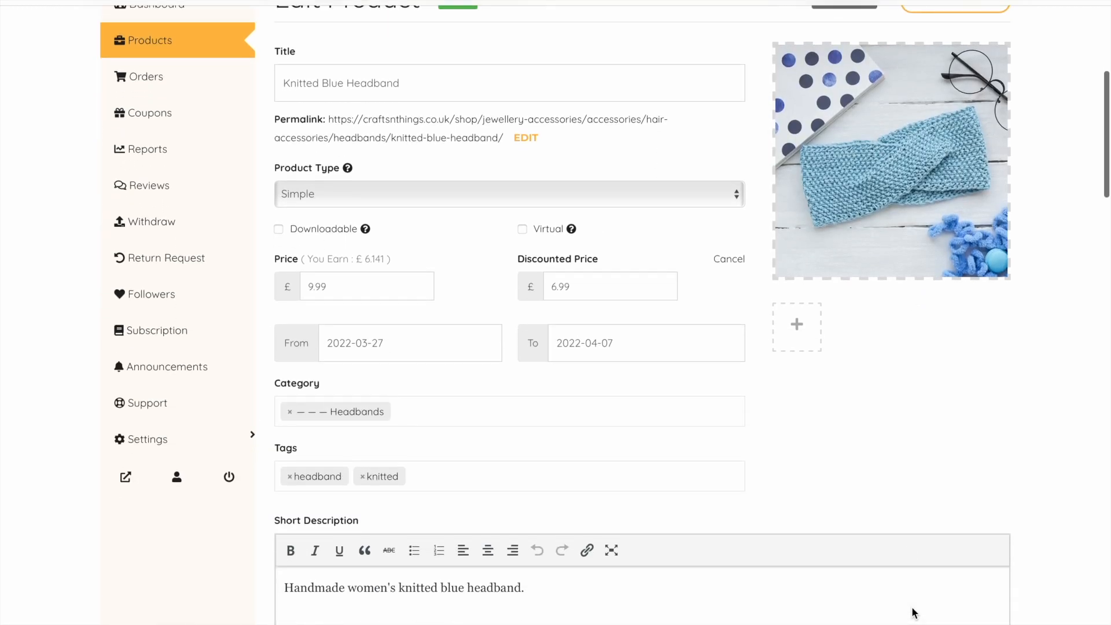
scroll(987, 619, down, 5)
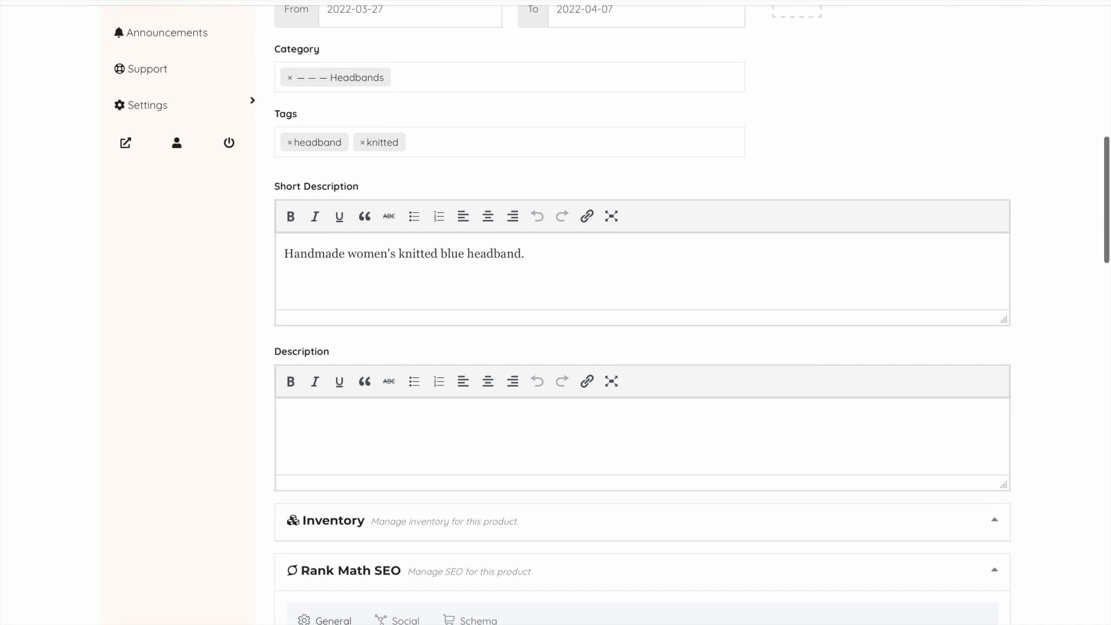
click(1000, 539)
scroll(1021, 537, down, 4)
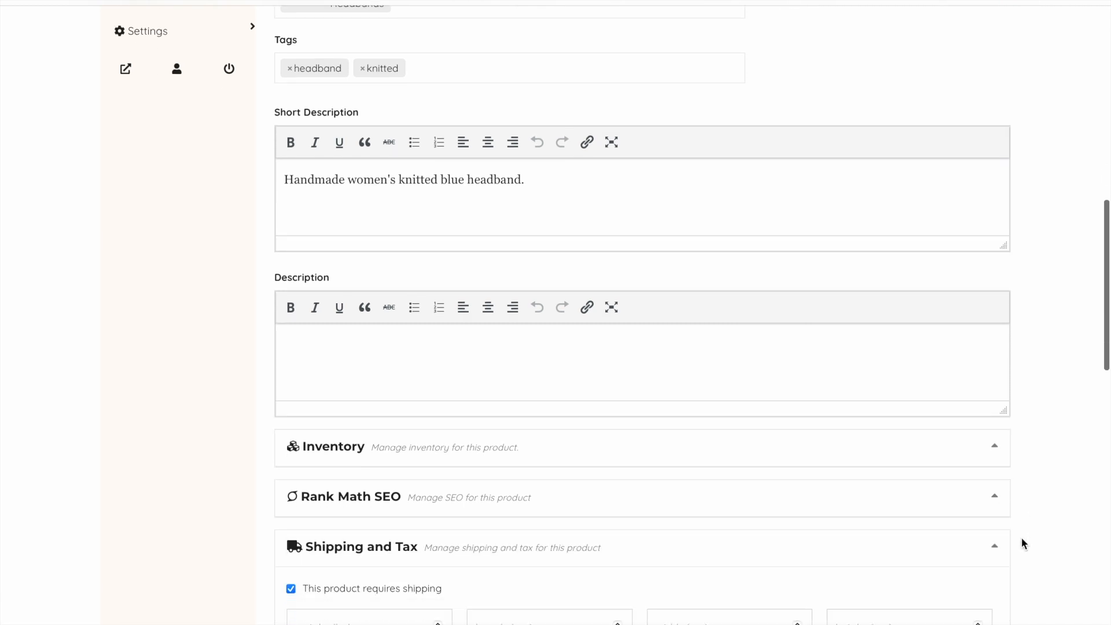
scroll(1022, 537, down, 1)
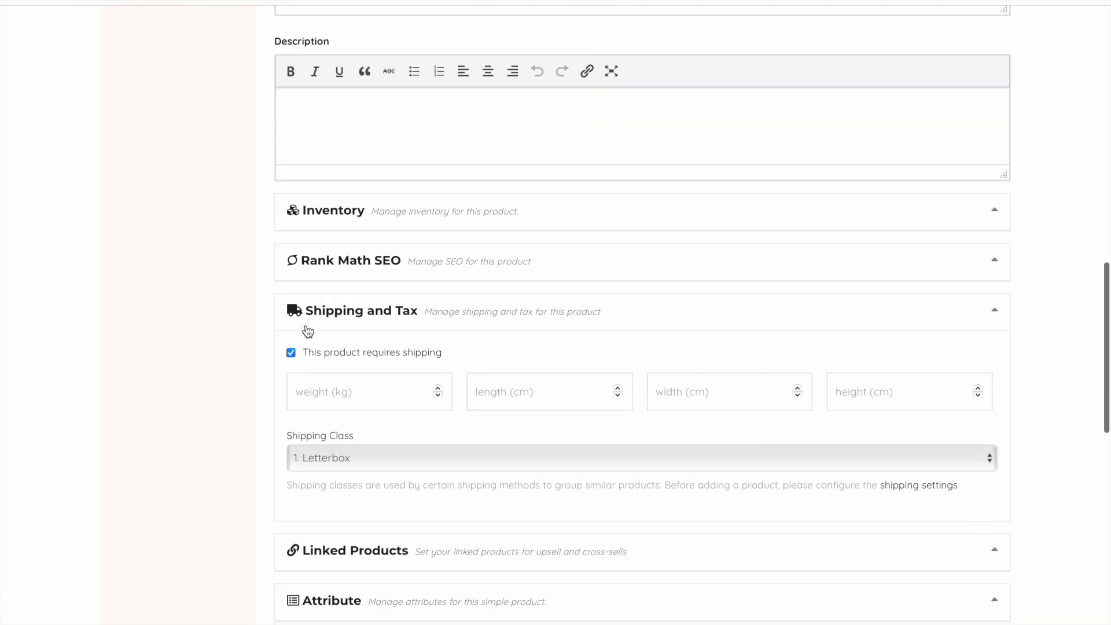
- Set the Knitted Blue Headband to require shipping with shipping class "1. Letterbox" and save the product
click(291, 352)
click(293, 354)
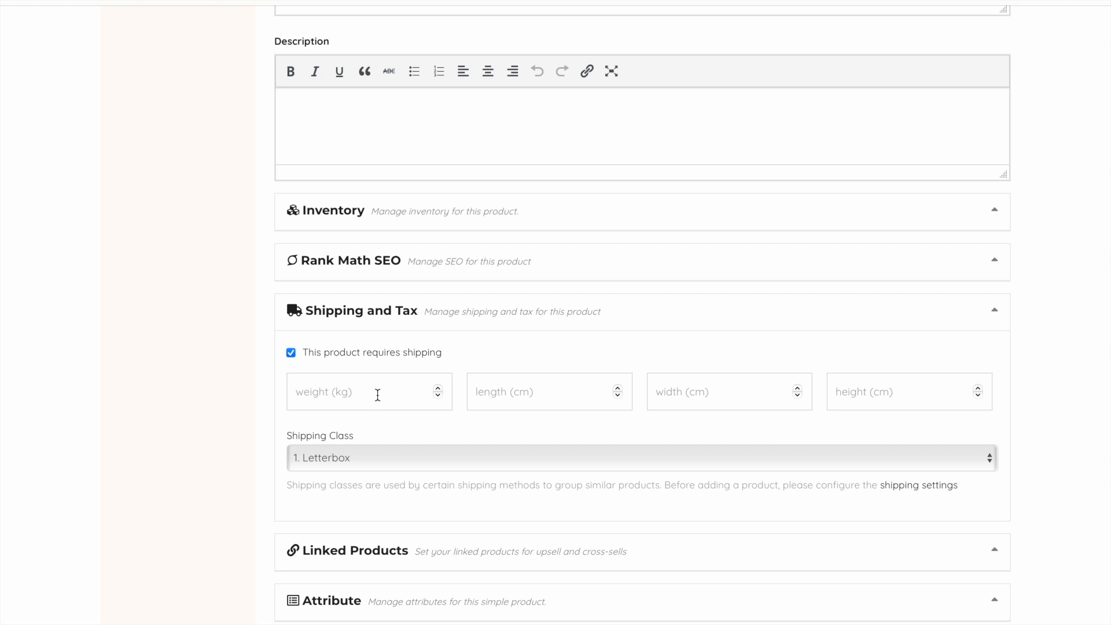
scroll(1041, 469, down, 2)
click(416, 383)
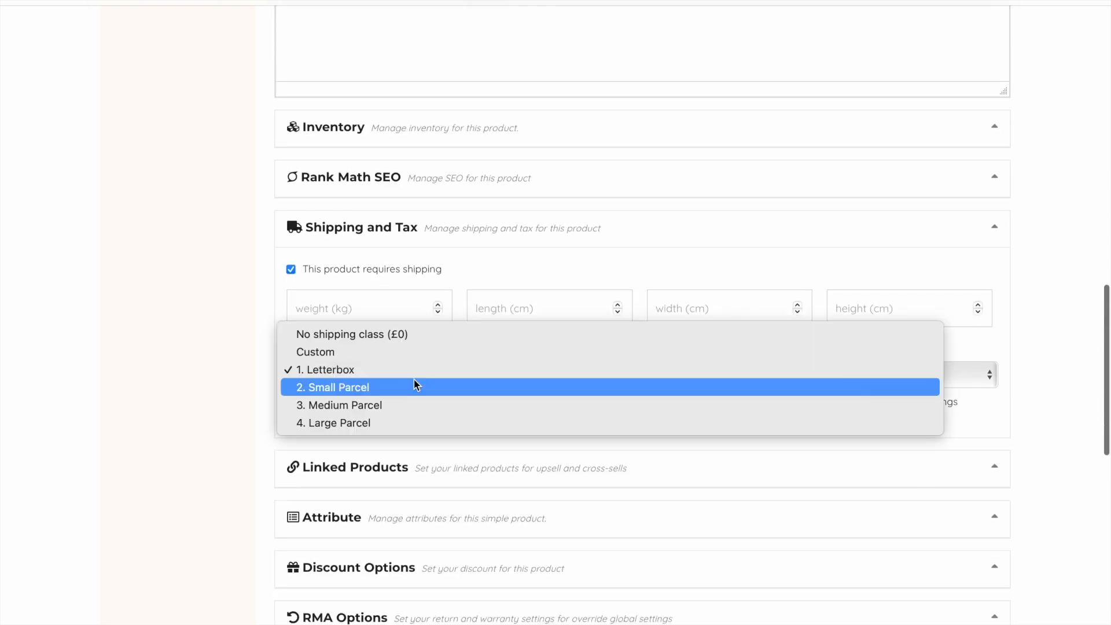
click(337, 373)
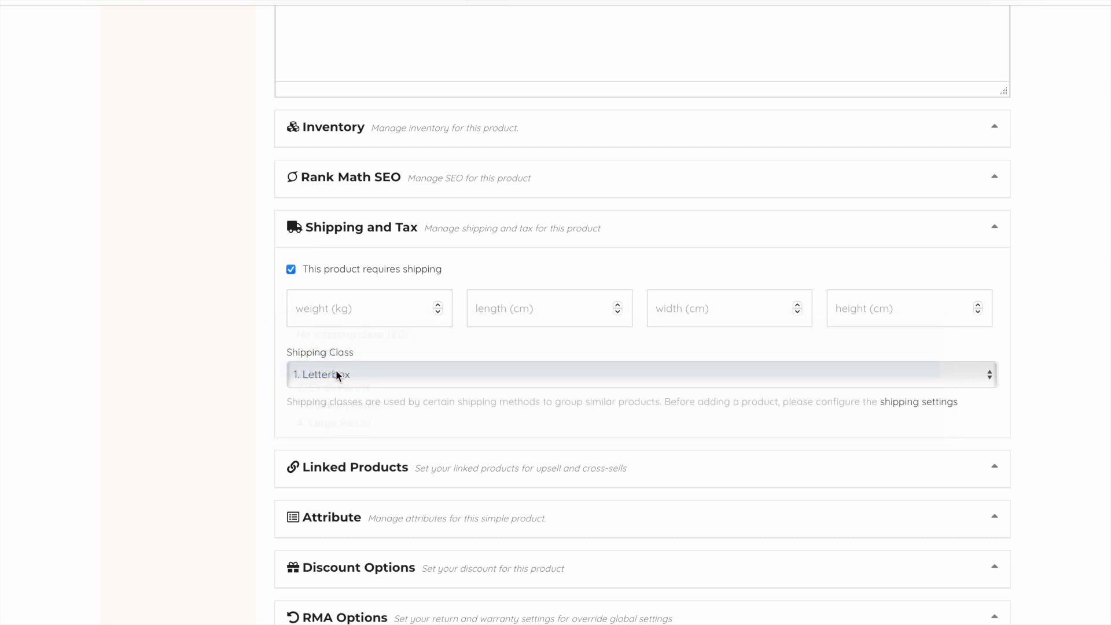
scroll(1046, 482, down, 10)
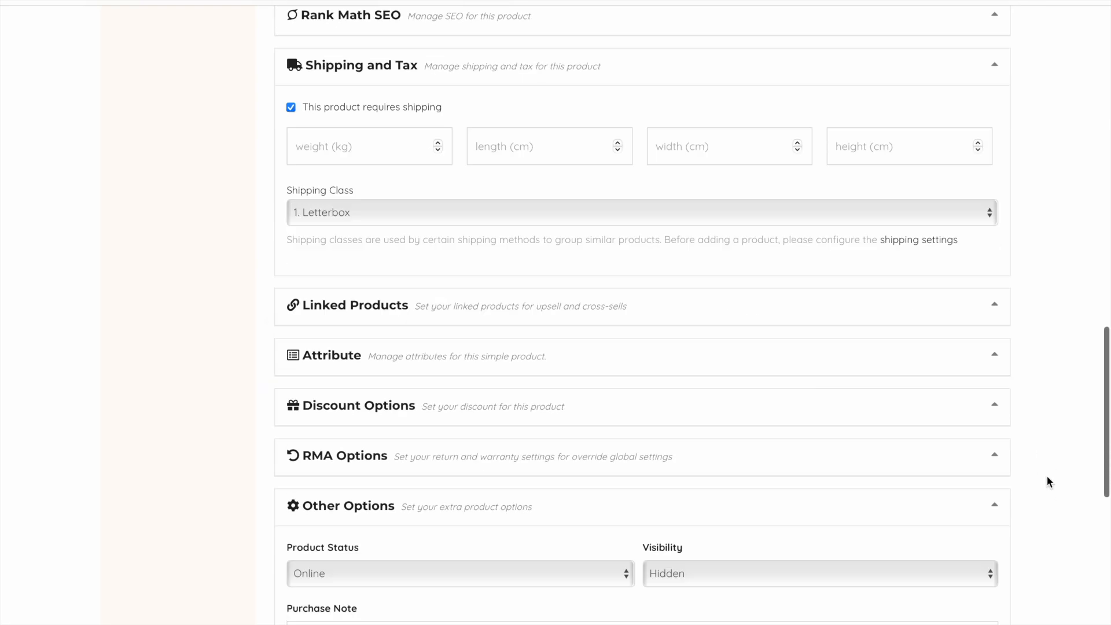
click(954, 431)
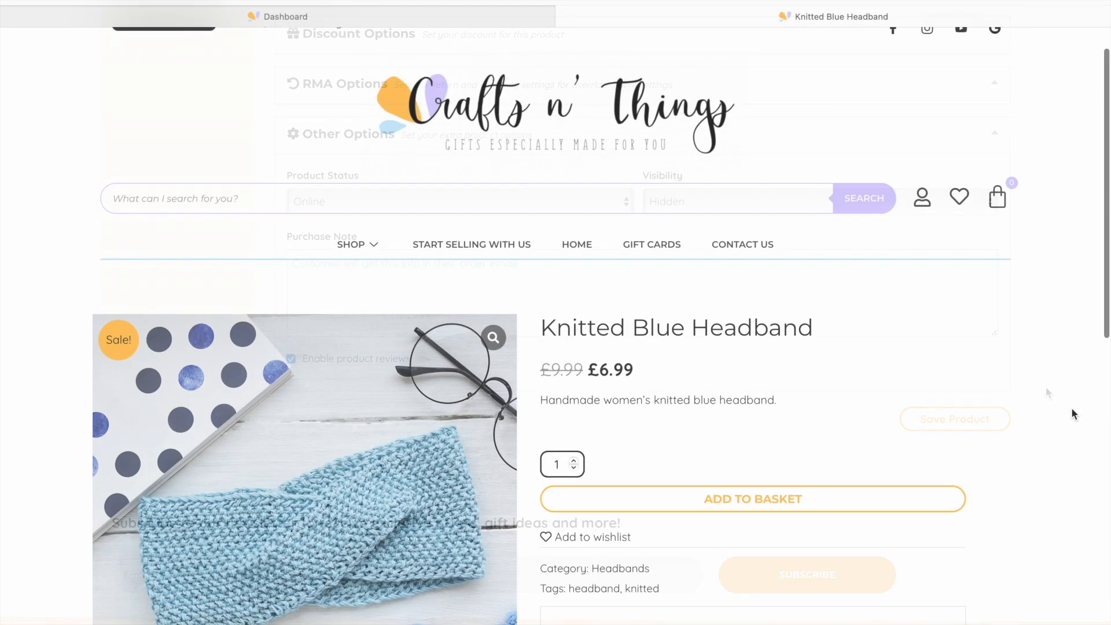
- Add one Knitted Blue Headband to the basket and review the shipping options in the basket totals
scroll(1073, 409, down, 4)
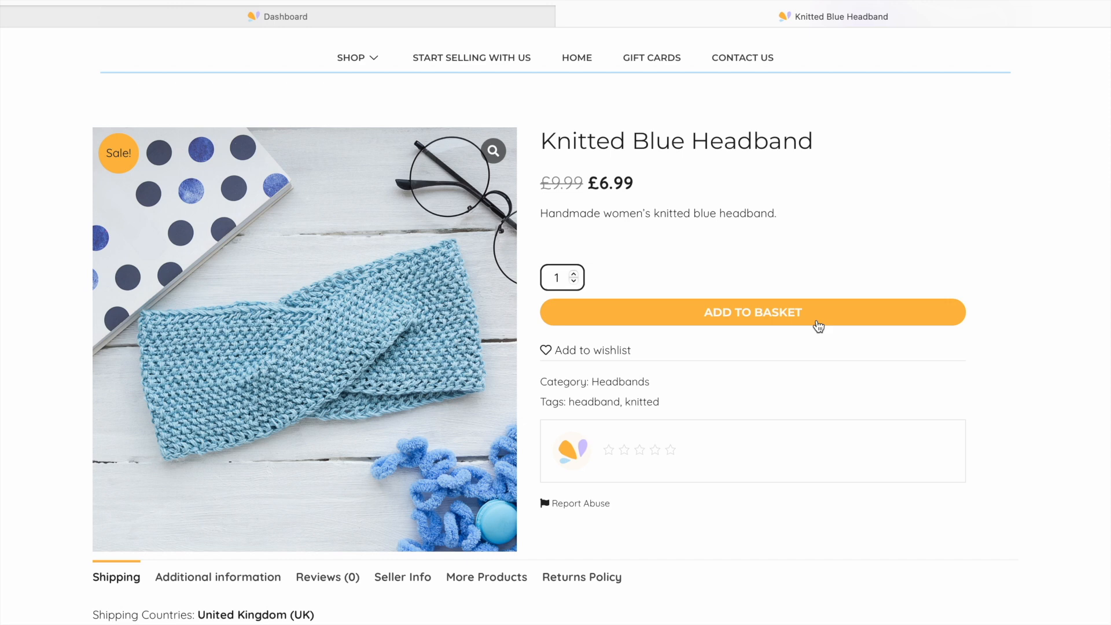
click(818, 327)
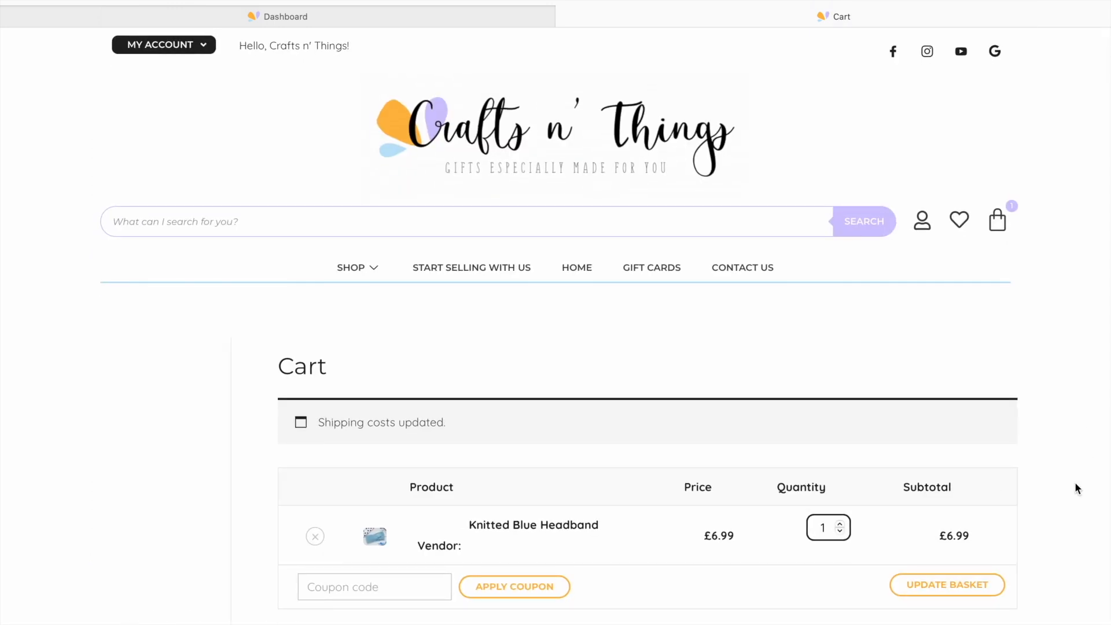
scroll(1070, 521, down, 2)
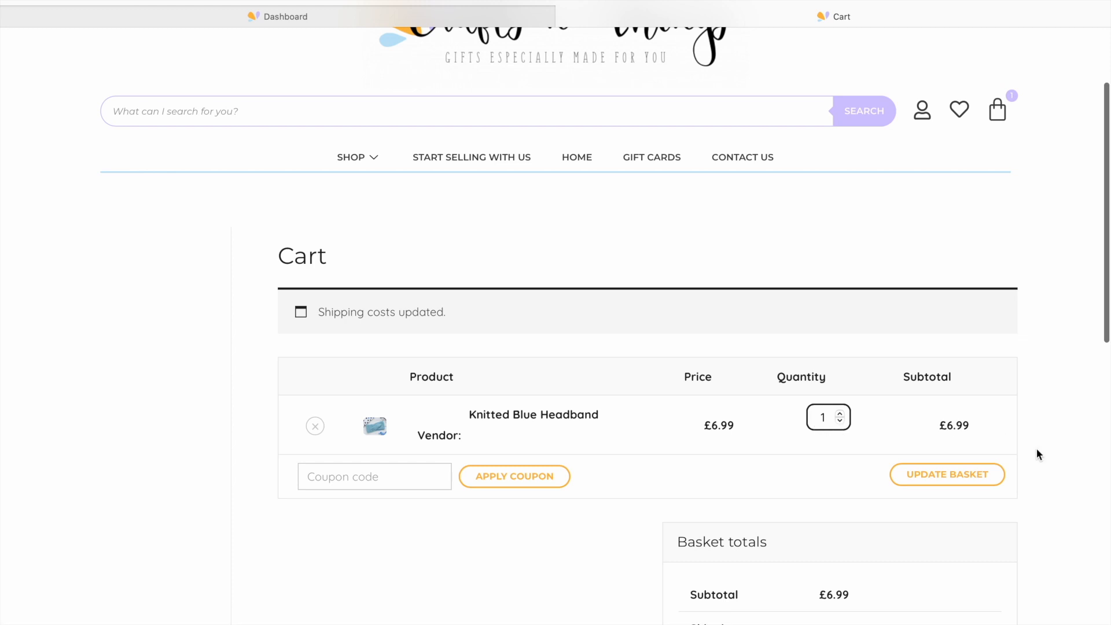
scroll(1067, 504, down, 3)
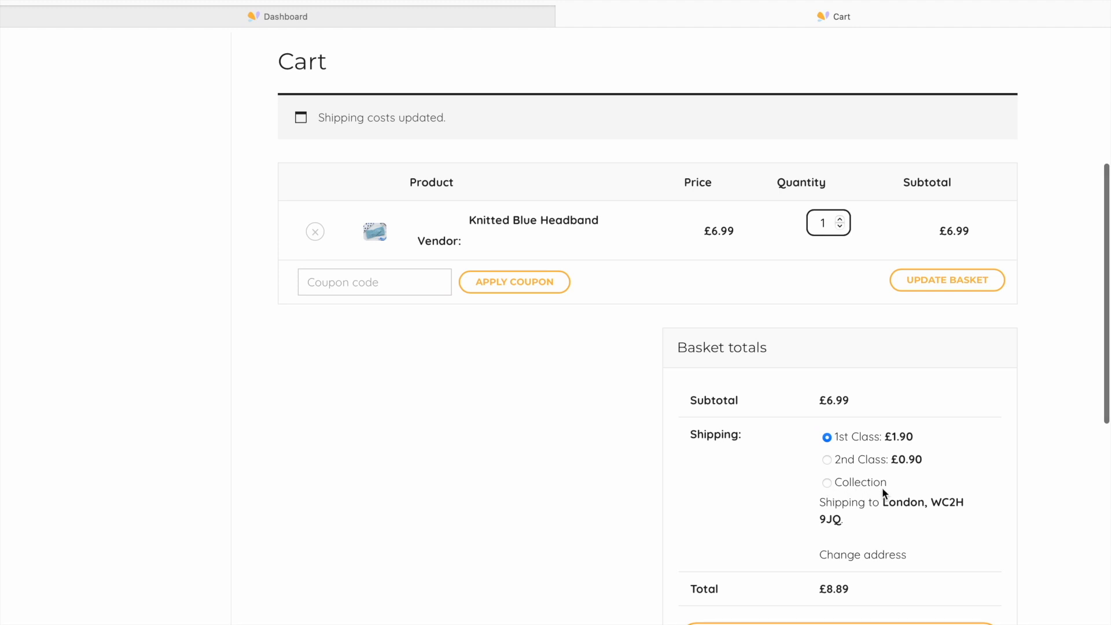
- Update the basket with a headband quantity of 3 and again with 4, and choose Free Shipping
click(839, 219)
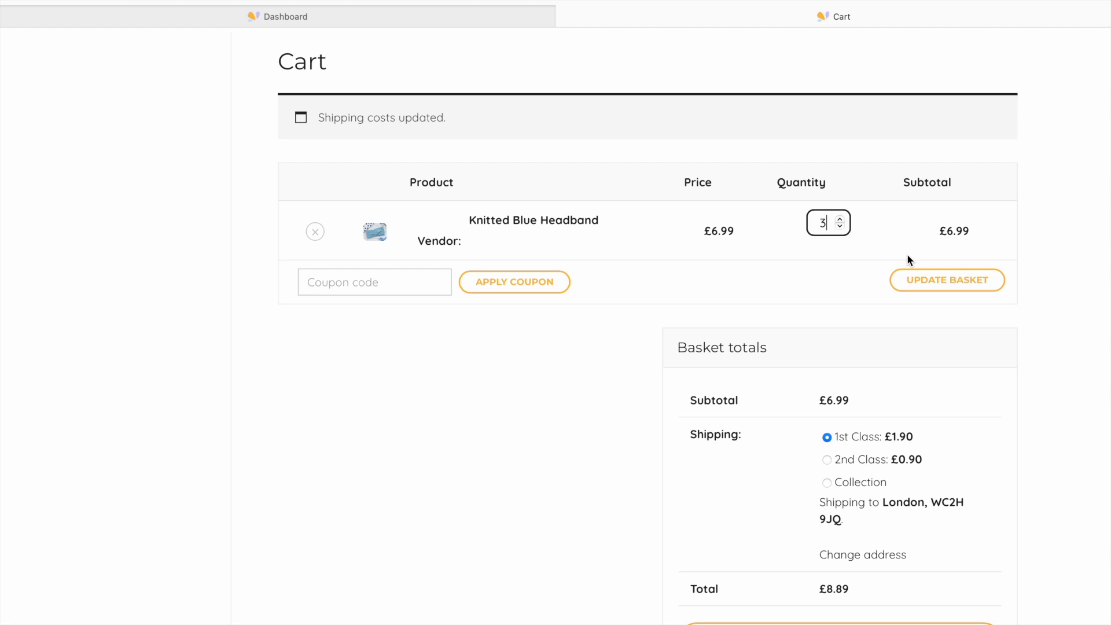
click(932, 280)
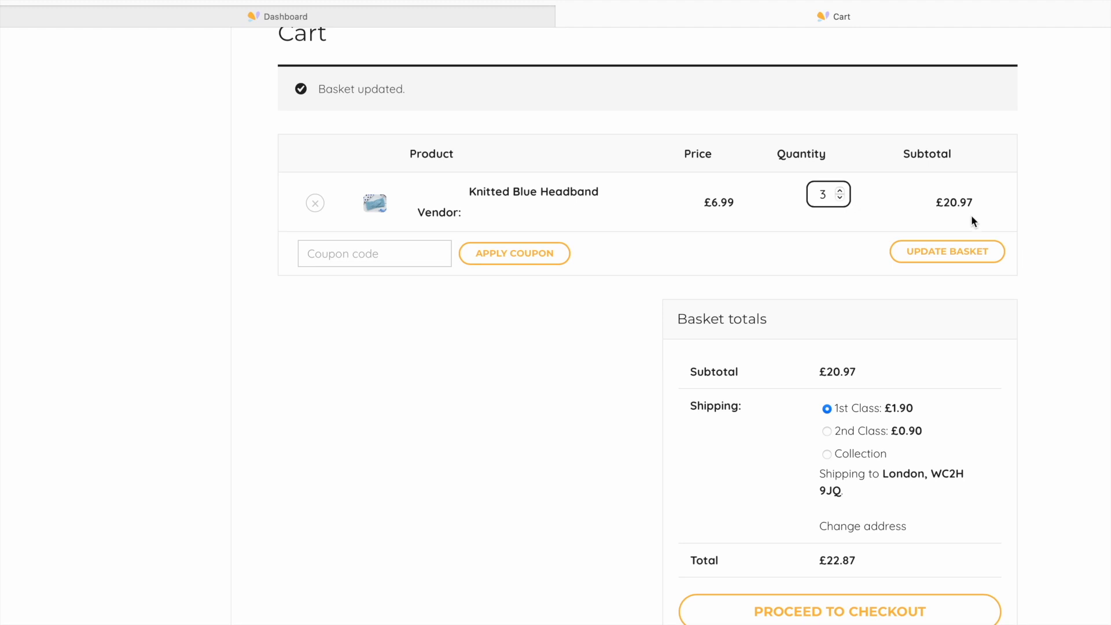
click(839, 191)
click(934, 255)
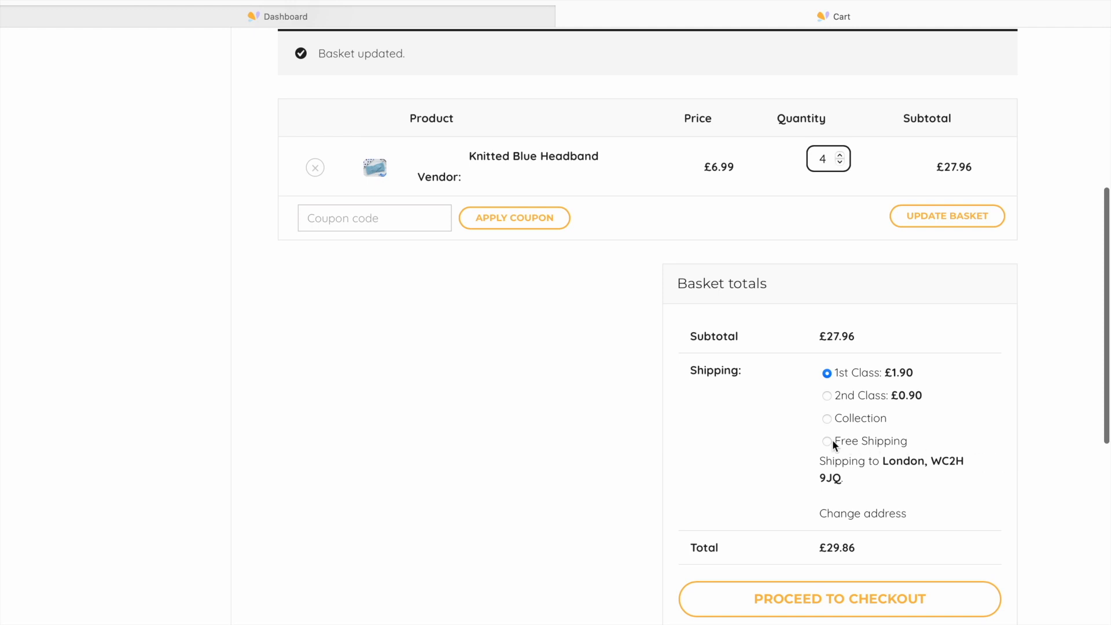
click(835, 446)
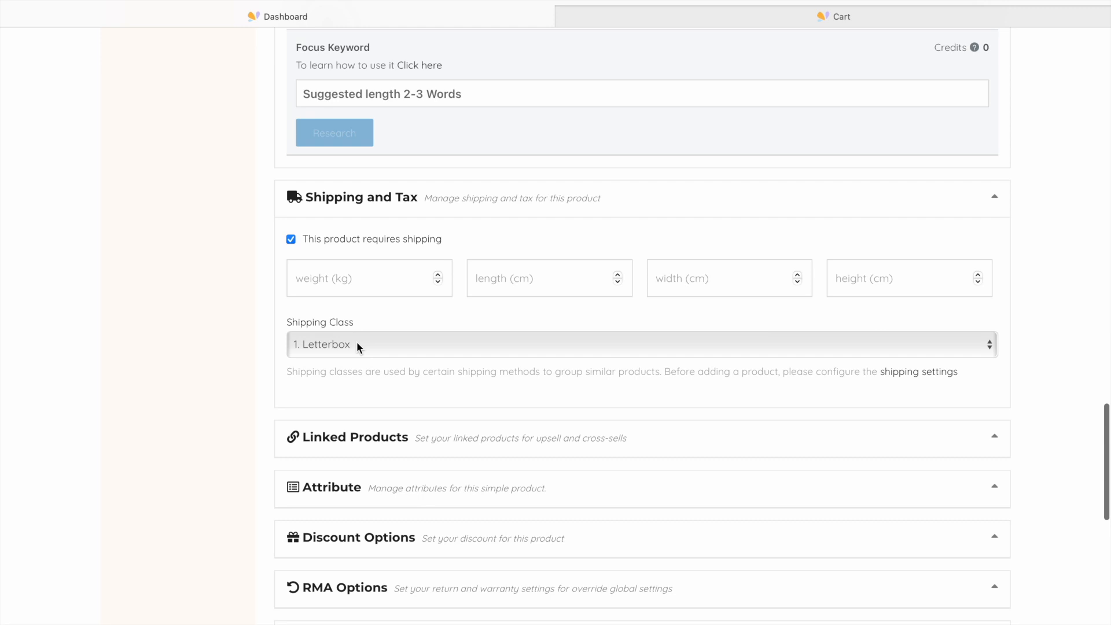
- On the Dashboard's product edit page, change the Knitted Blue Headband's shipping class to "4. Large Parcel"
click(356, 343)
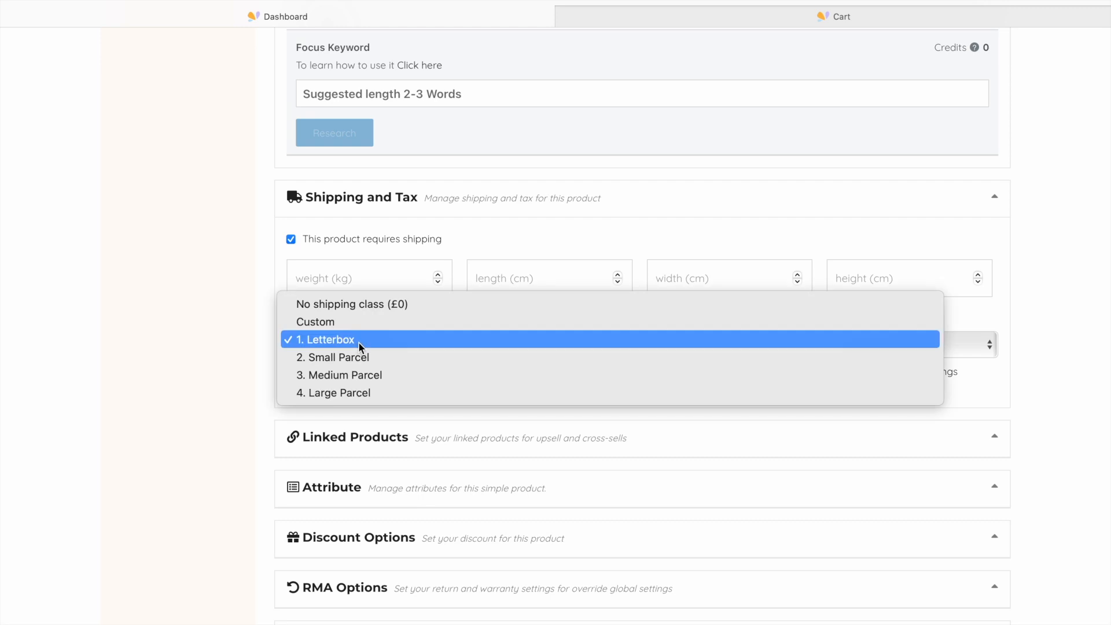
click(390, 391)
scroll(1070, 457, down, 7)
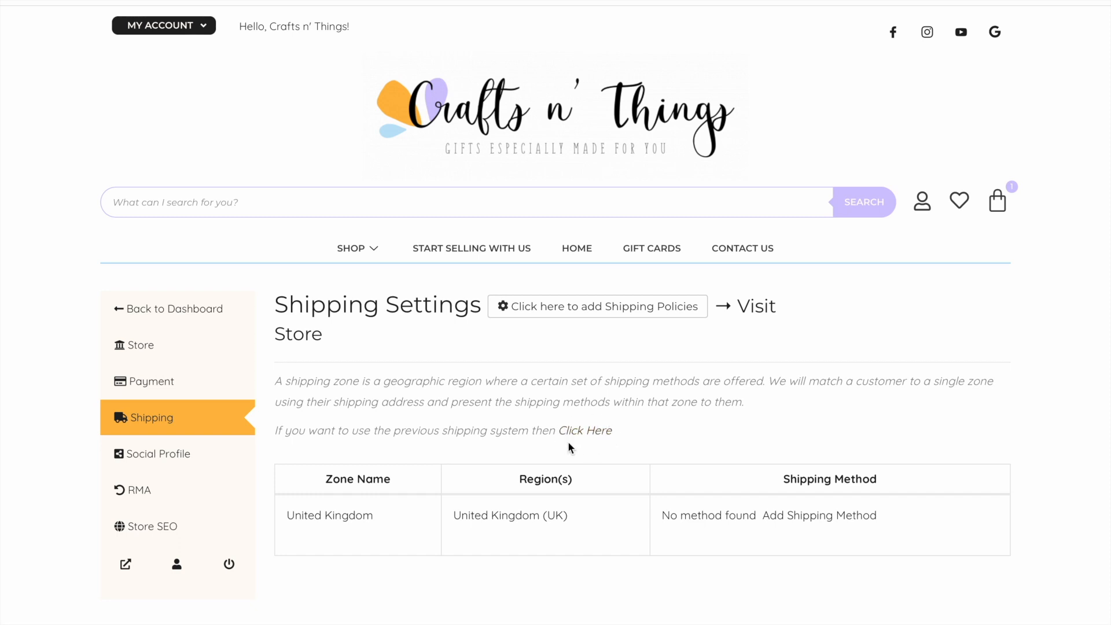
- Switch the shipping settings to the previous shipping system and read its notes on overriding costs and zone wise shipping
click(597, 434)
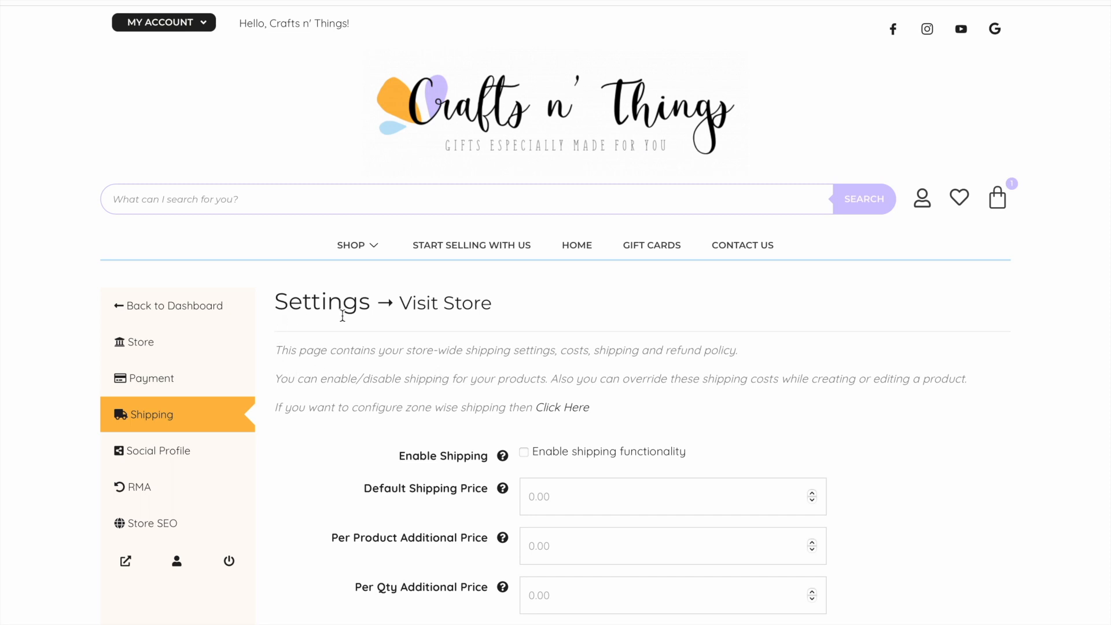
drag(276, 379, 970, 378)
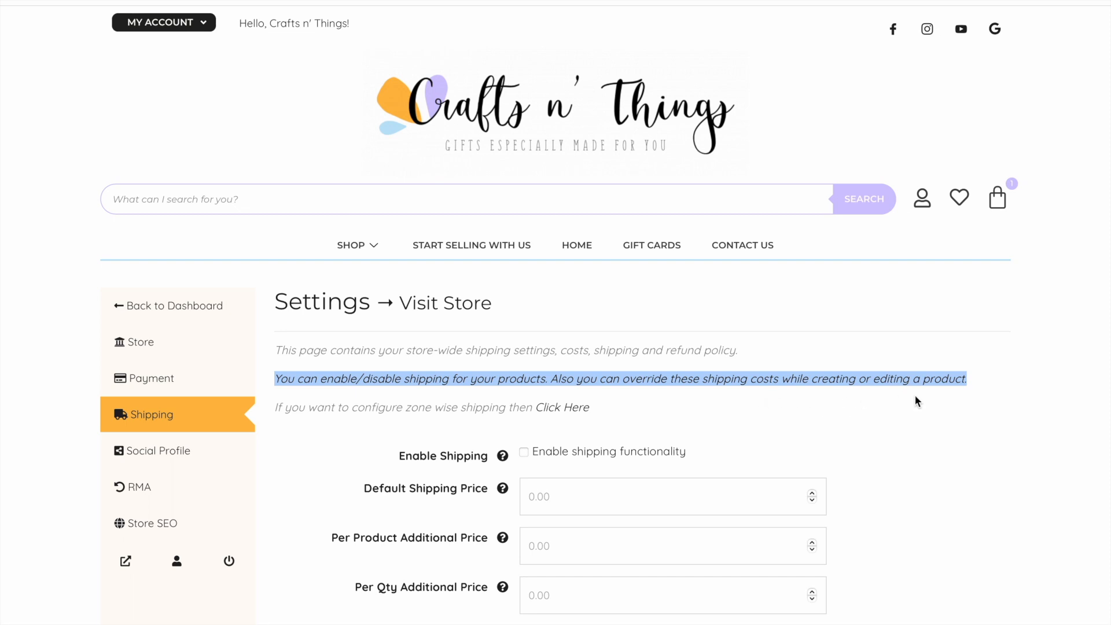
click(941, 460)
scroll(941, 460, down, 3)
scroll(941, 461, down, 3)
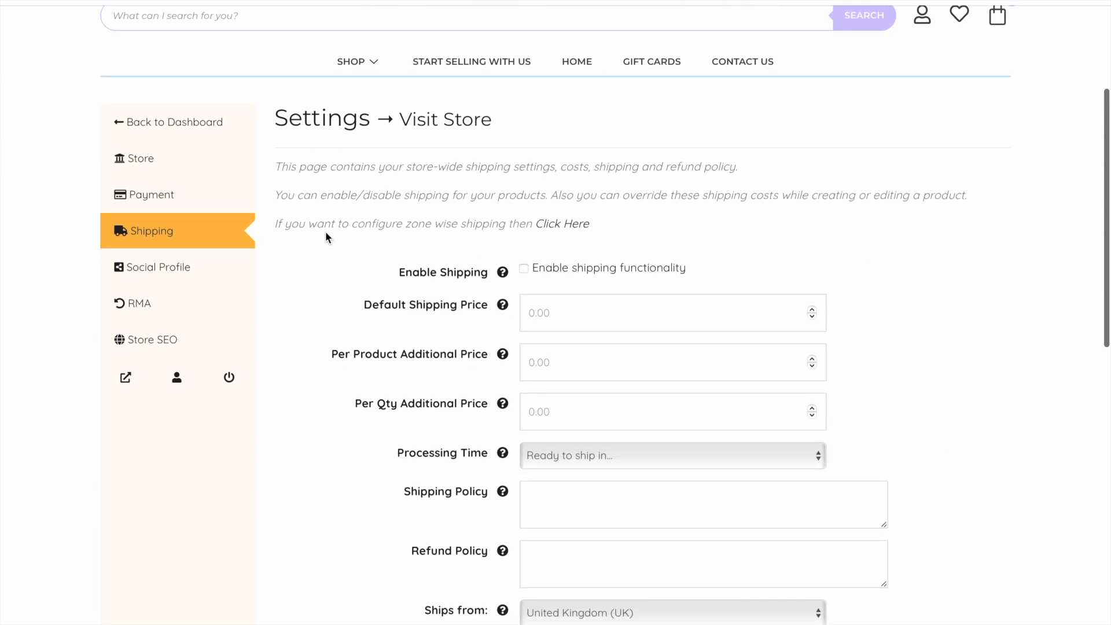
drag(406, 227, 503, 229)
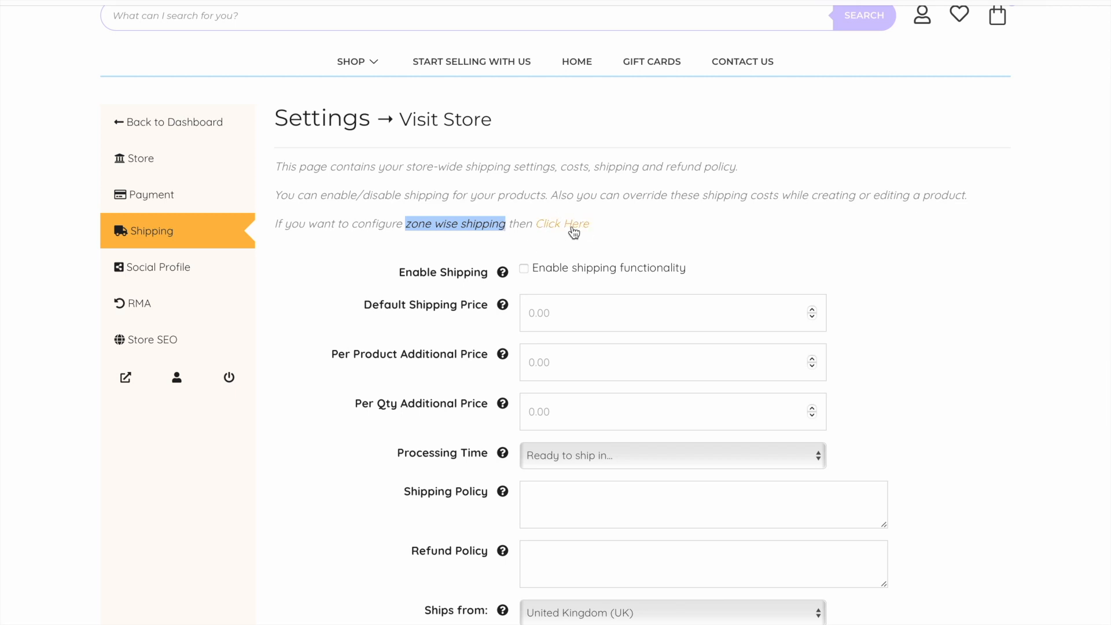
click(845, 302)
- Enable shipping functionality for the store and set the processing time to 1-3 business days
scroll(845, 302, down, 2)
scroll(845, 301, down, 1)
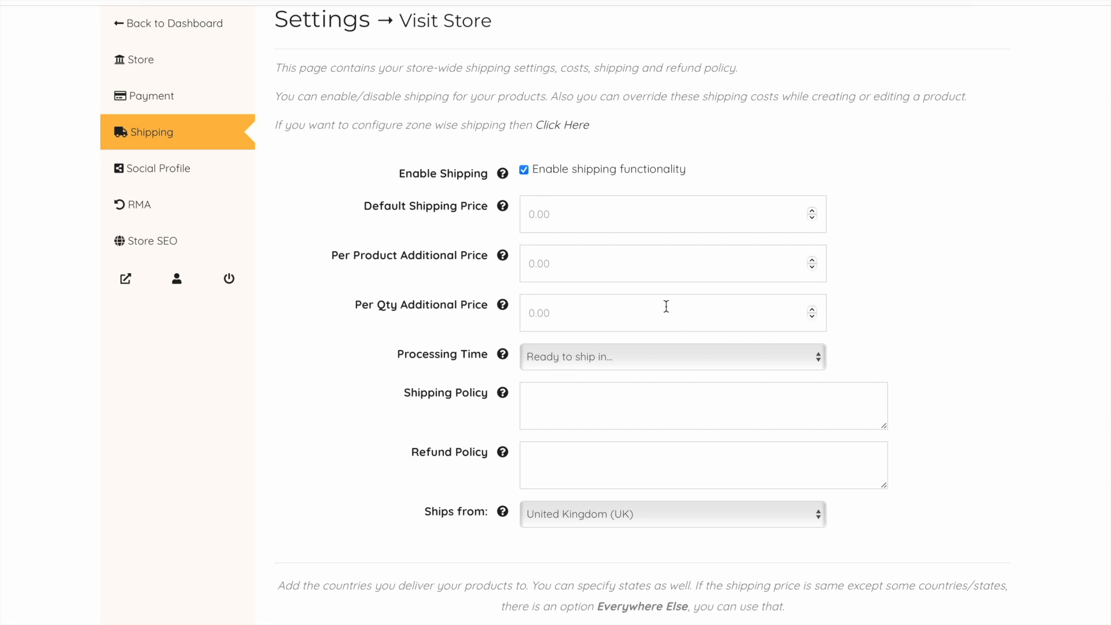
scroll(894, 299, down, 1)
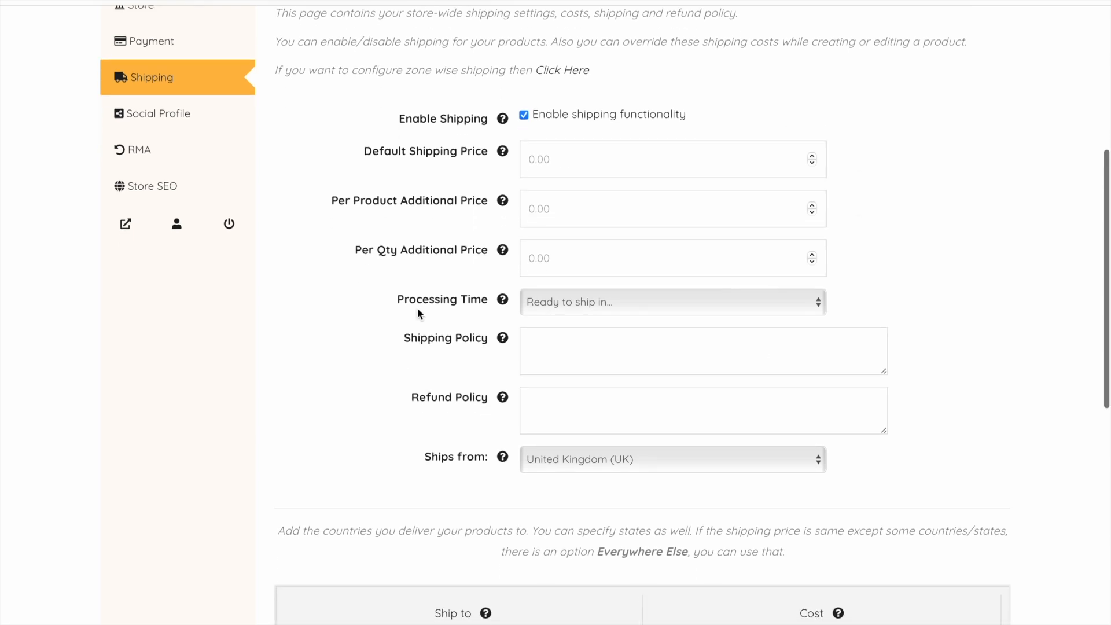
click(579, 312)
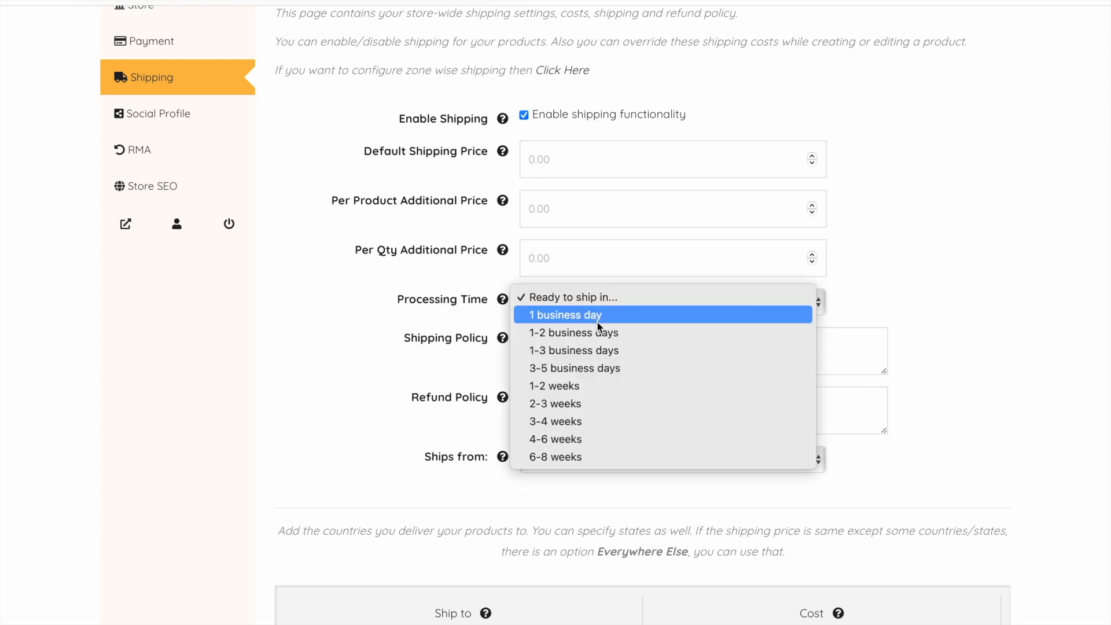
click(609, 352)
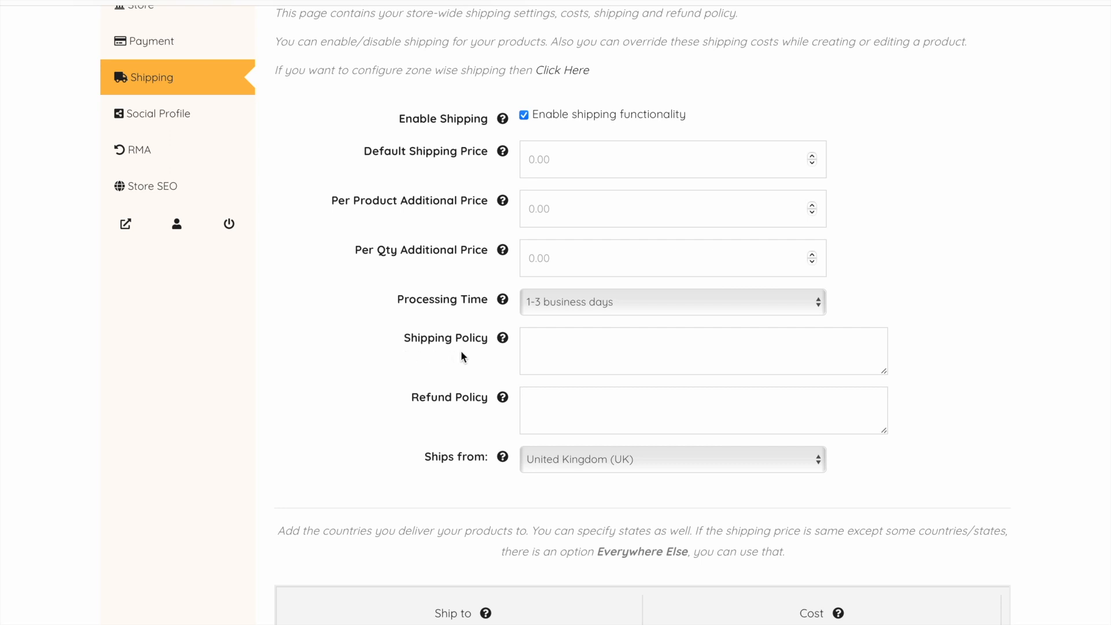
- Read the help for the Shipping Policy and Refund Policy fields and set the United Kingdom shipping cost to £0.90
mouse_move(504, 341)
mouse_move(504, 400)
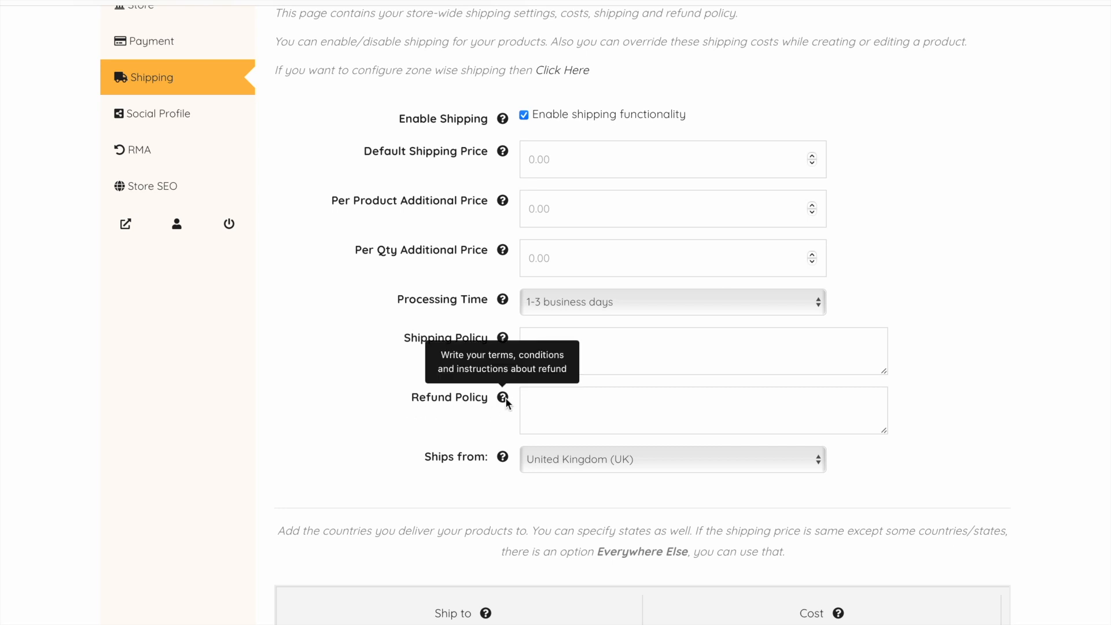
scroll(950, 426, down, 2)
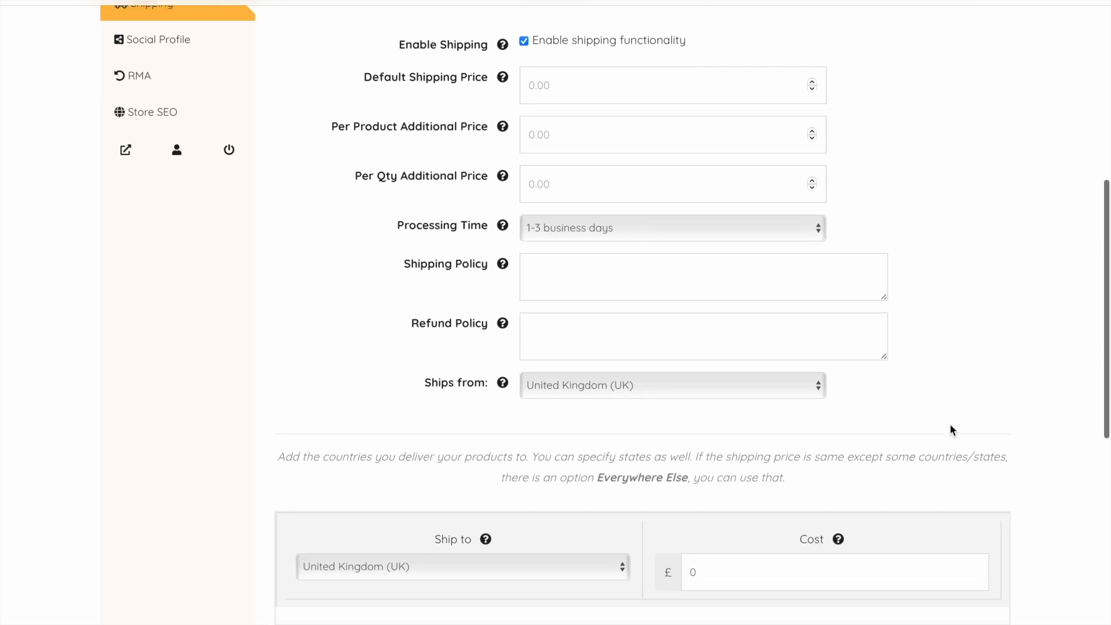
scroll(949, 430, down, 1)
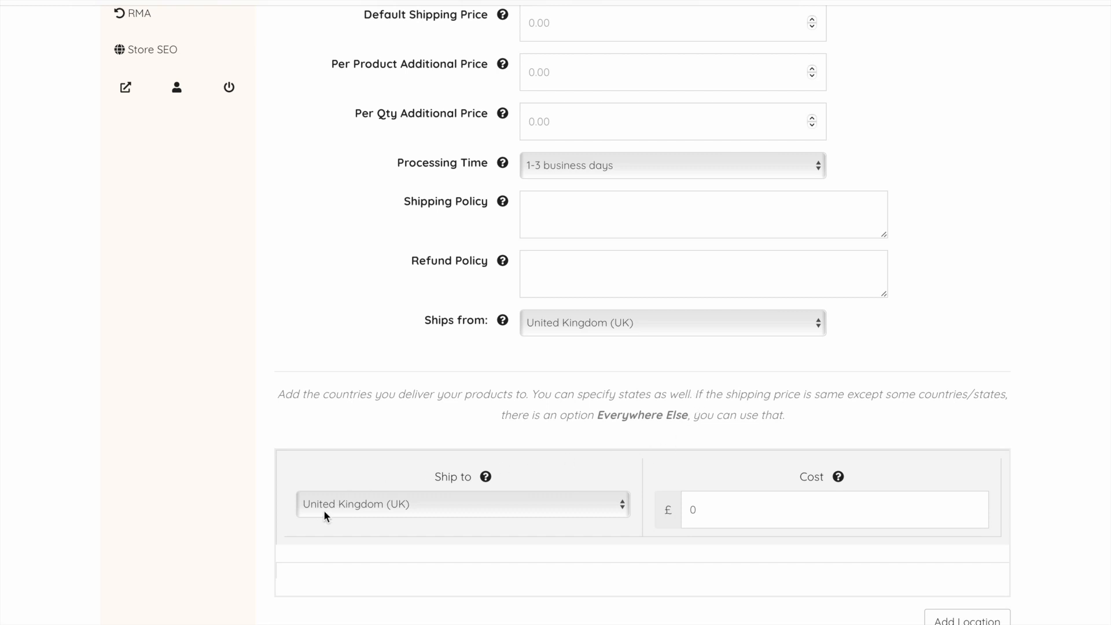
click(699, 508)
drag(699, 508, 690, 508)
text(0.90)
- Set the Default Shipping Price to 1.00
scroll(1027, 431, up, 2)
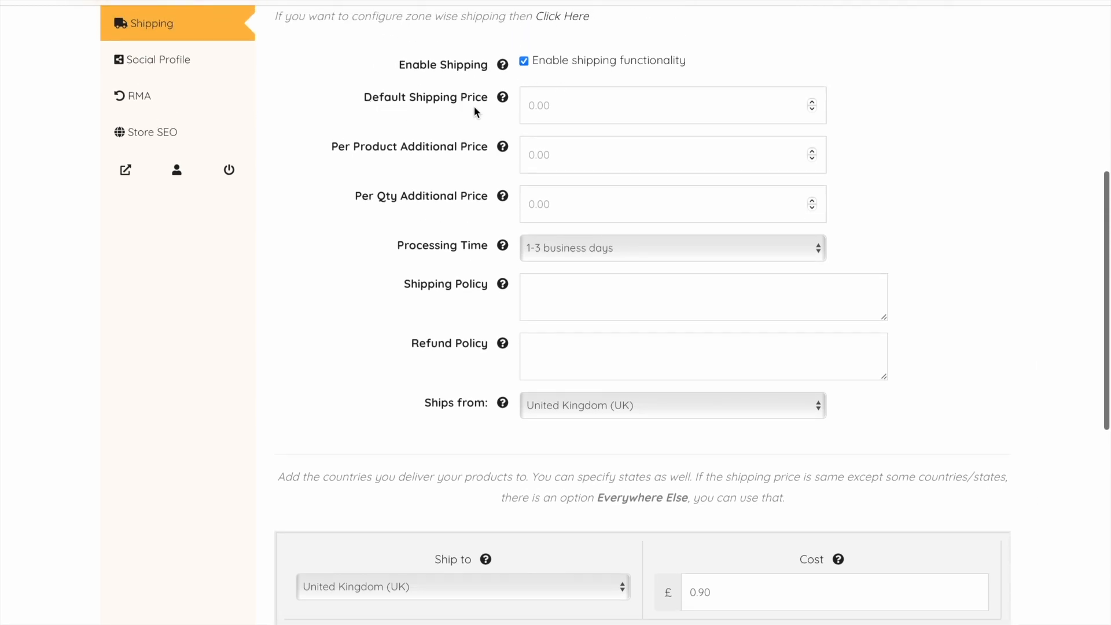
click(536, 108)
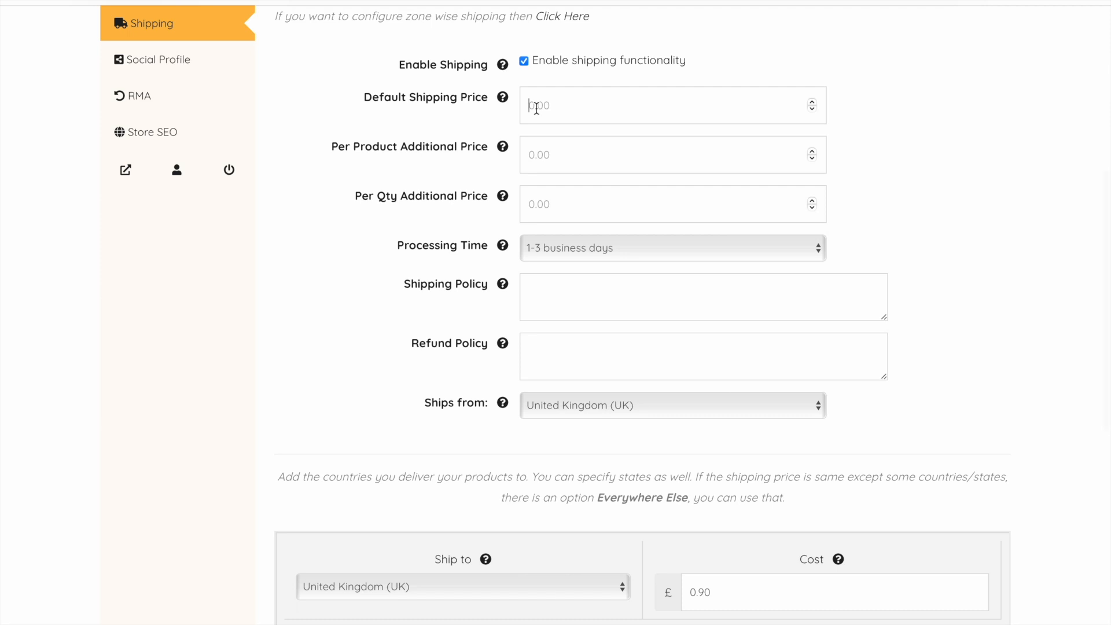
text(1.00)
- Set the United Kingdom shipping cost to £1.00 and the Default Shipping Price to 0.00
drag(732, 590, 687, 591)
text(1.00)
click(596, 100)
drag(596, 99, 521, 99)
text(0.00)
- Add a second ship-to location, look through its country list without choosing one, and remove that location again
scroll(1019, 532, down, 3)
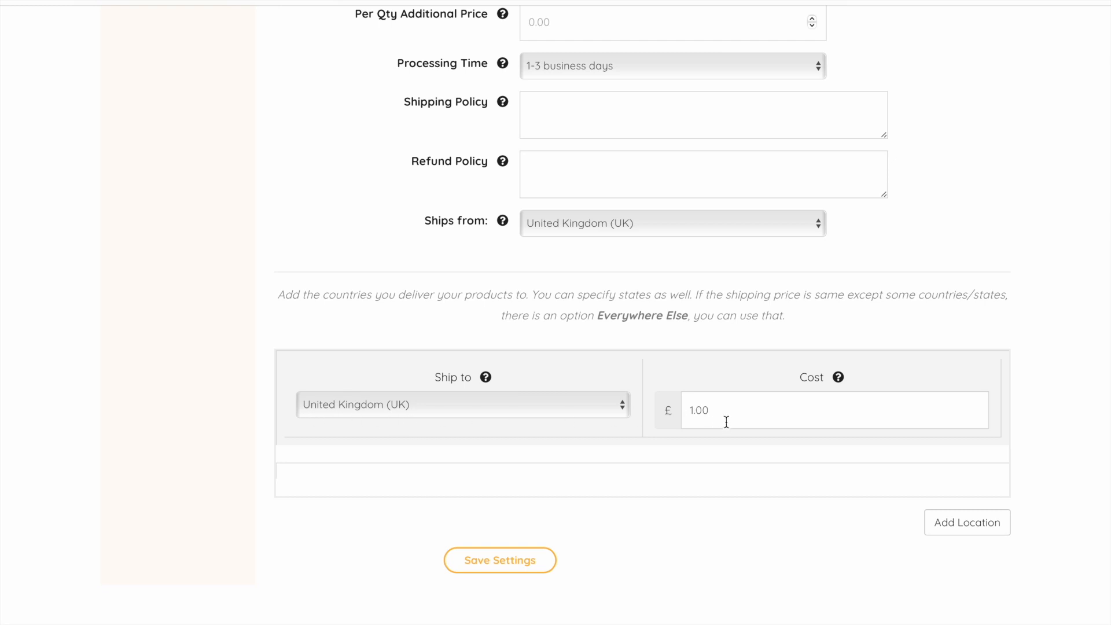
scroll(1045, 402, up, 1)
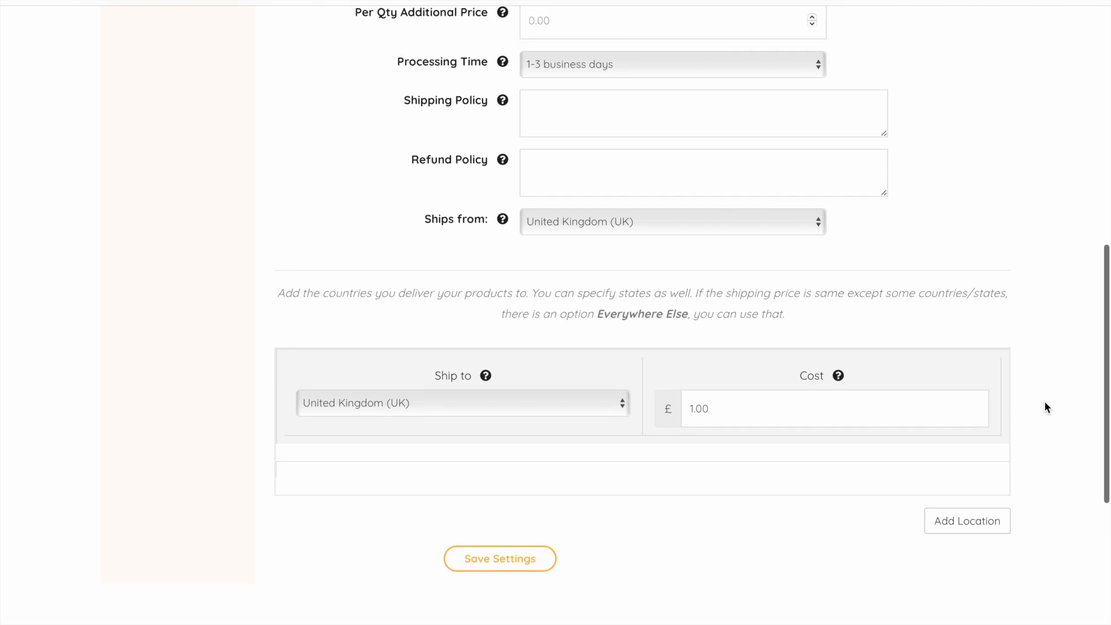
scroll(1044, 401, up, 1)
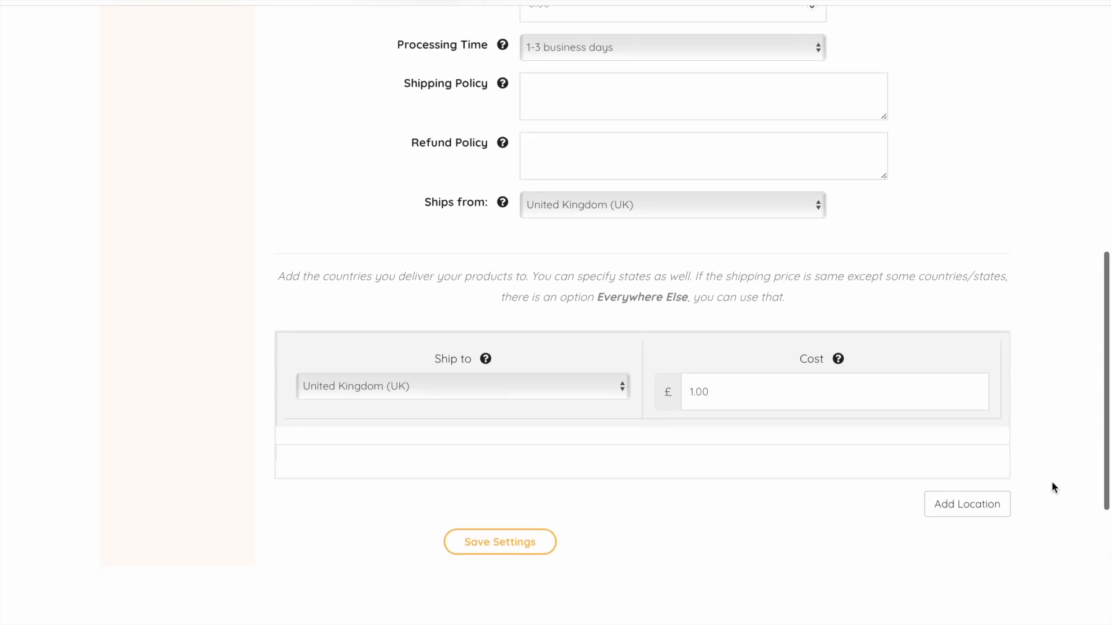
scroll(1051, 486, down, 1)
click(967, 475)
scroll(572, 467, down, 2)
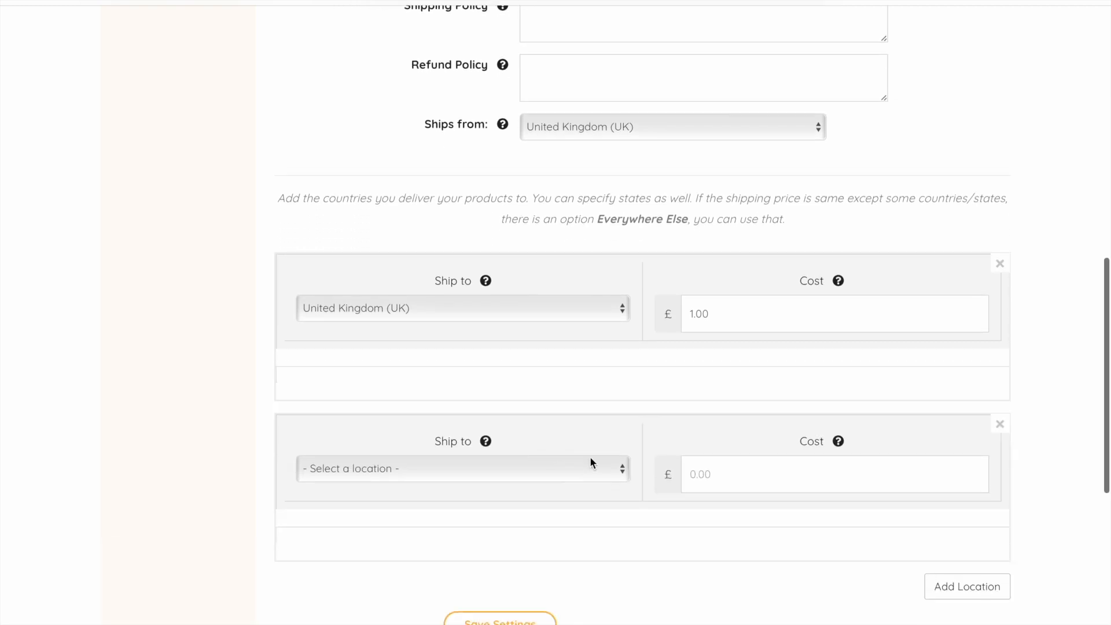
click(590, 458)
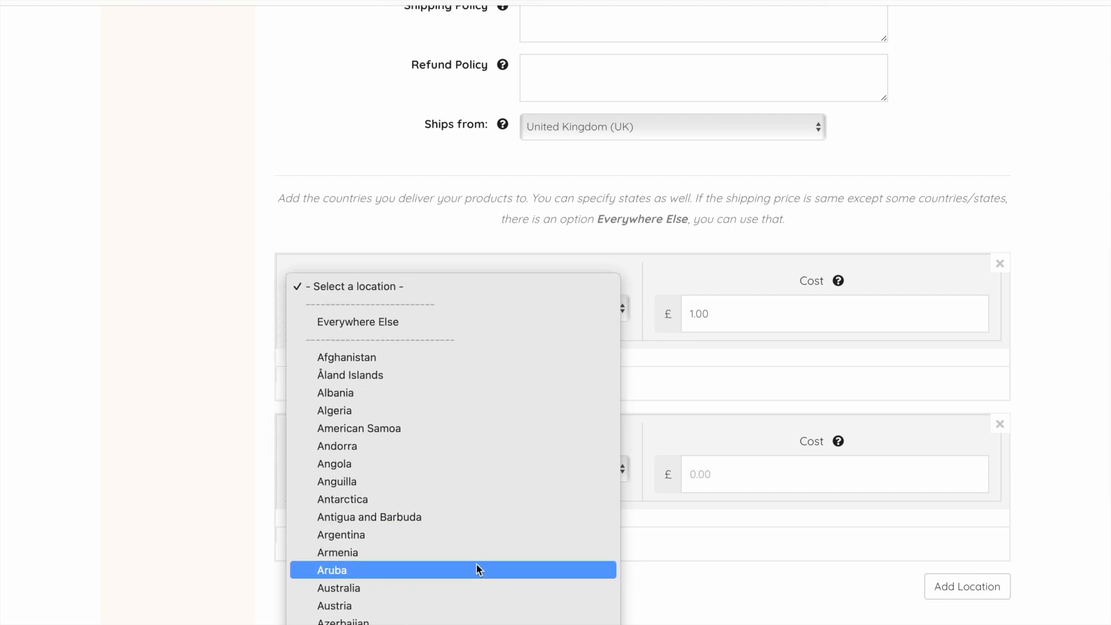
scroll(477, 564, down, 3)
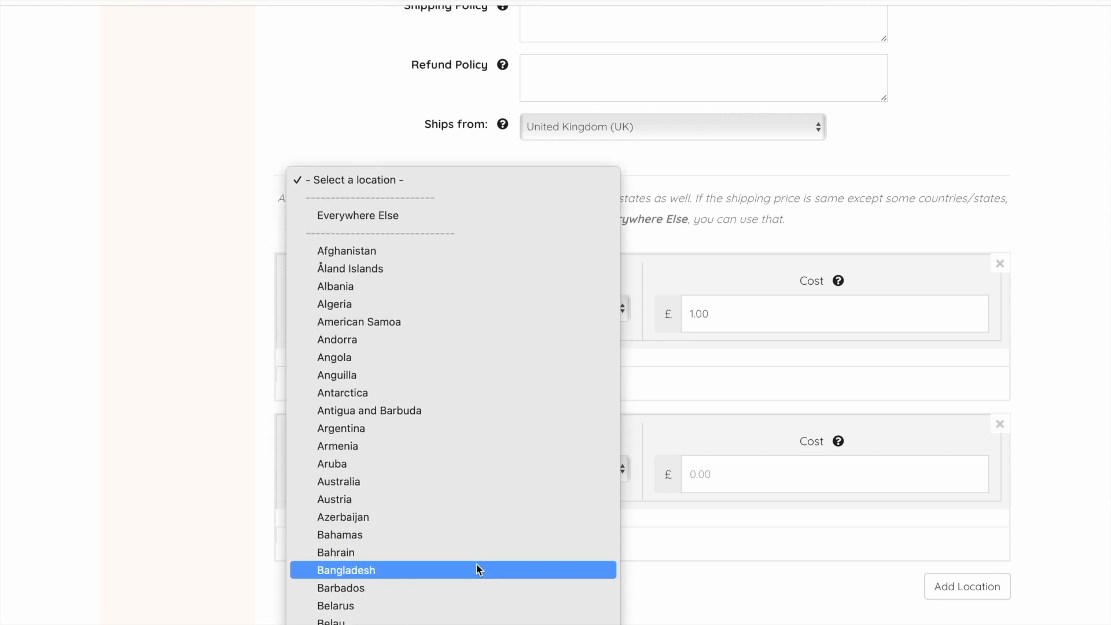
click(701, 597)
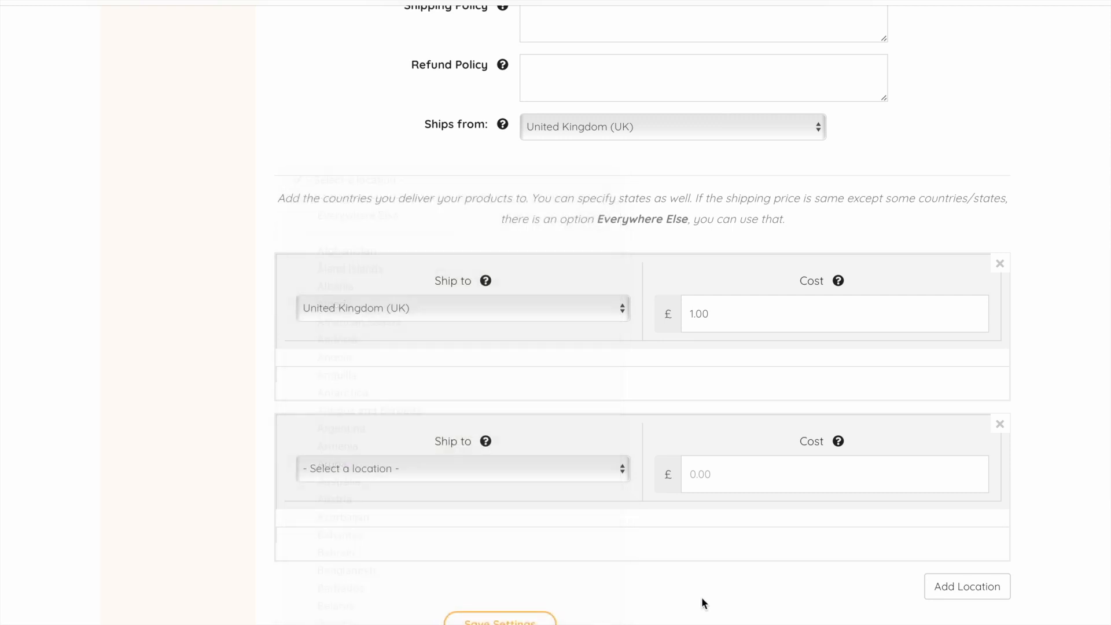
click(1000, 425)
scroll(1056, 331, up, 2)
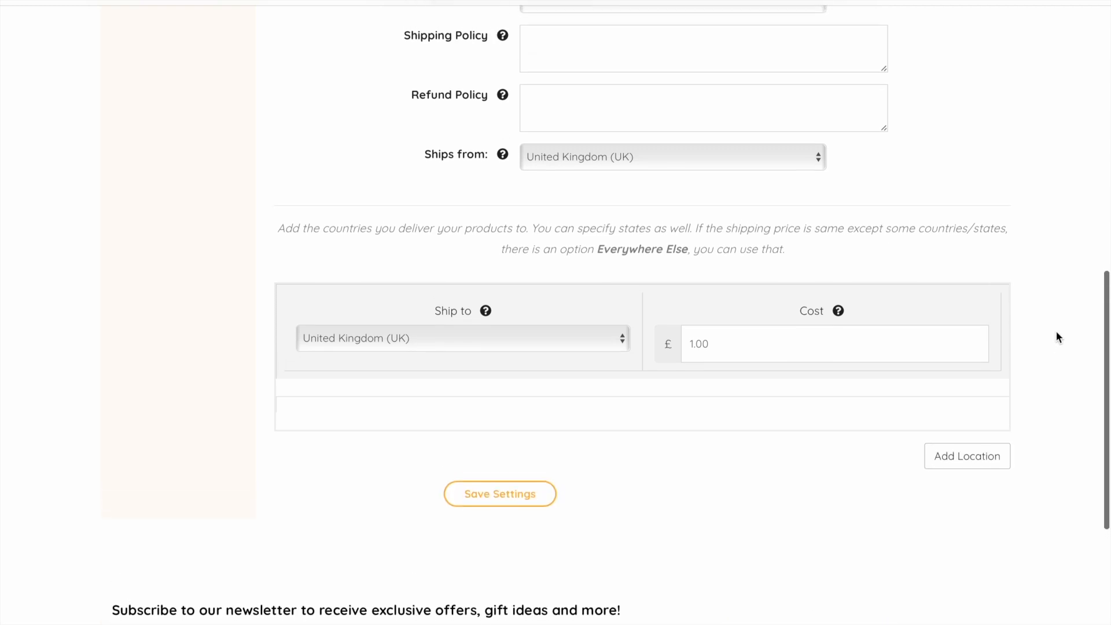
scroll(1056, 334, up, 3)
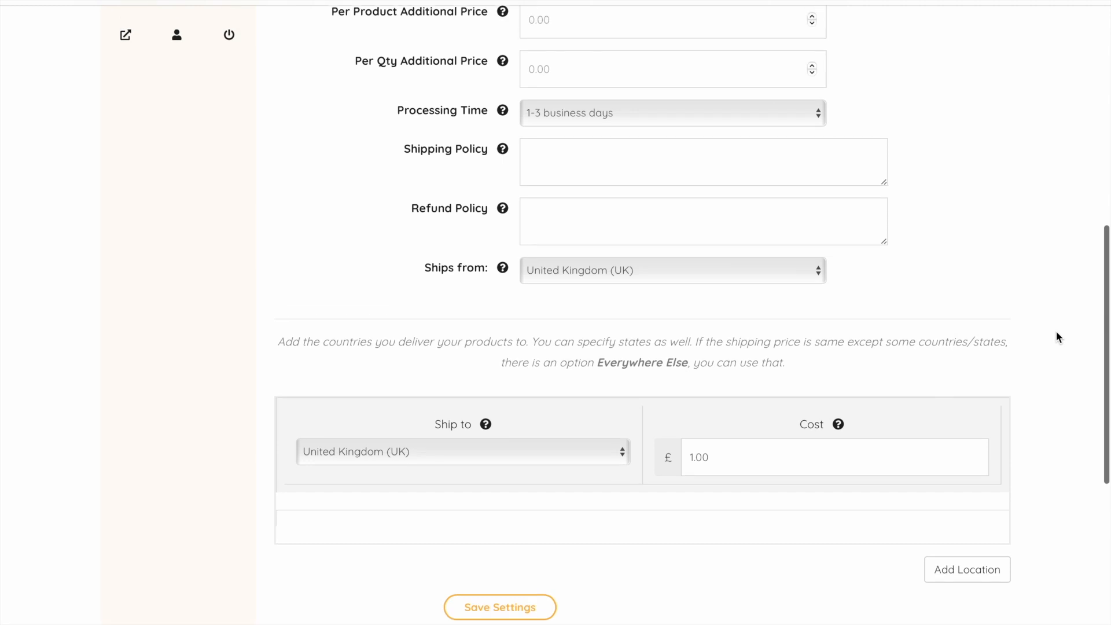
scroll(1057, 337, up, 1)
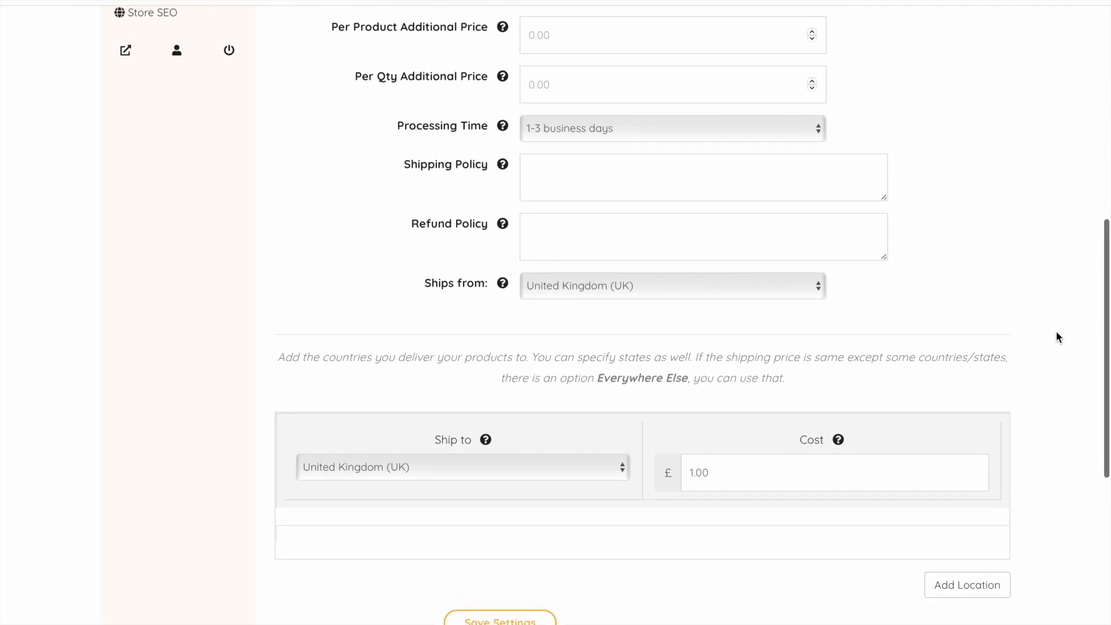
scroll(1057, 336, up, 2)
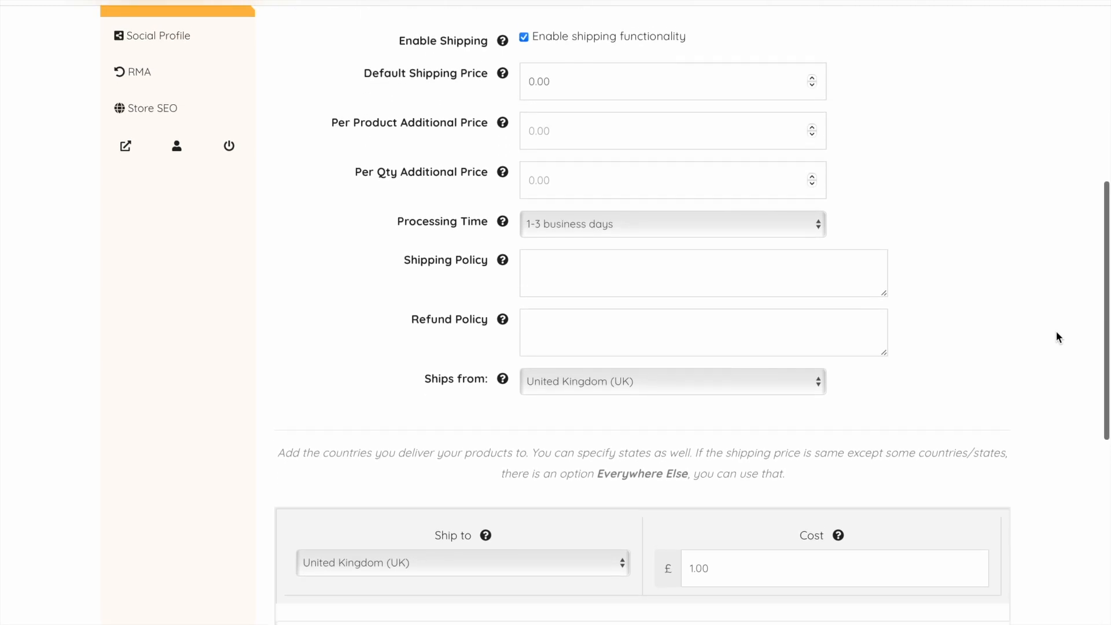
scroll(1056, 336, down, 1)
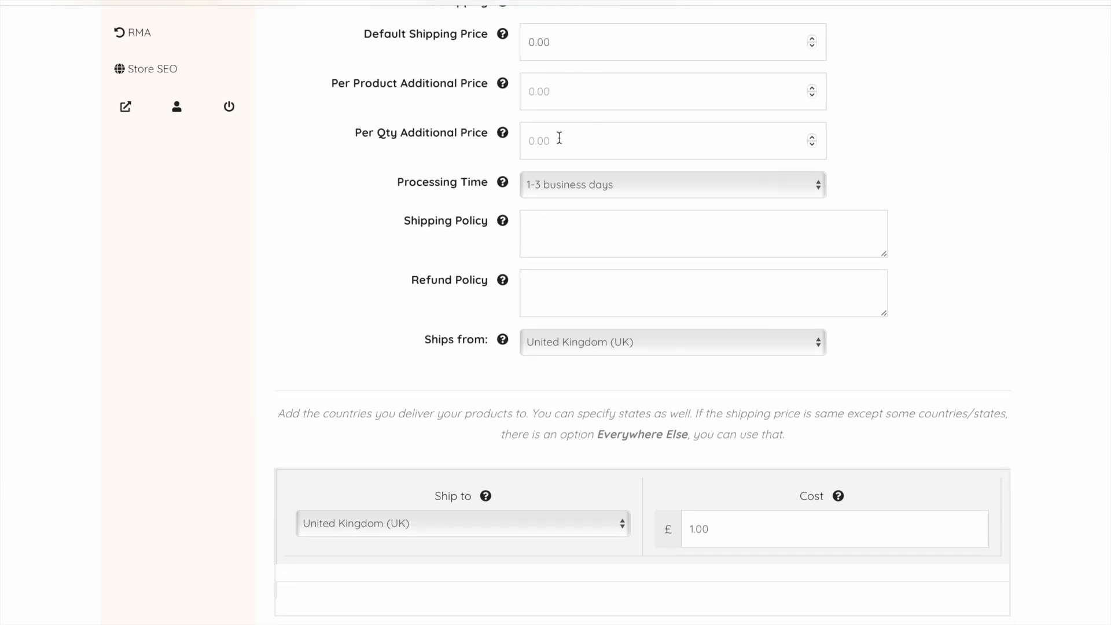
- Read the store shipping page's note about overriding shipping costs while creating or editing a product
scroll(987, 143, up, 3)
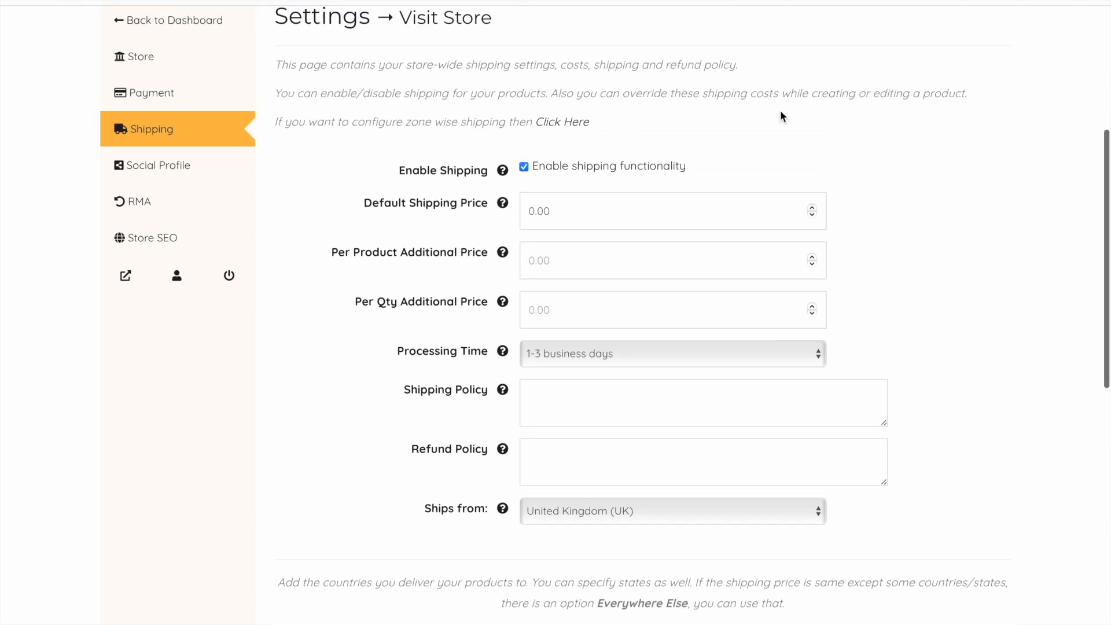
drag(624, 96, 967, 96)
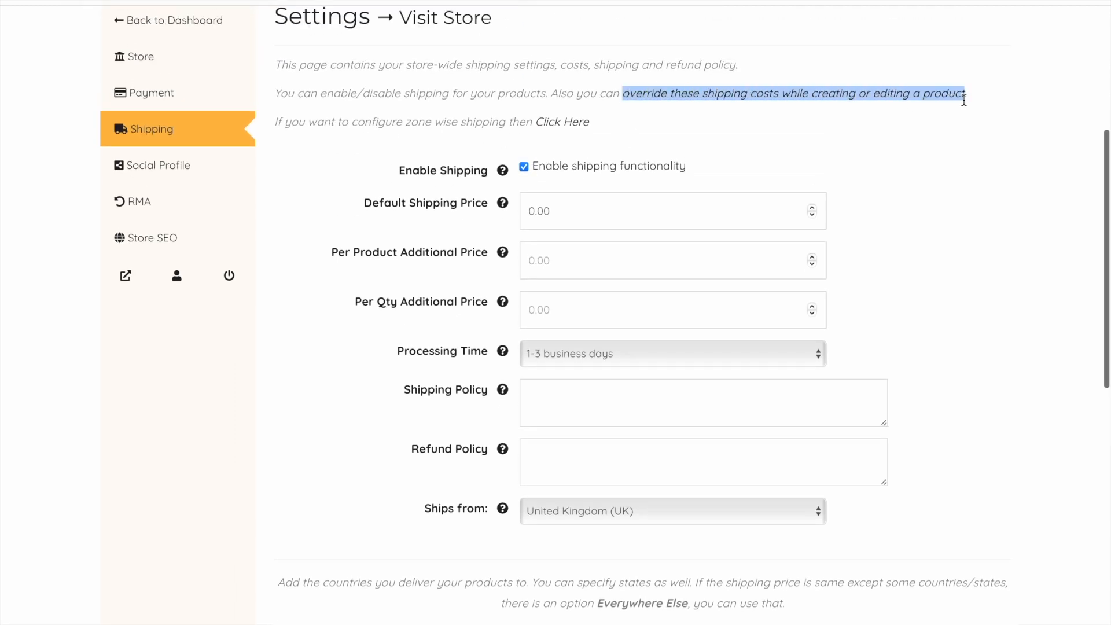
scroll(883, 503, down, 4)
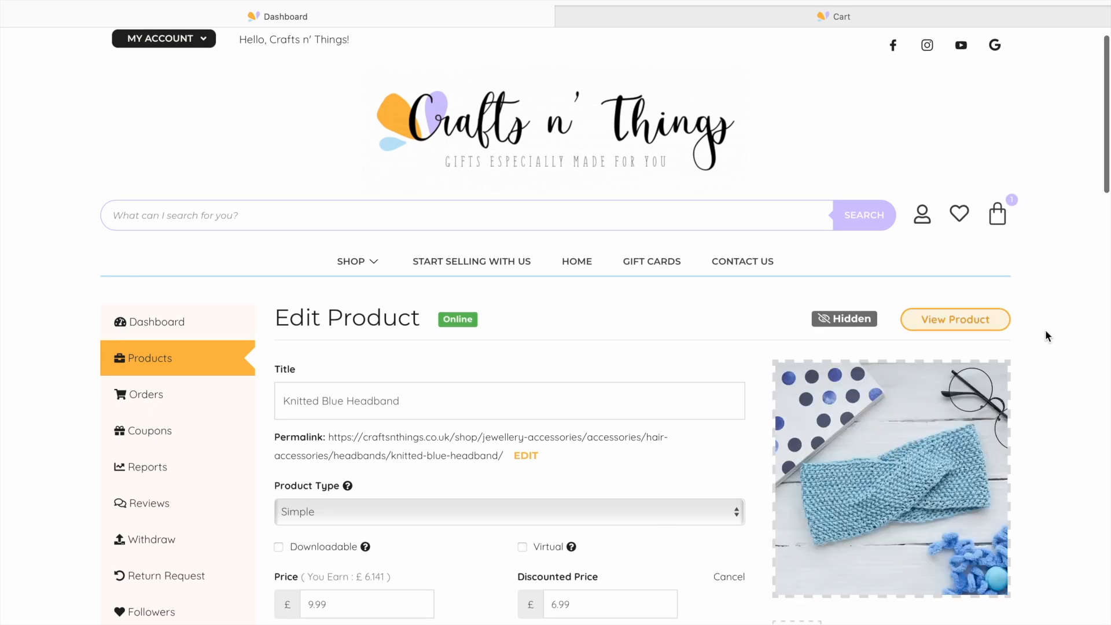
- Enable overriding the store's default shipping cost in the Knitted Blue Headband product's Shipping and Tax section
scroll(339, 196, down, 3)
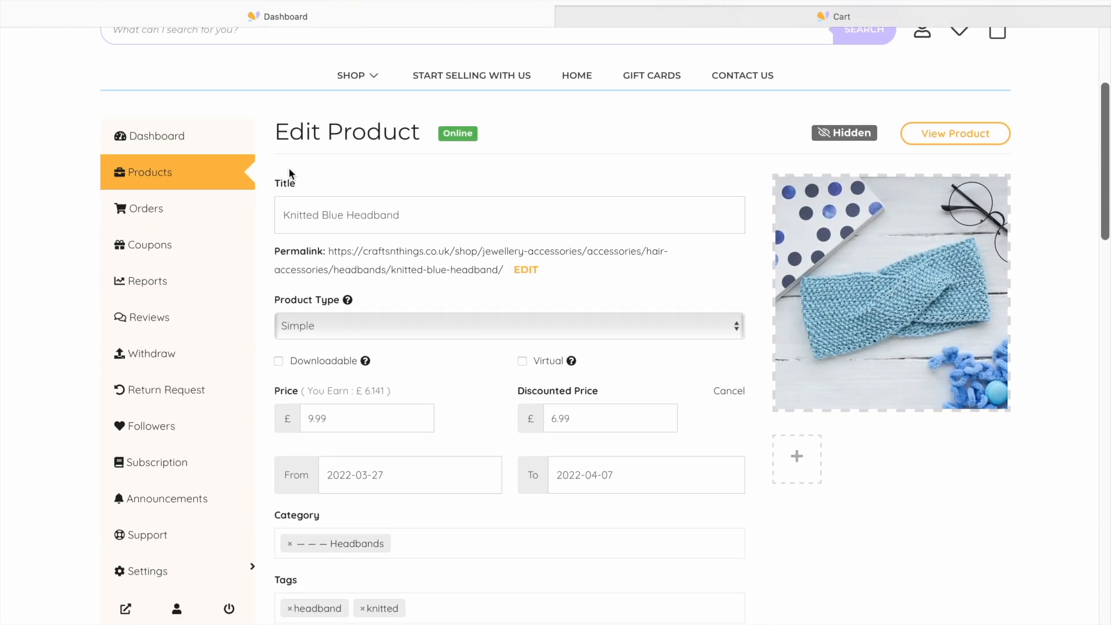
scroll(924, 611, down, 2)
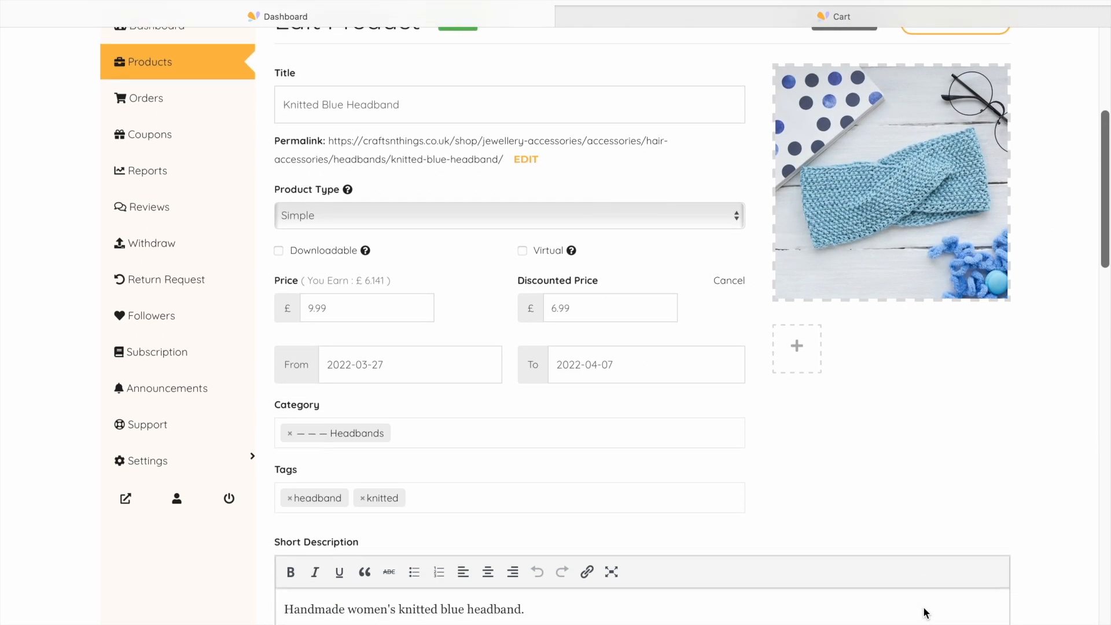
scroll(1042, 583, down, 8)
scroll(1047, 588, down, 3)
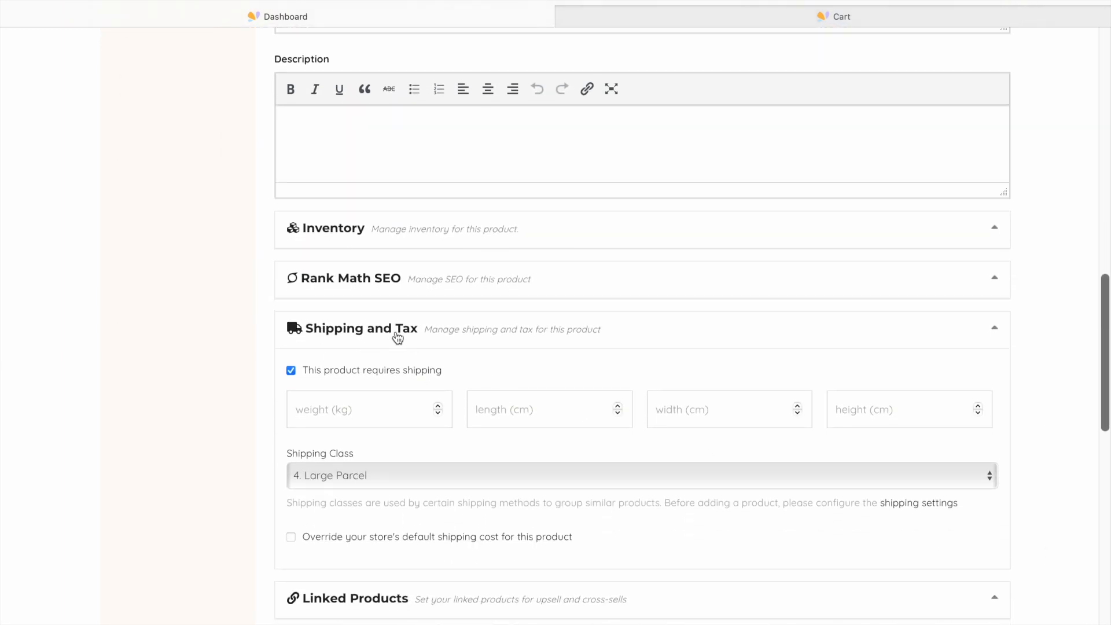
scroll(250, 493, down, 1)
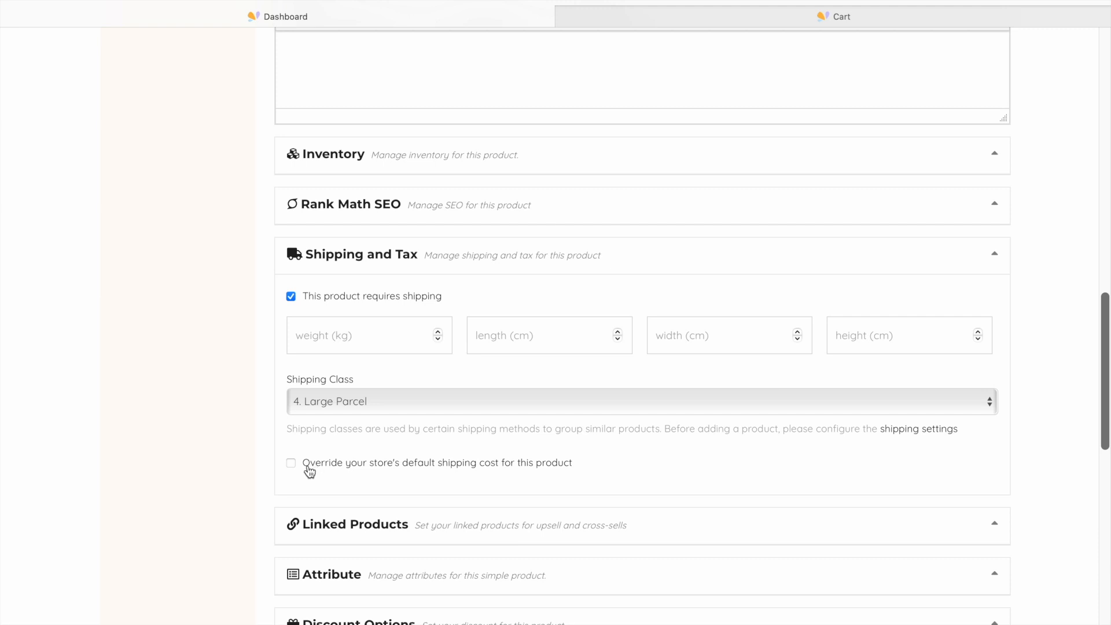
drag(303, 462, 573, 464)
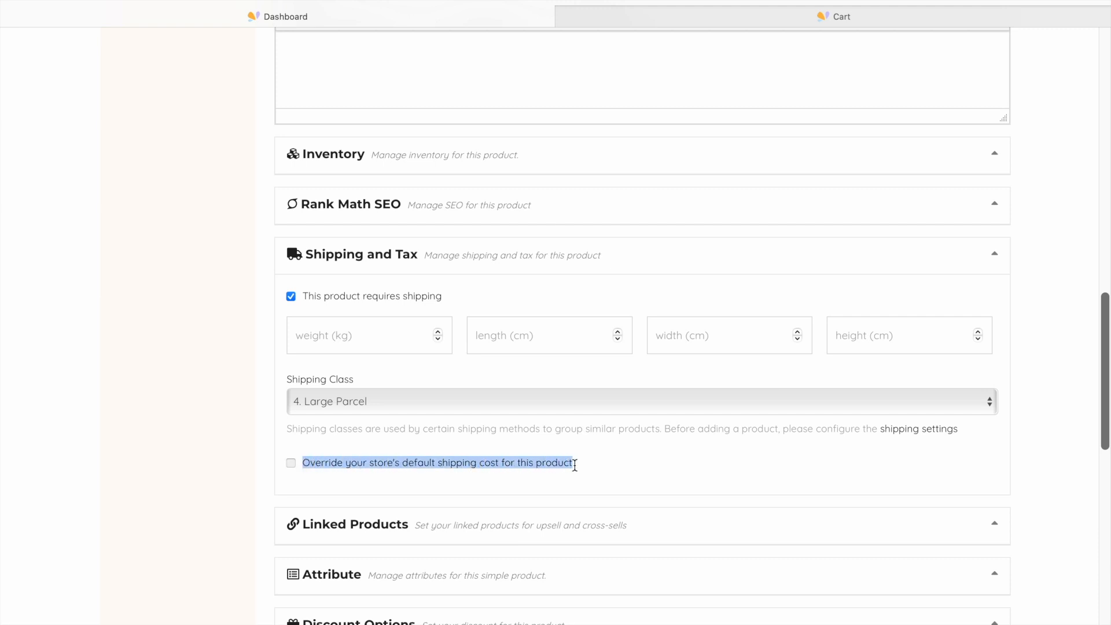
click(314, 478)
click(291, 464)
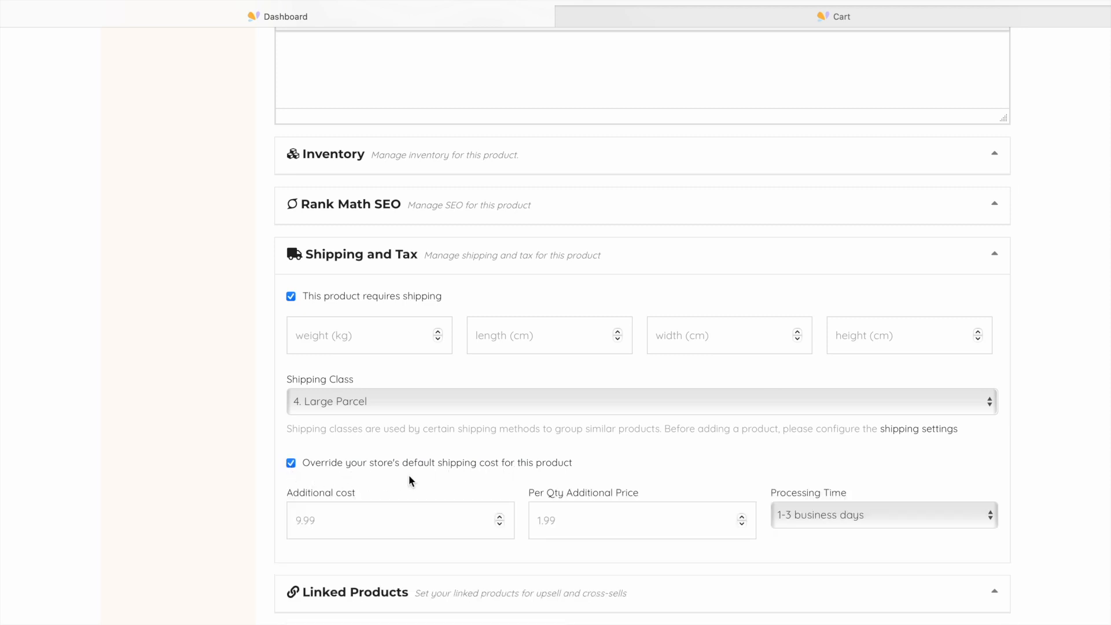
- Set the Knitted Blue Headband's Additional cost for shipping to 0.60
scroll(503, 476, down, 1)
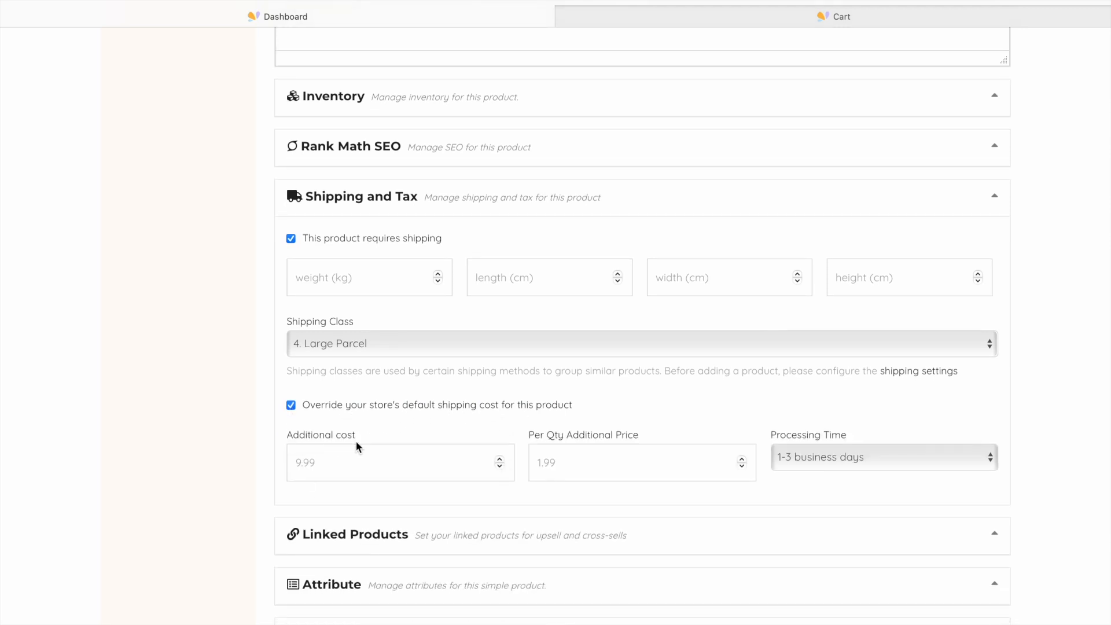
scroll(320, 450, down, 1)
click(310, 463)
text(0.60)
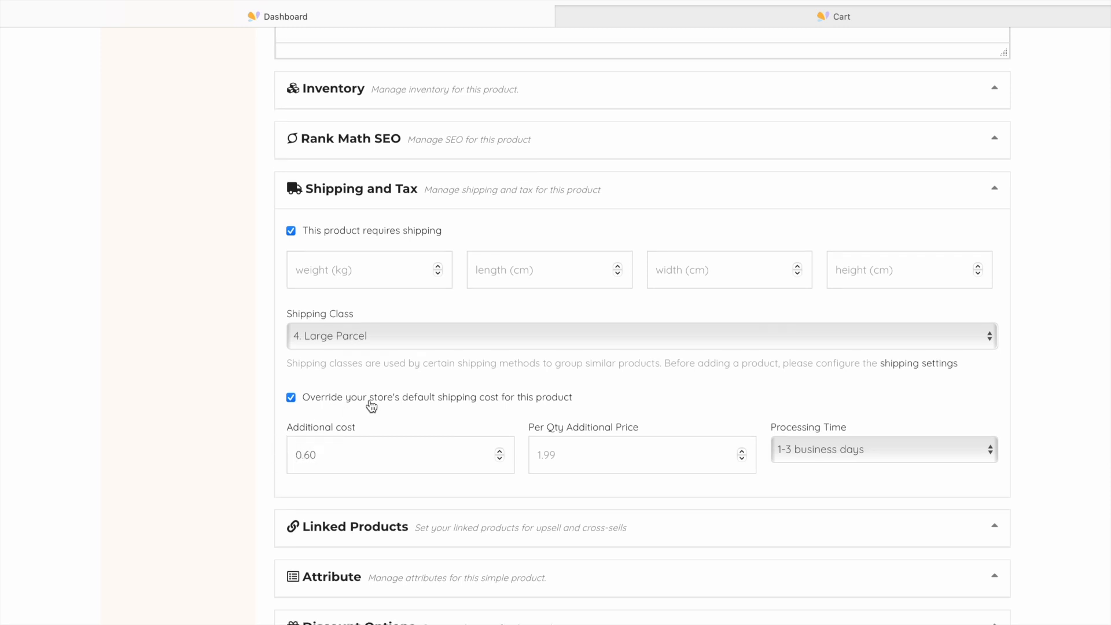
scroll(1056, 244, up, 15)
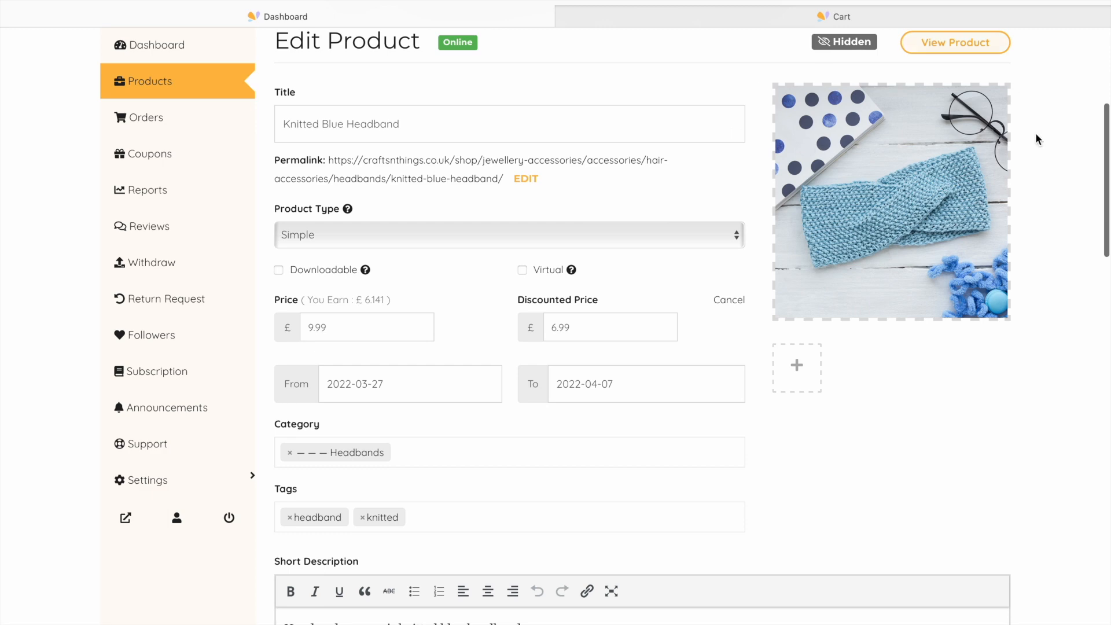
scroll(1017, 388, down, 14)
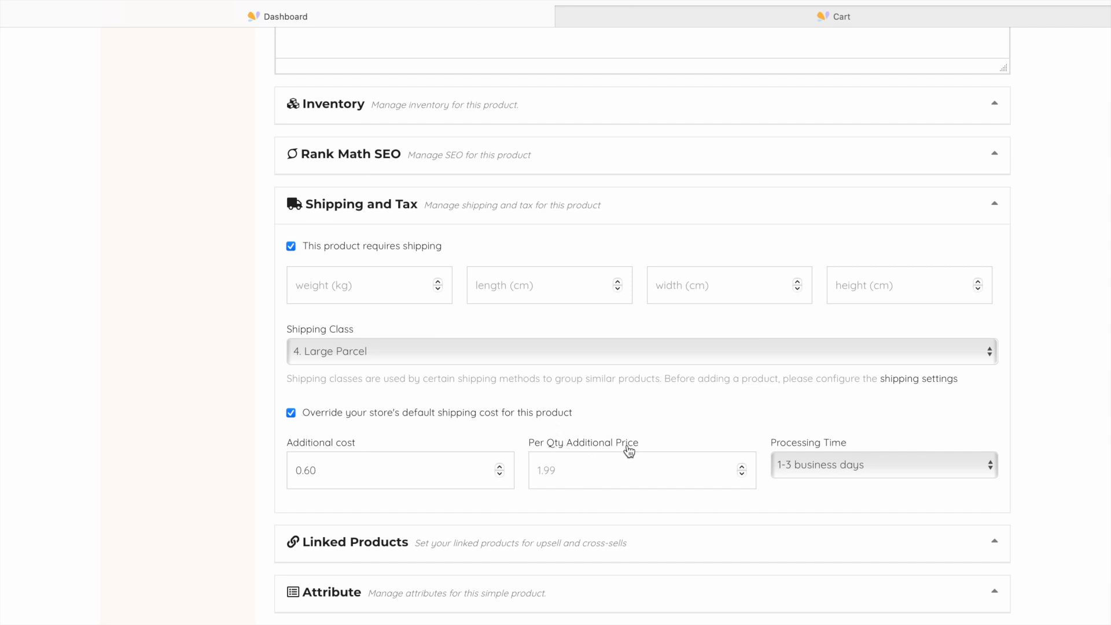
- Set the product's Per Qty Additional Price to 0.30 and its Processing Time to 1-2 weeks
click(559, 479)
text(0.)
drag(773, 448, 856, 441)
click(855, 441)
click(879, 463)
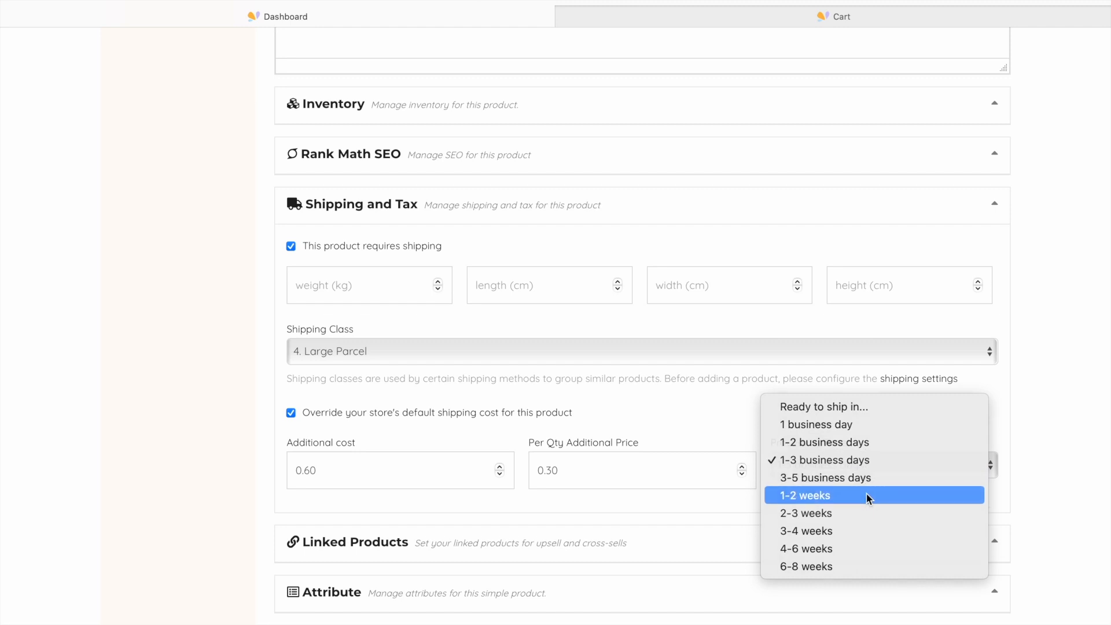
click(868, 497)
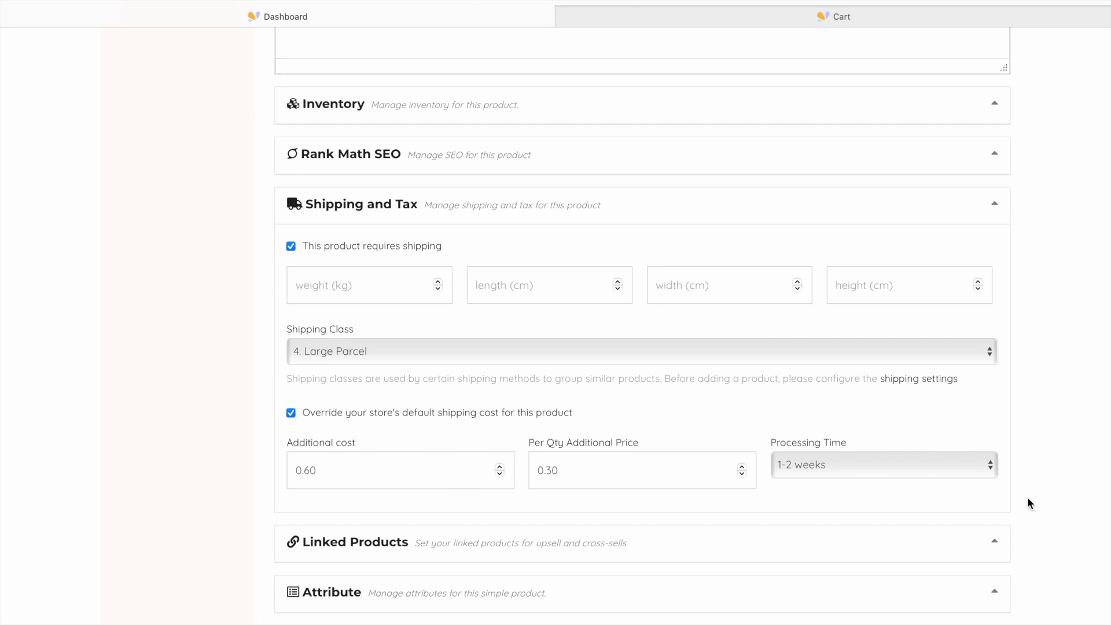
scroll(1027, 499, down, 9)
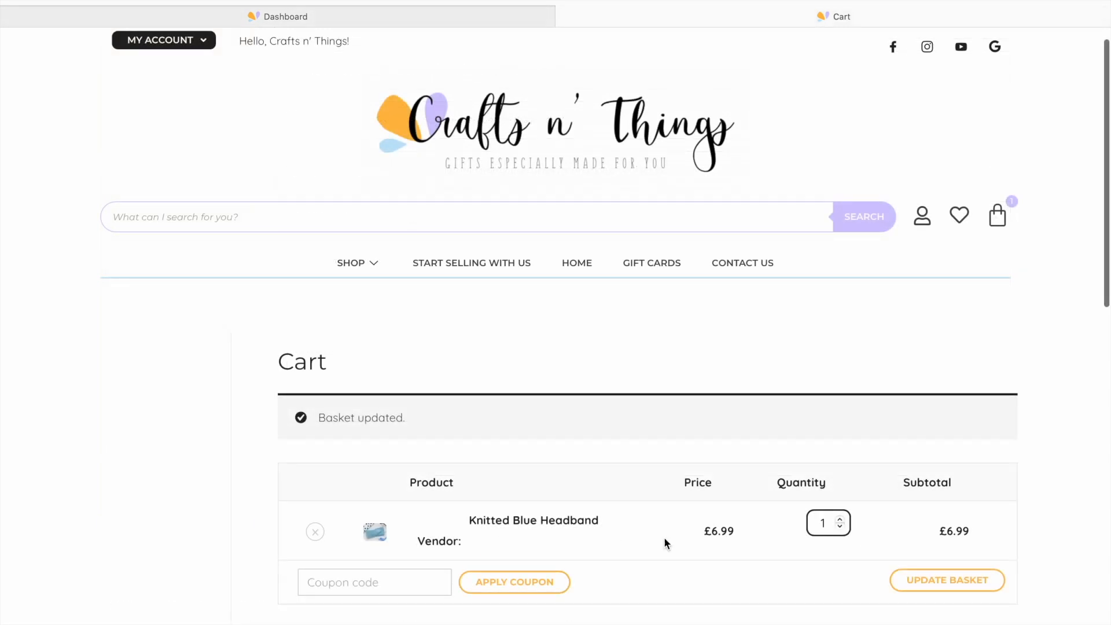
- Test the cart's shipping cost by updating the basket with a Knitted Blue Headband quantity of 2, 3 and 4 in turn
scroll(1030, 551, down, 4)
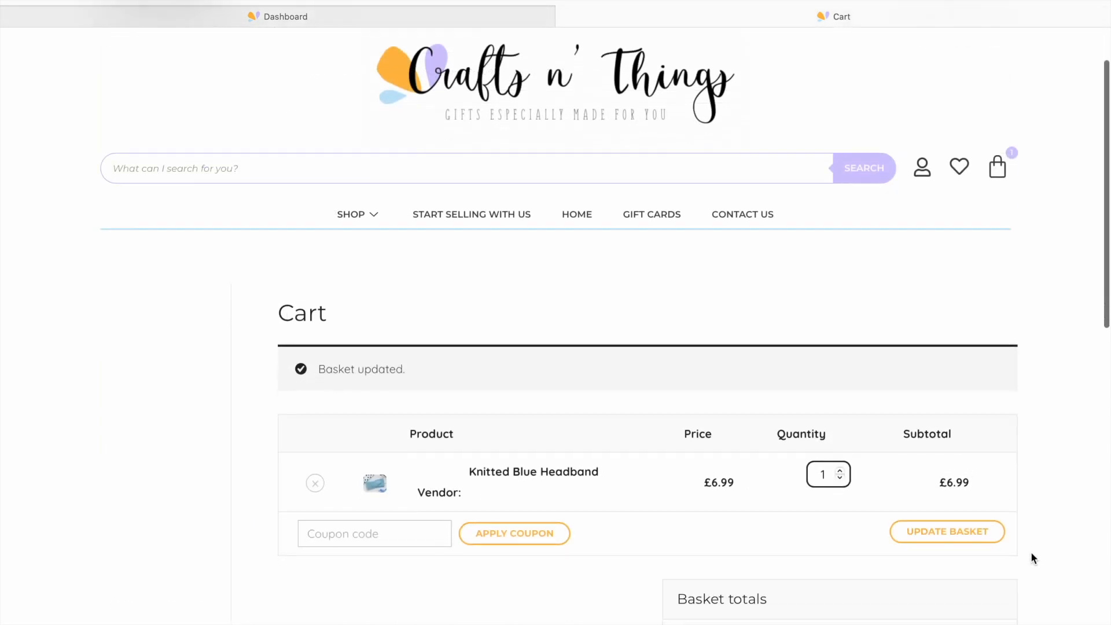
scroll(1032, 556, down, 1)
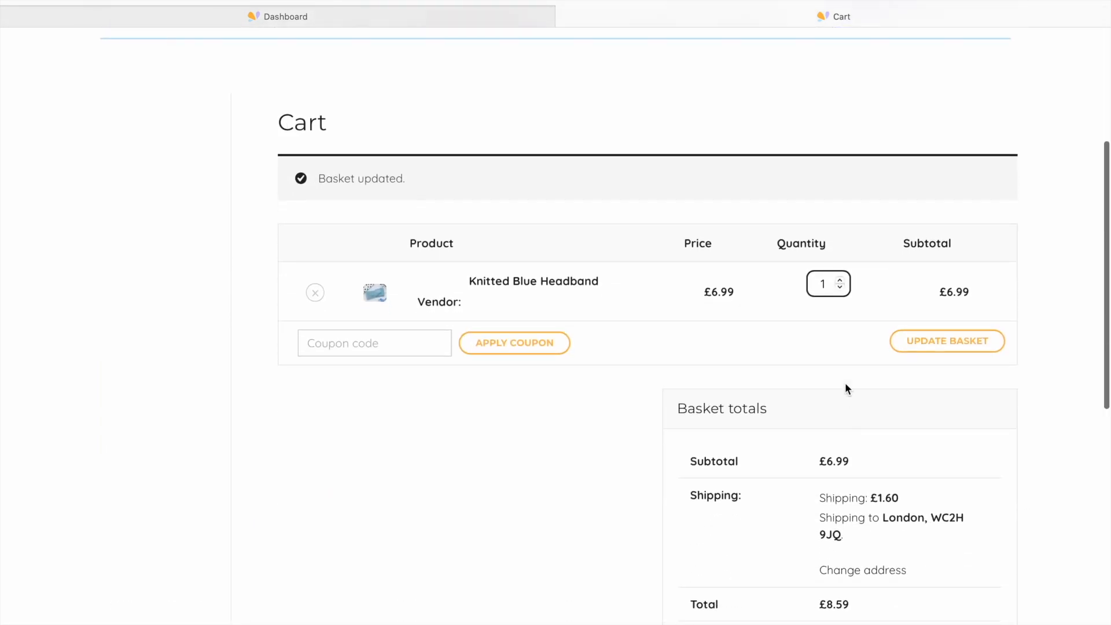
scroll(955, 504, down, 1)
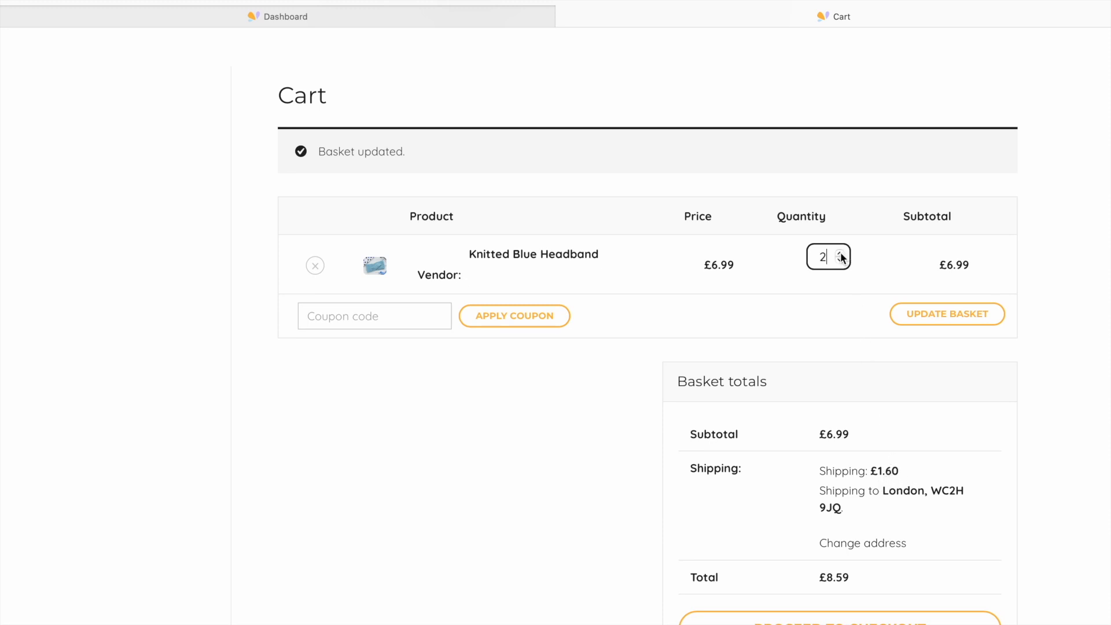
click(932, 317)
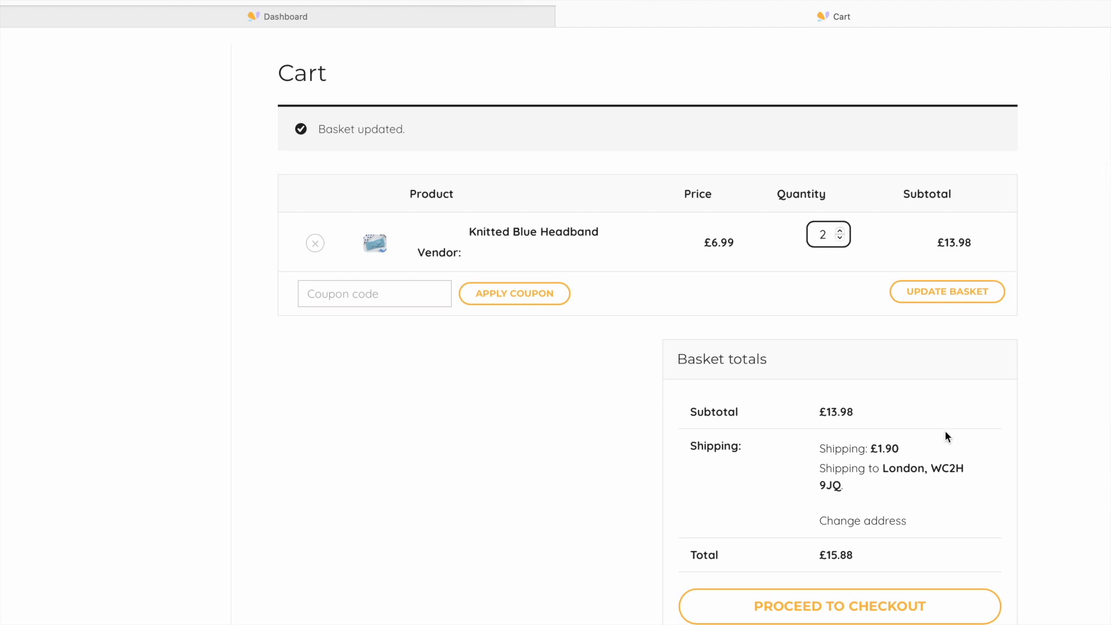
click(841, 231)
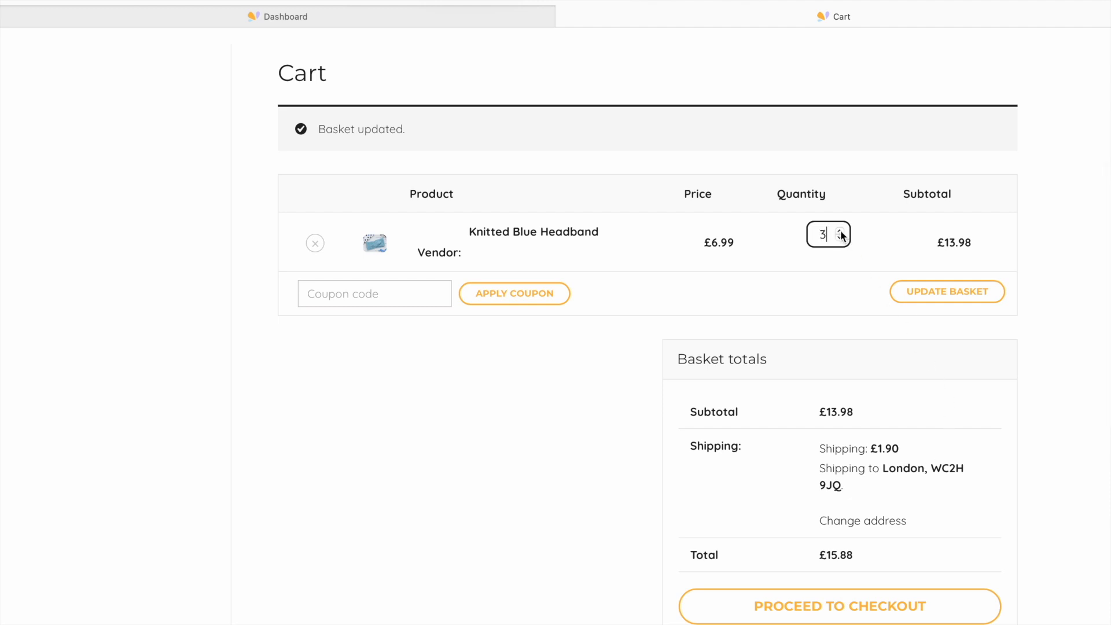
click(934, 294)
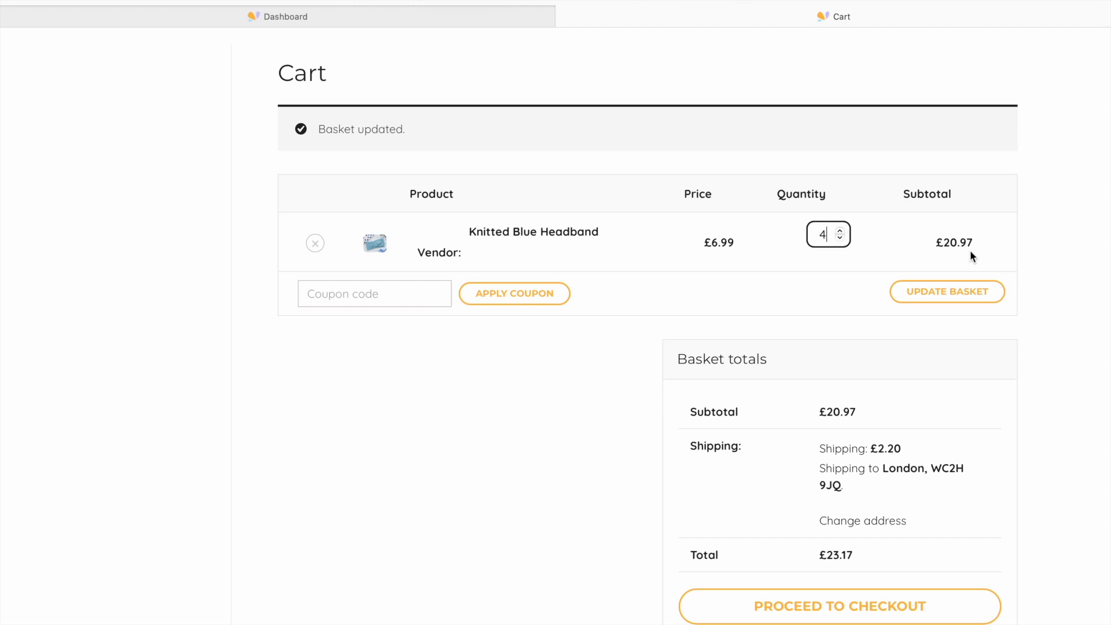
click(930, 294)
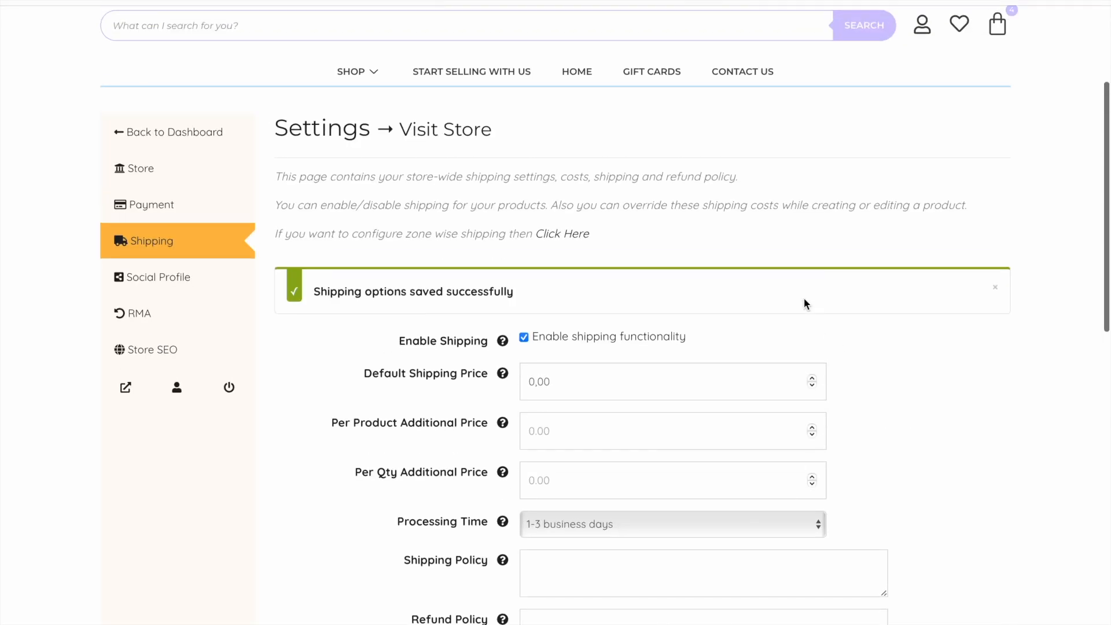
- Switch from the store-wide shipping settings to zone-wise shipping and open the United Kingdom zone's shipping methods
drag(401, 238, 506, 236)
click(572, 245)
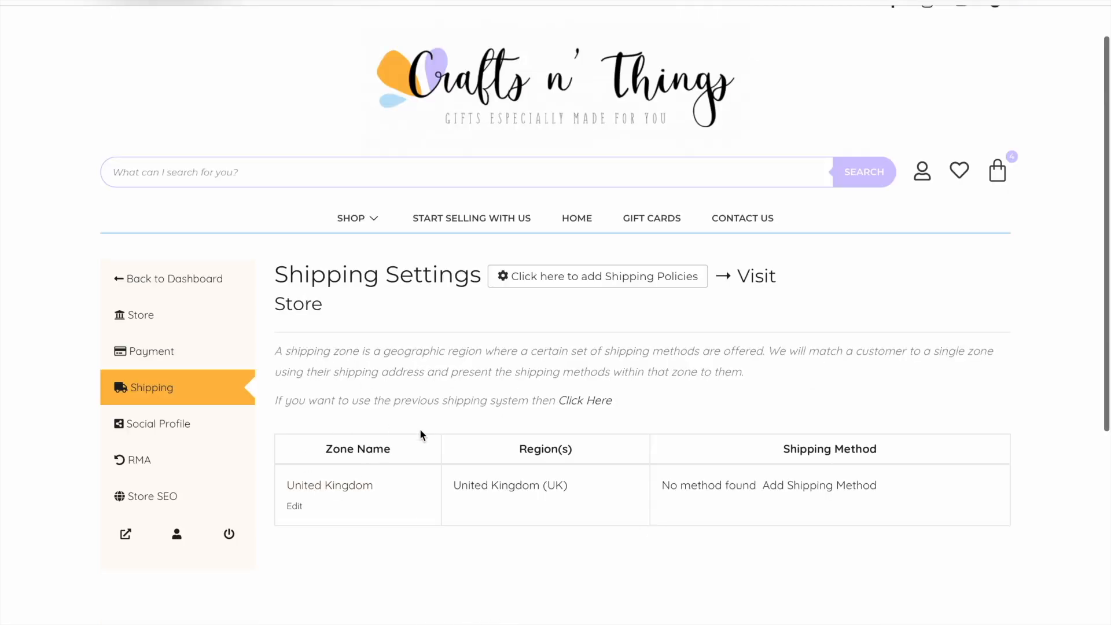
click(833, 487)
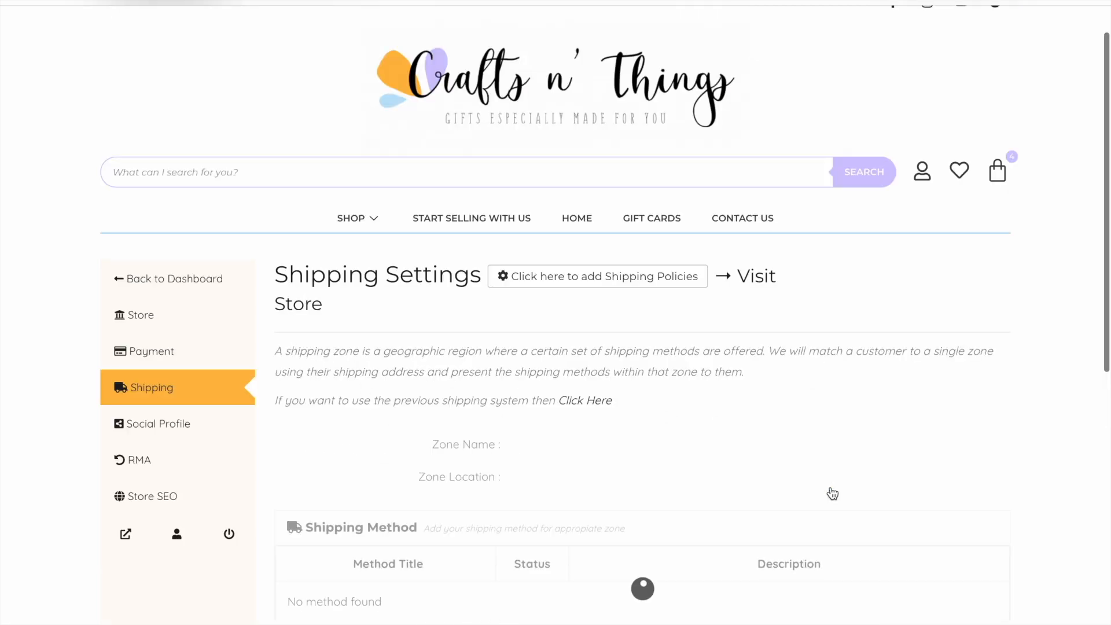
scroll(1013, 512, down, 1)
scroll(1013, 512, down, 2)
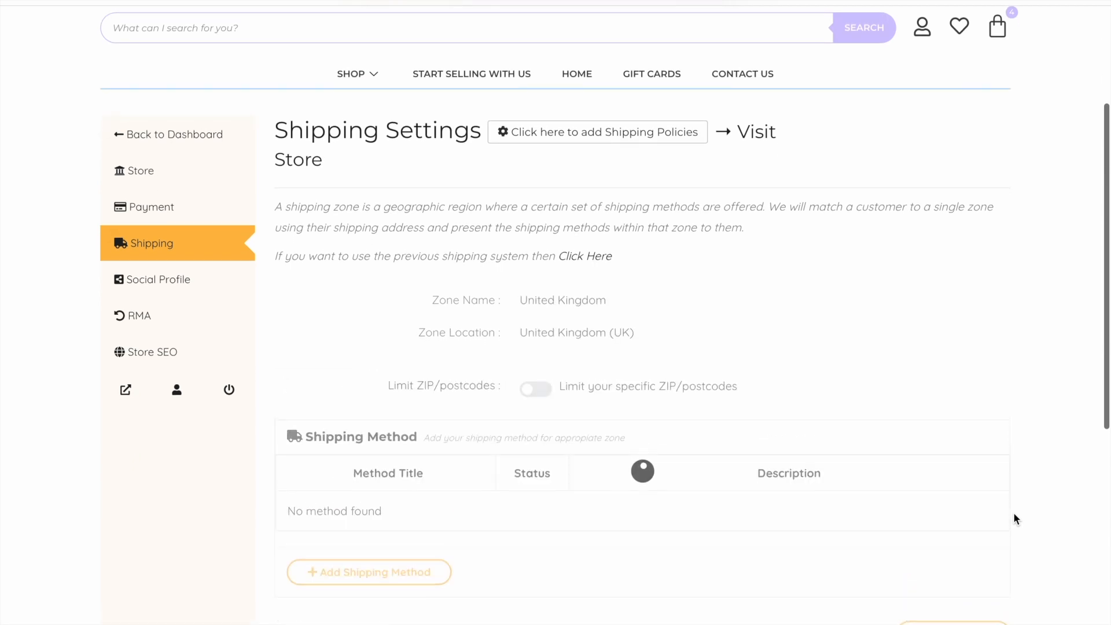
- Add the Free Shipping method to the United Kingdom zone
click(340, 540)
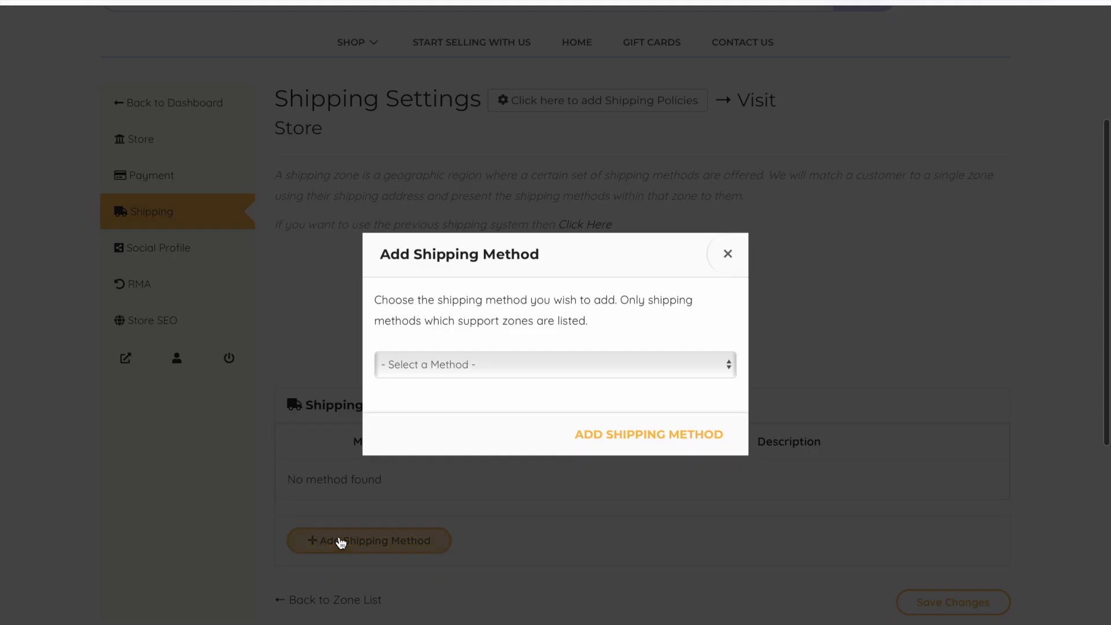
click(489, 361)
click(459, 412)
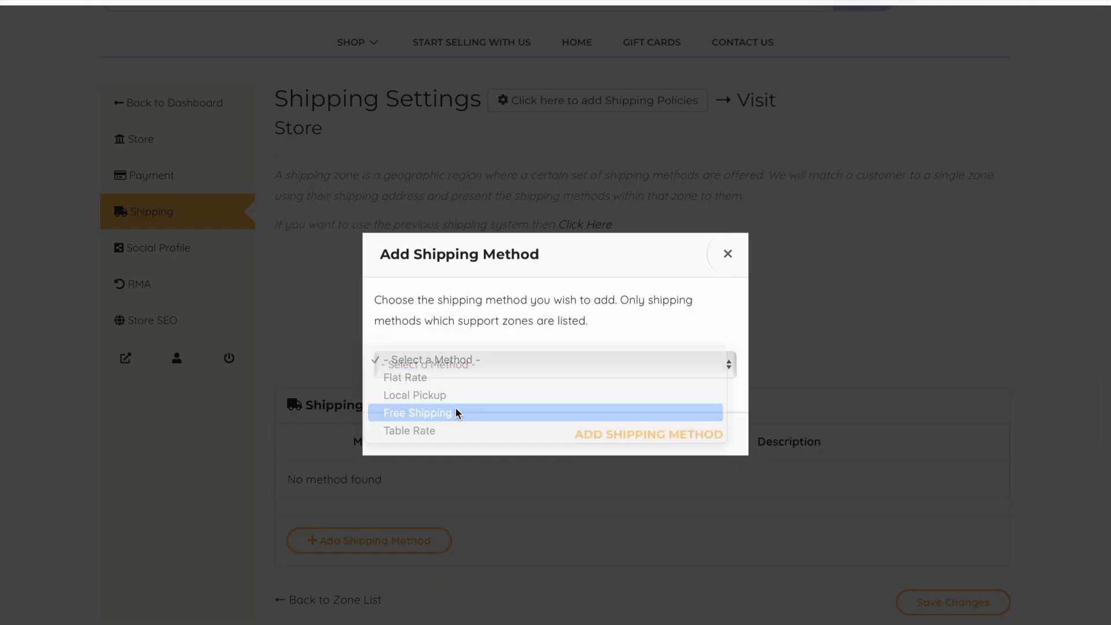
click(610, 432)
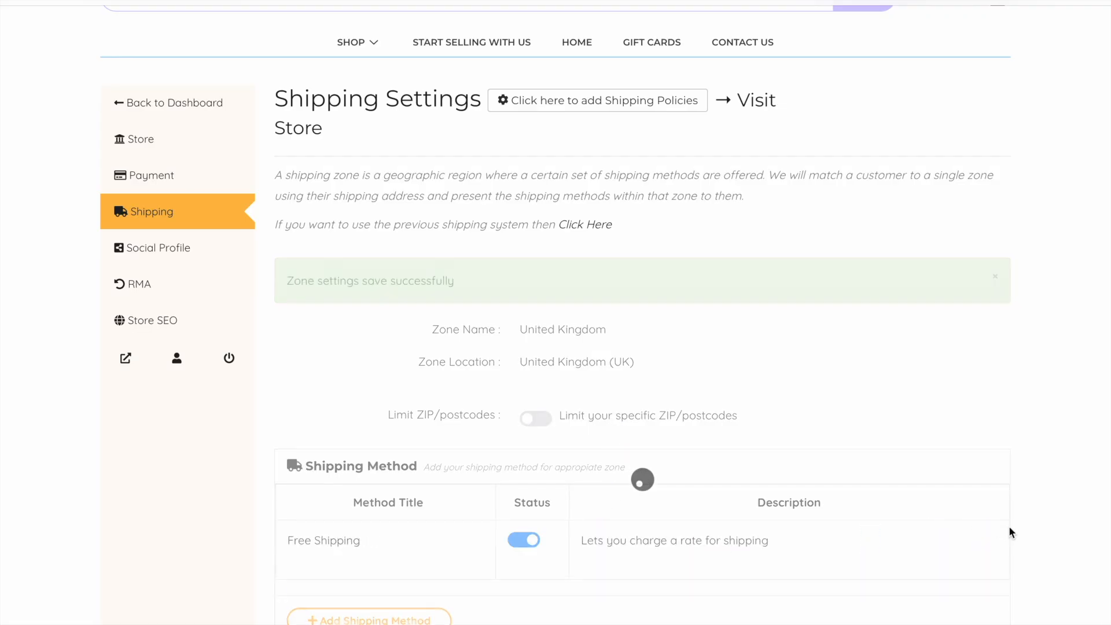
- Set the minimum order amount for Free Shipping to 25.00 and save the United Kingdom zone's changes
scroll(1011, 532, down, 1)
click(295, 511)
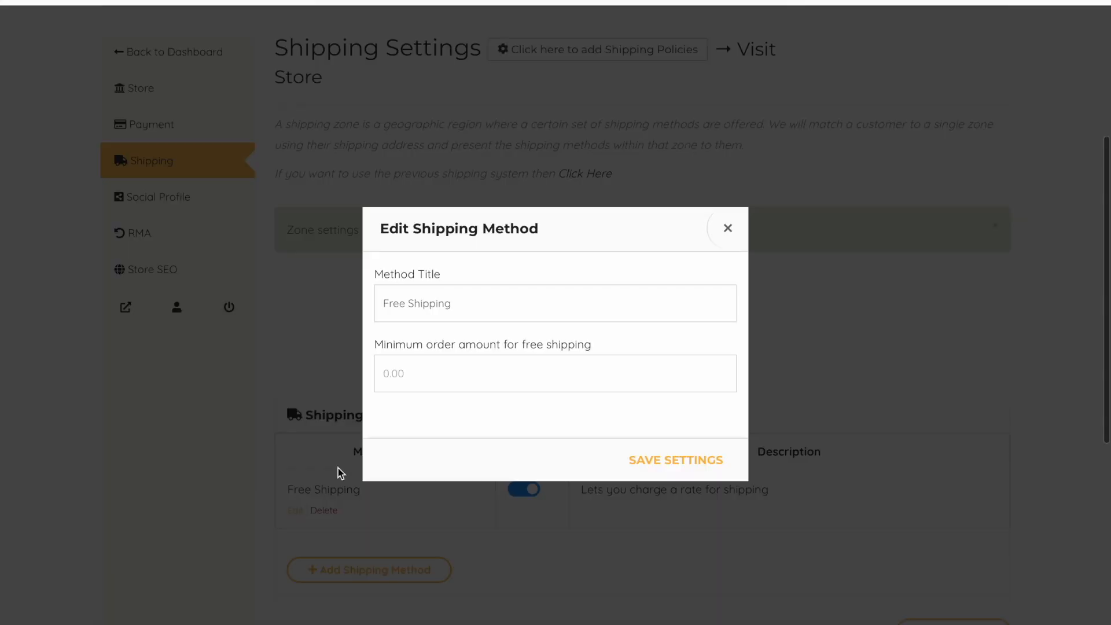
text(25.)
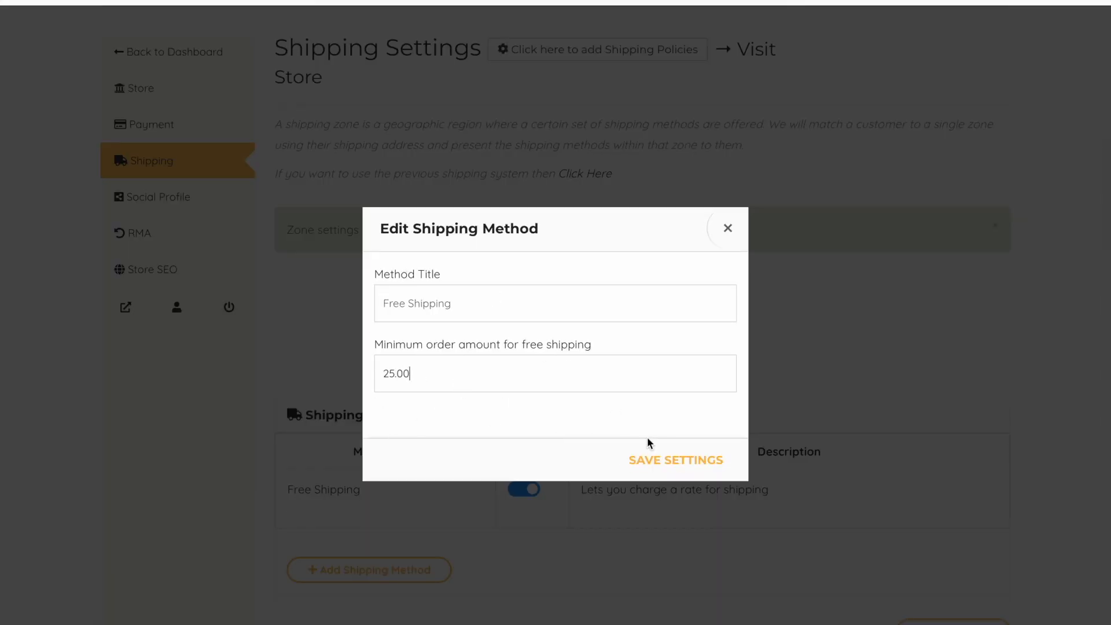
click(642, 497)
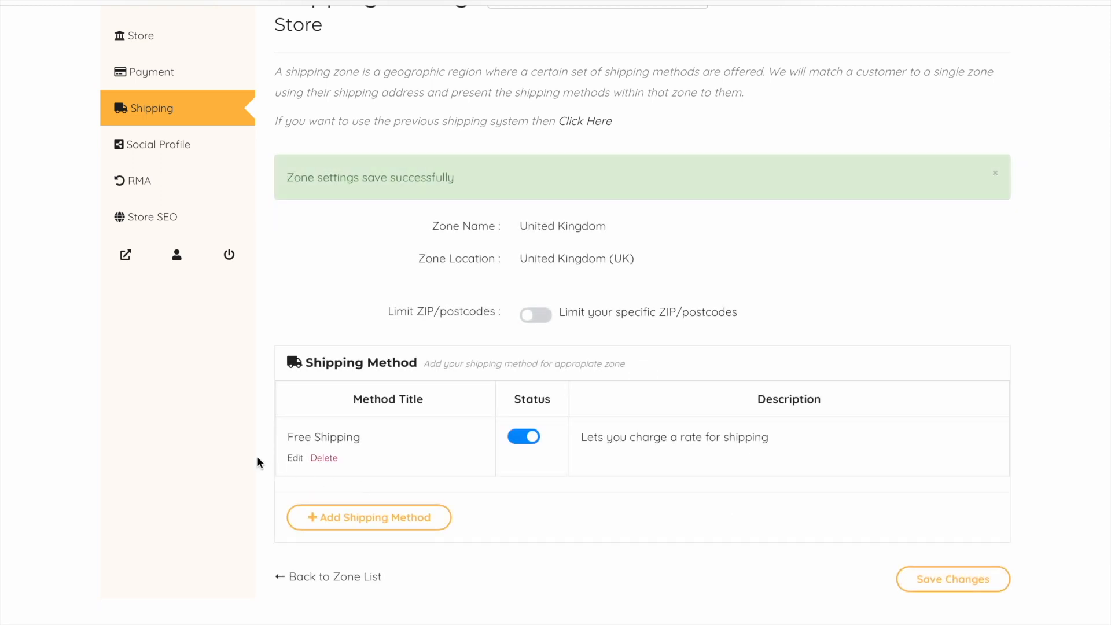
scroll(661, 239, up, 1)
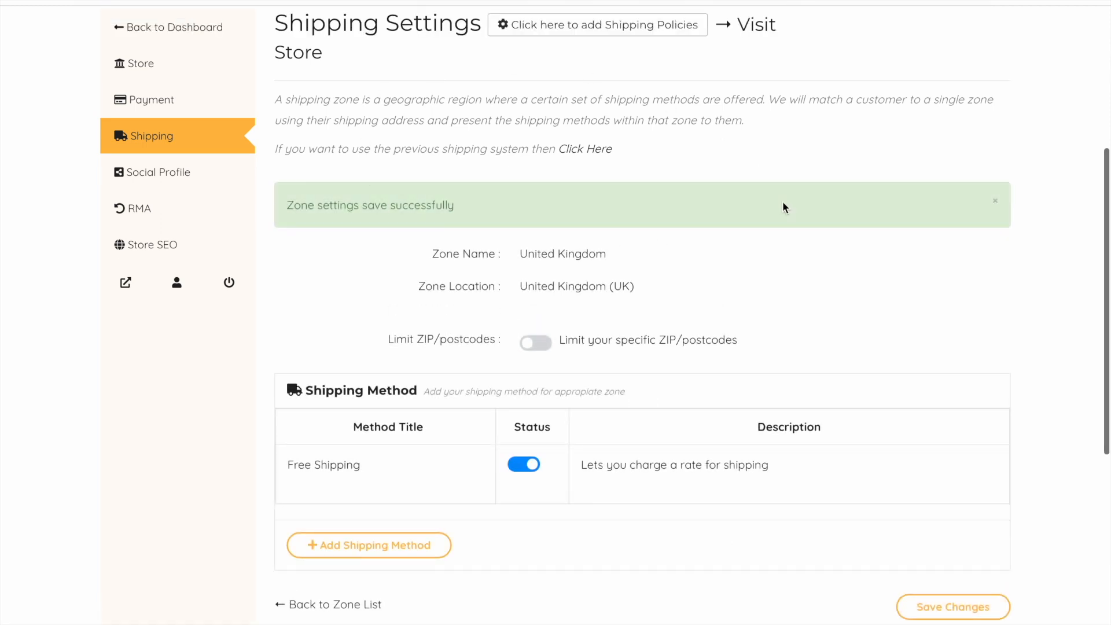
click(939, 613)
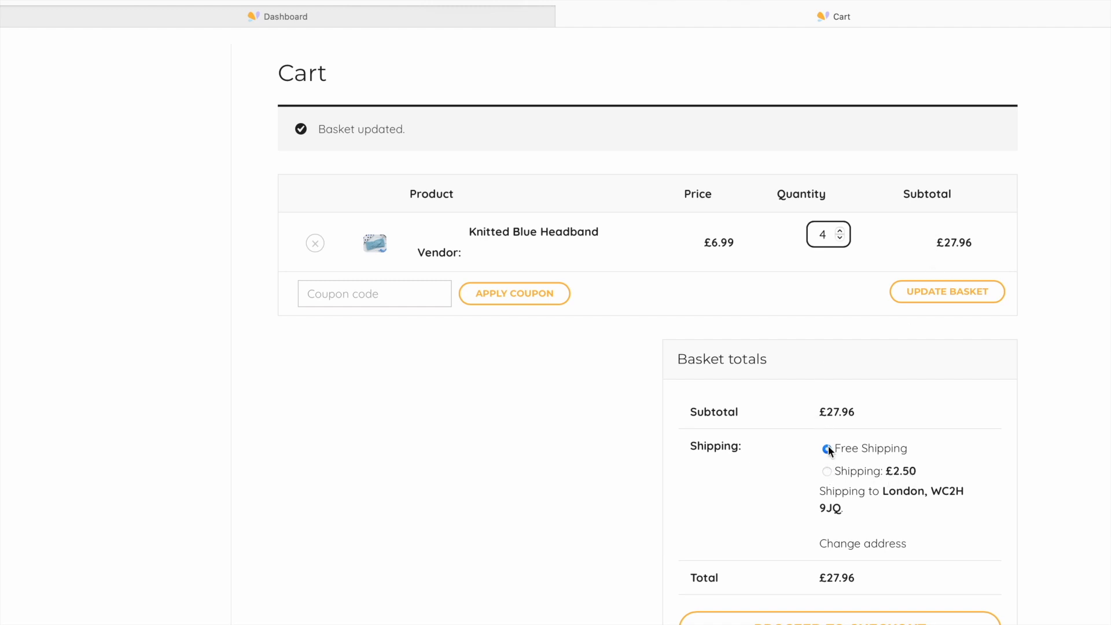
- Check the cart's basket totals with the Free Shipping option selected
scroll(1013, 497, down, 2)
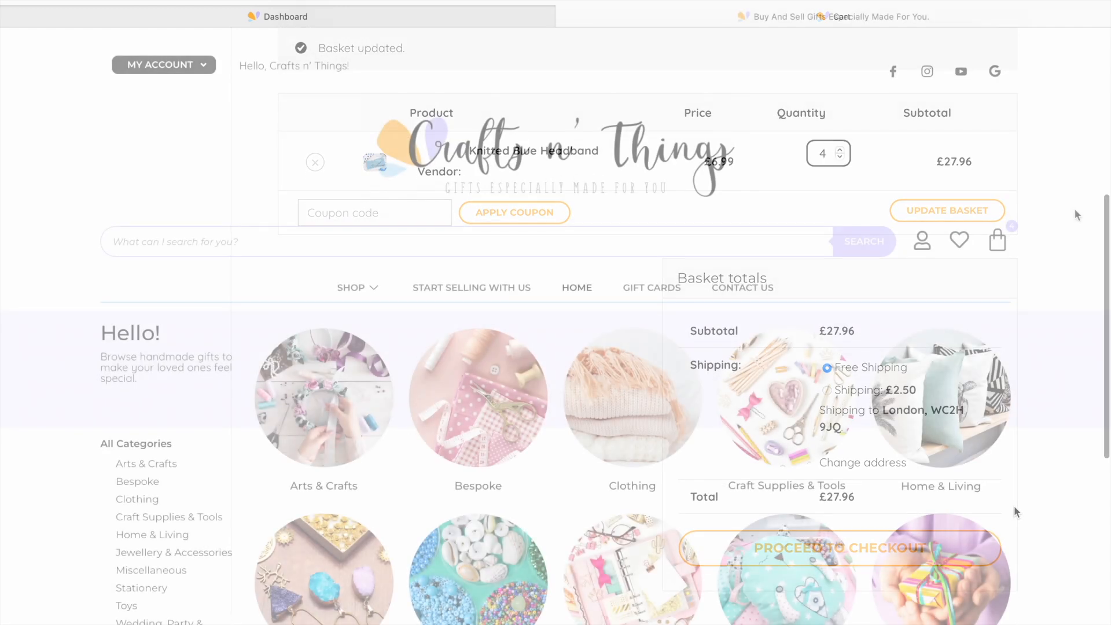
- Browse the Crafts n' Things home page, looking through the product categories and the "Browse a world of creativity" listings
scroll(1110, 222, down, 2)
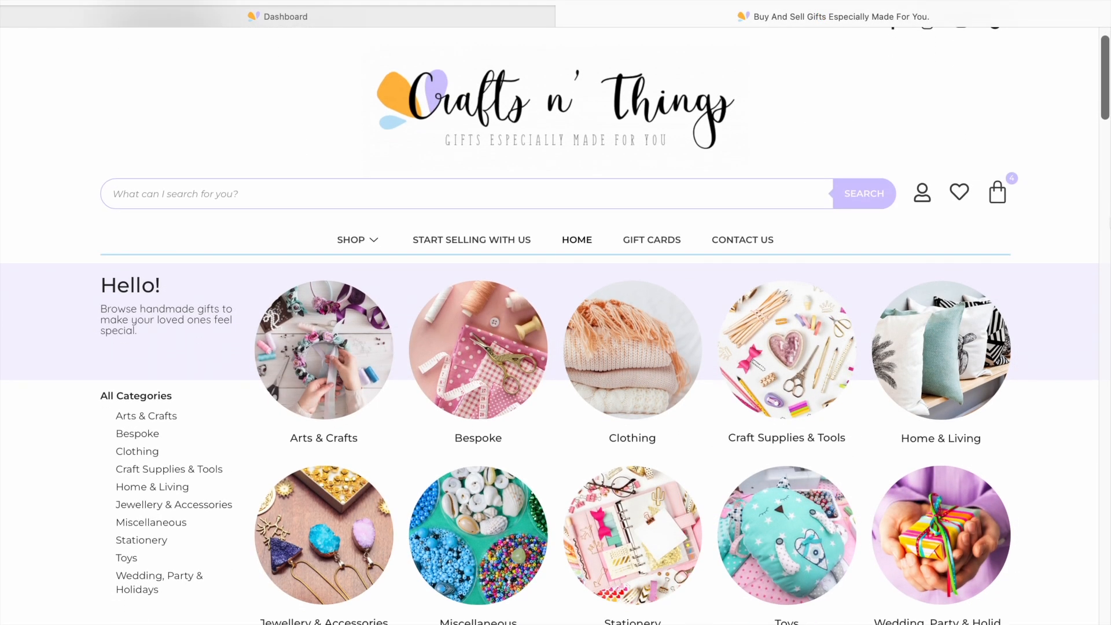
scroll(556, 324, down, 3)
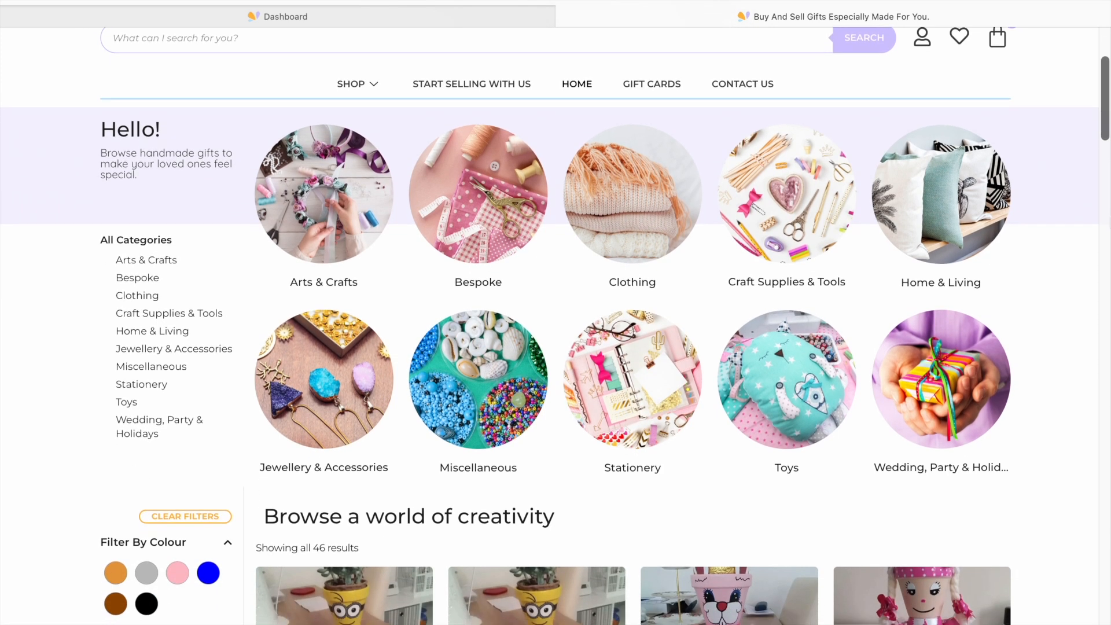
scroll(555, 324, down, 4)
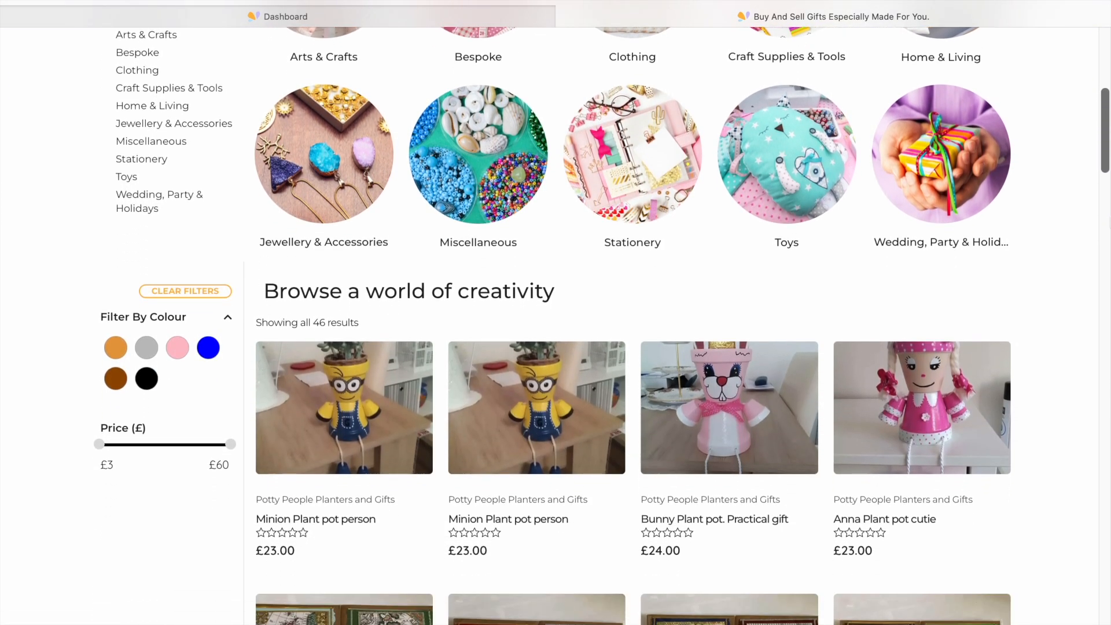
scroll(556, 324, down, 8)
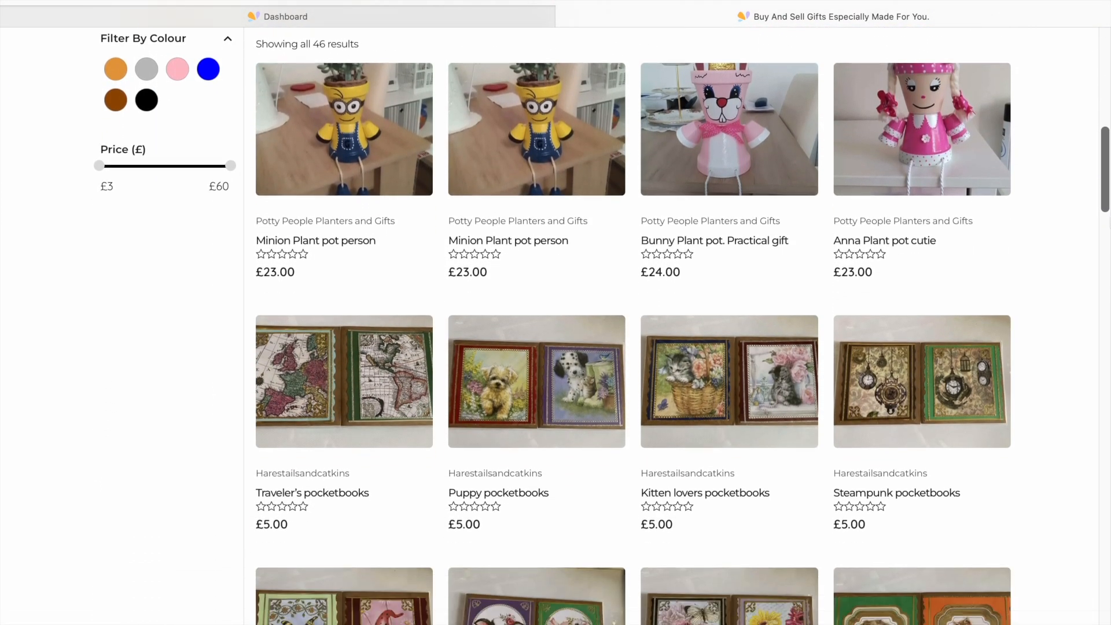
scroll(556, 324, down, 7)
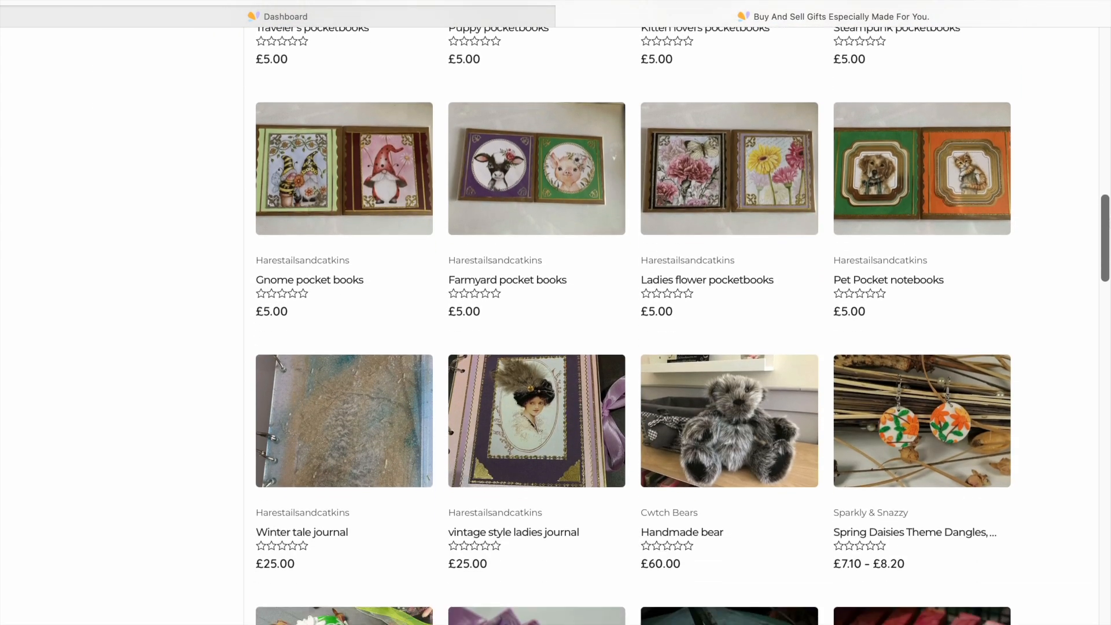
scroll(556, 324, down, 7)
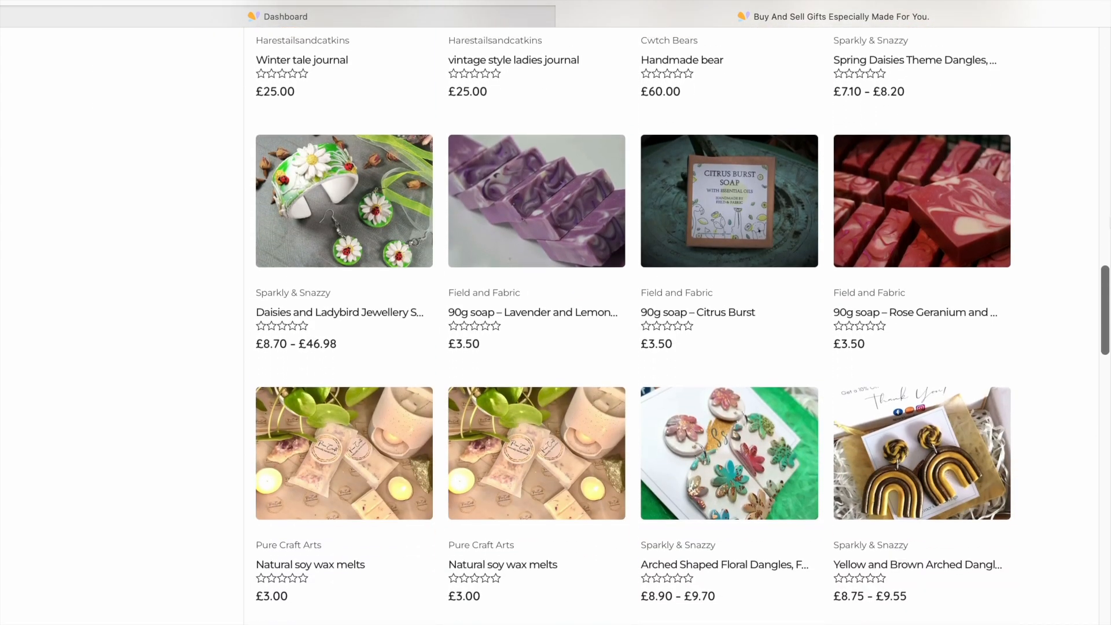
scroll(555, 325, down, 5)
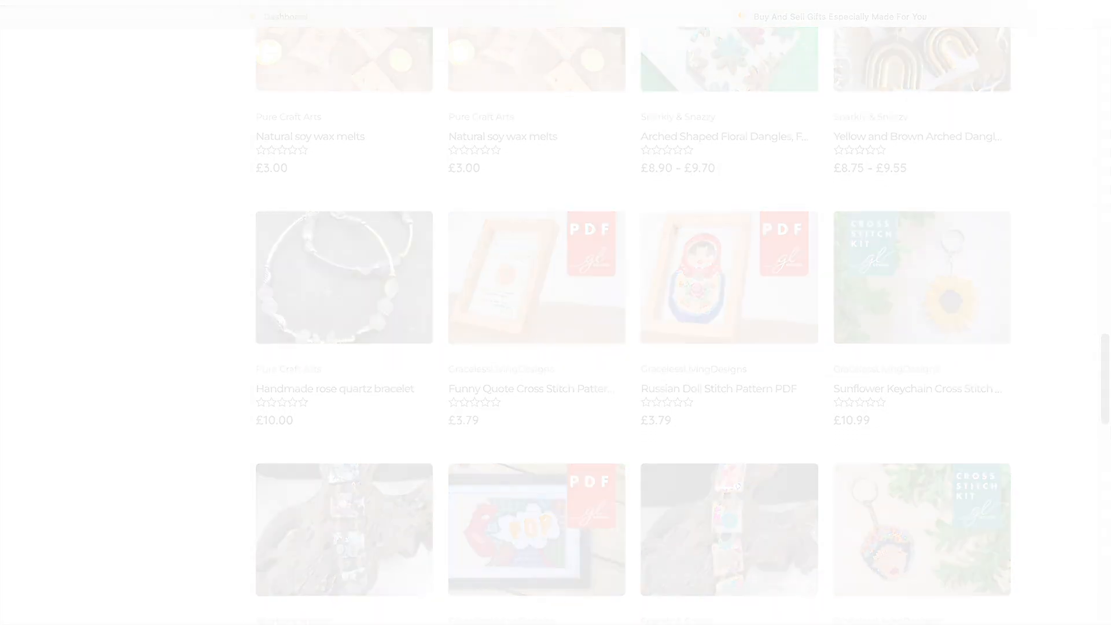